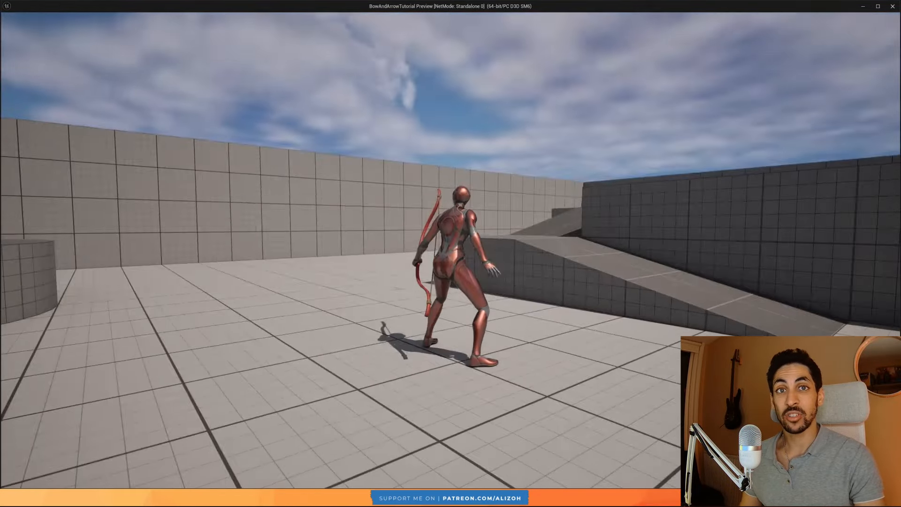
# Run the character around the preview level in several directions to check the bow locomotion animations.
pyautogui.press('w')
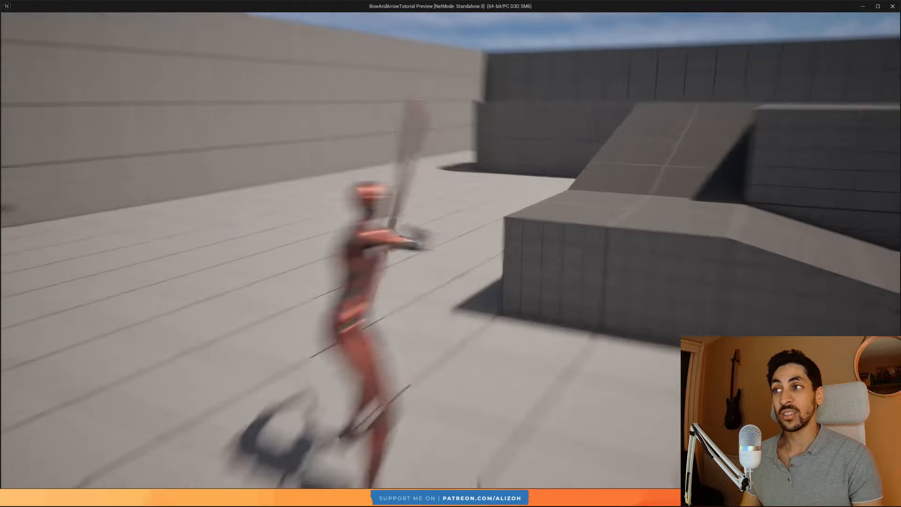
pyautogui.press('s')
pyautogui.press('d')
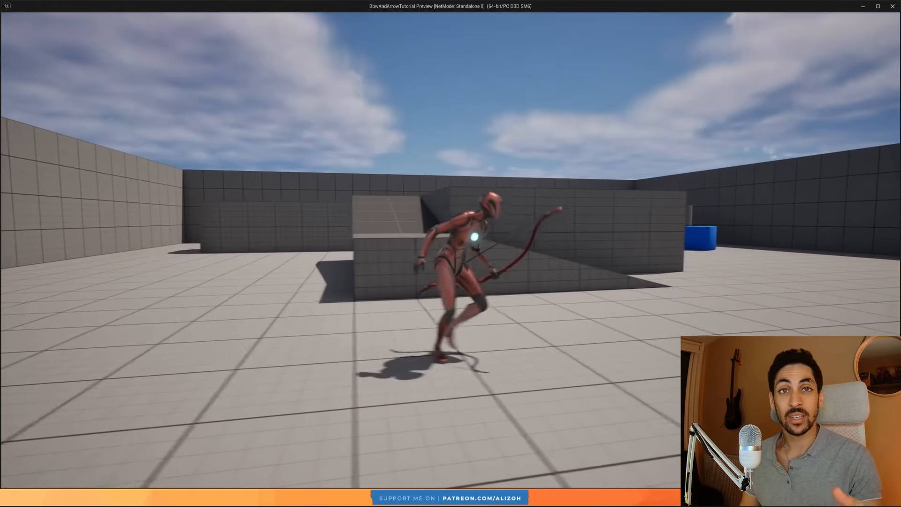
pyautogui.press('d')
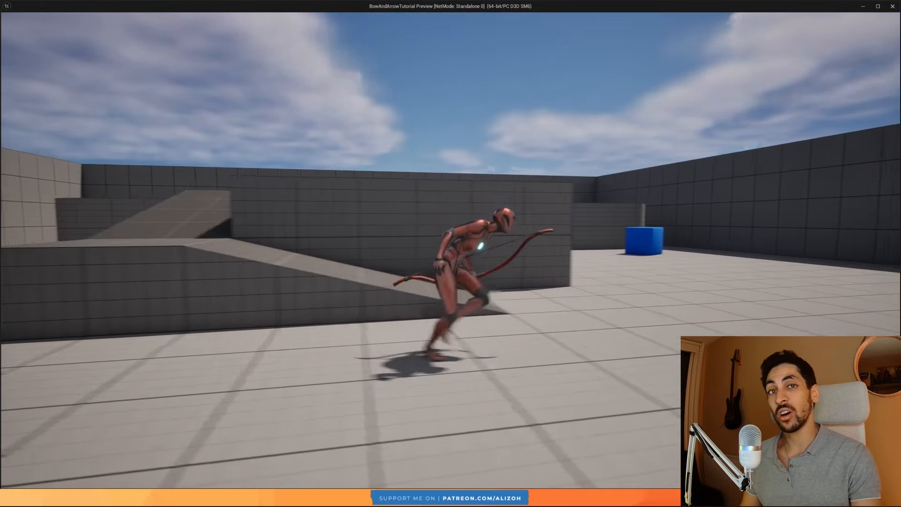
pyautogui.press('w')
pyautogui.press('a')
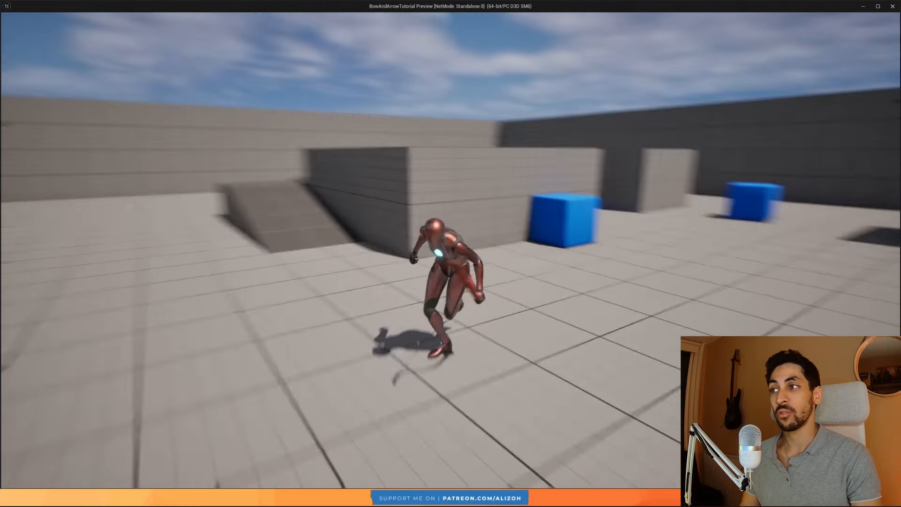
pyautogui.press('w')
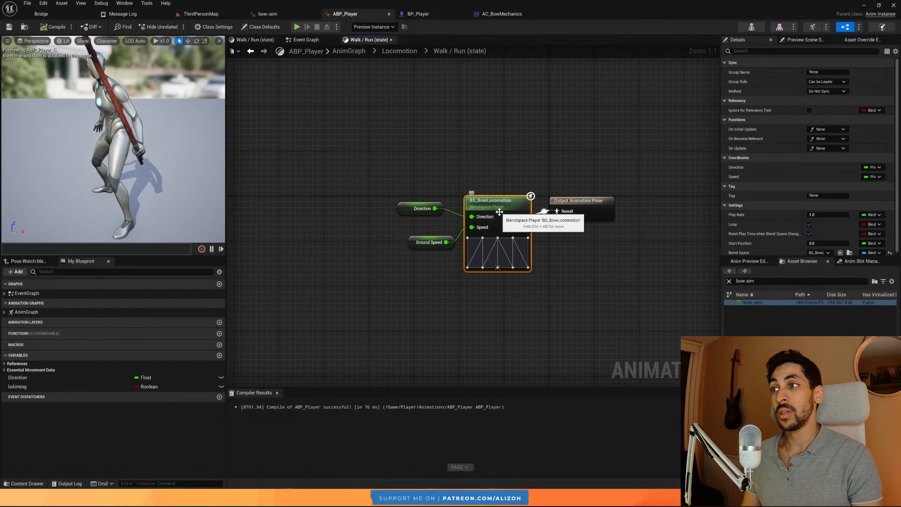
# Open the BS_BowLocomotion blend space, play its preview at the forward run sample, and return to ABP_Player.
pyautogui.doubleClick(499, 220)
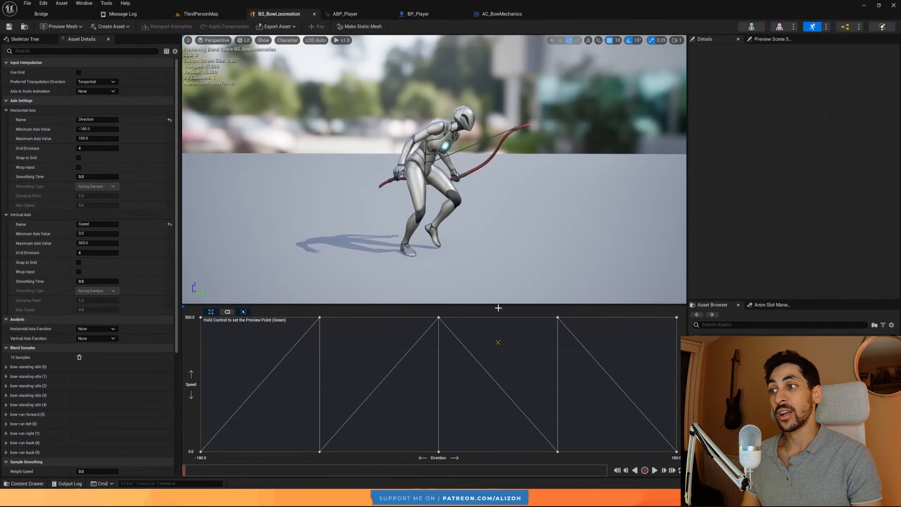
pyautogui.click(655, 470)
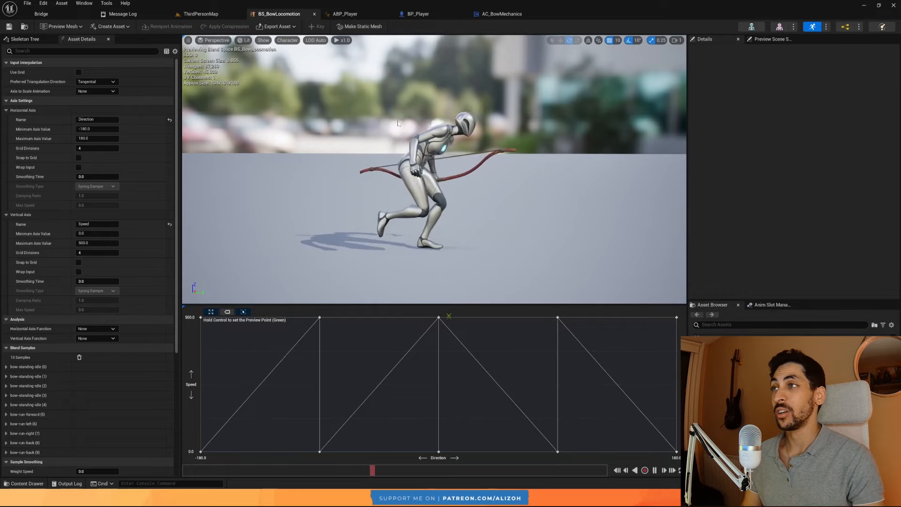
pyautogui.click(357, 15)
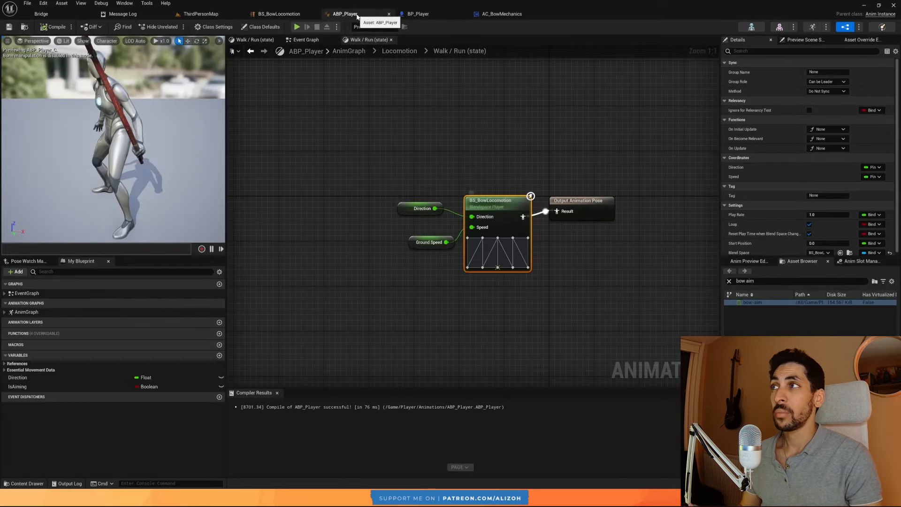
pyautogui.moveTo(415, 151); pyautogui.dragTo(381, 105, button='right')
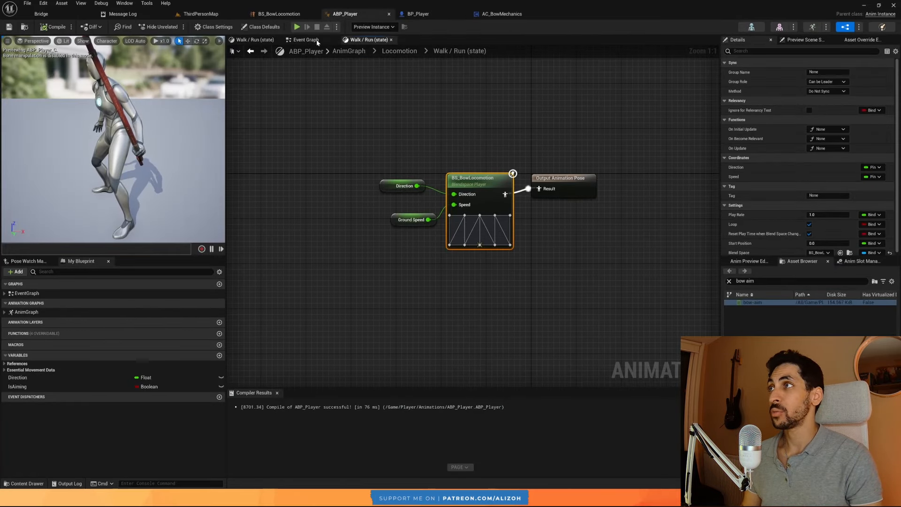
pyautogui.click(304, 39)
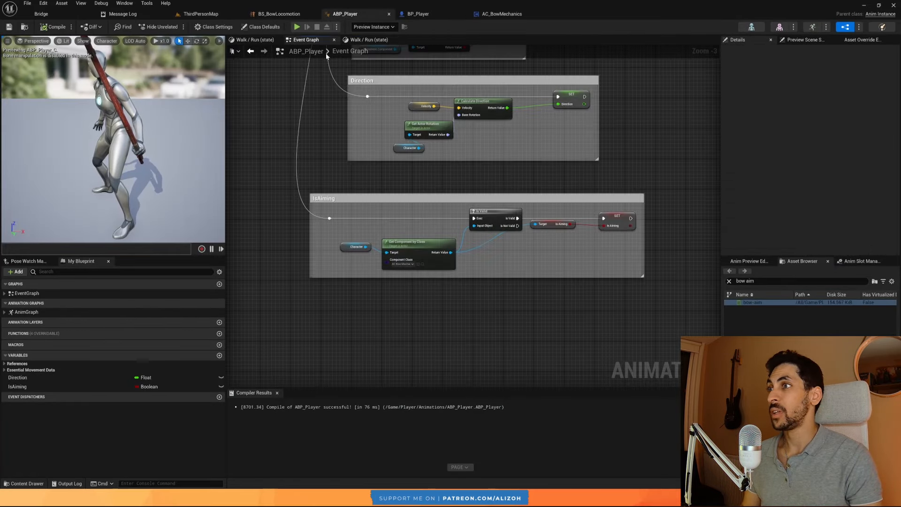
pyautogui.click(366, 40)
pyautogui.hotkey('alt', 'Left')
pyautogui.click(367, 40)
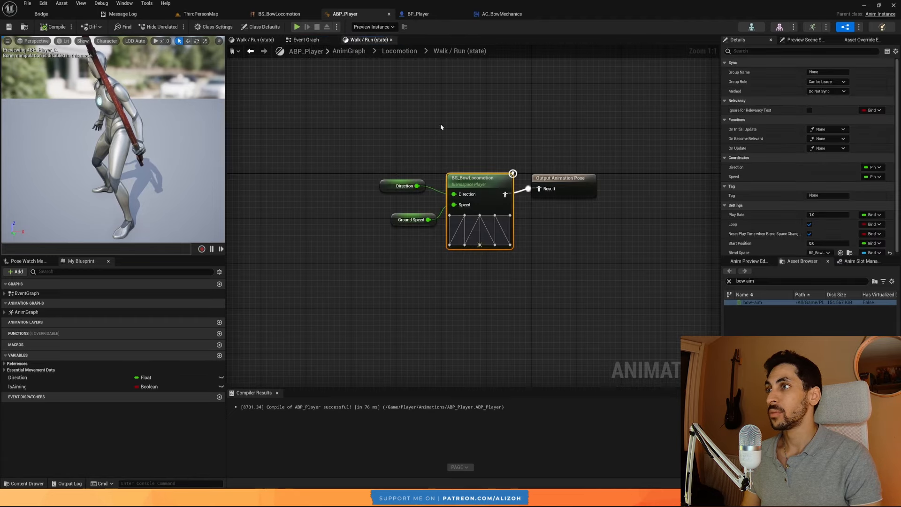
# Go up to the AnimGraph and move the Locomotion state machine and its cached pose higher to free space above Main States.
pyautogui.click(400, 51)
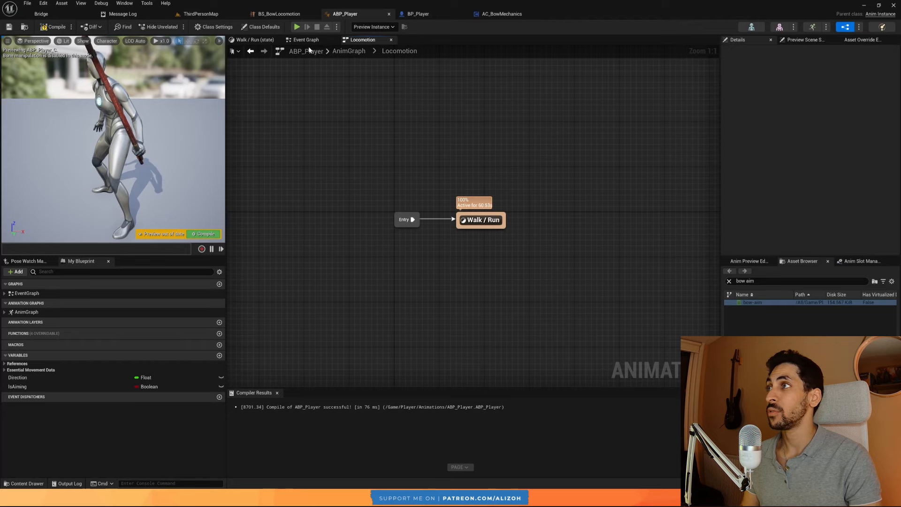
pyautogui.click(349, 51)
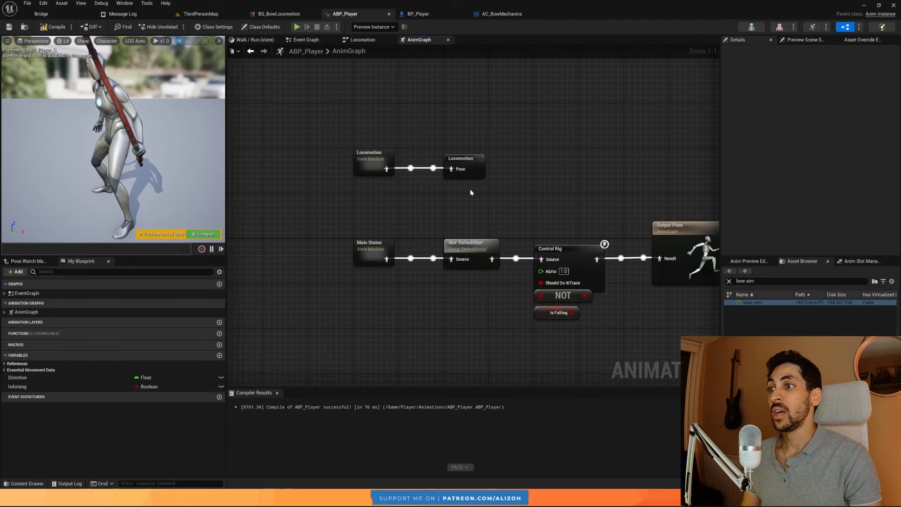
pyautogui.moveTo(335, 125); pyautogui.dragTo(401, 187)
pyautogui.moveTo(294, 187); pyautogui.dragTo(390, 270)
pyautogui.moveTo(327, 123); pyautogui.dragTo(463, 87)
# Add a new state machine named UpperBody to the AnimGraph and place it directly below the Locomotion state machine.
pyautogui.rightClick(368, 137)
pyautogui.write('state')
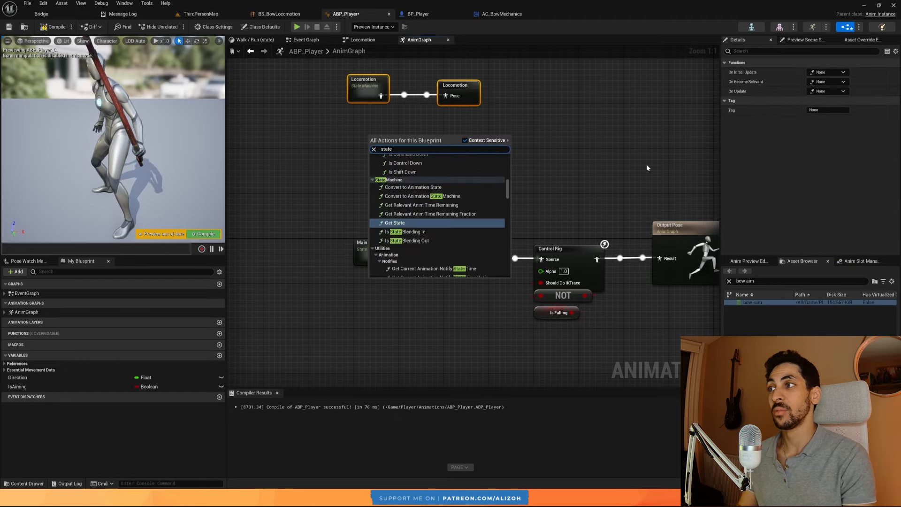
pyautogui.write(' machine')
pyautogui.press('Return')
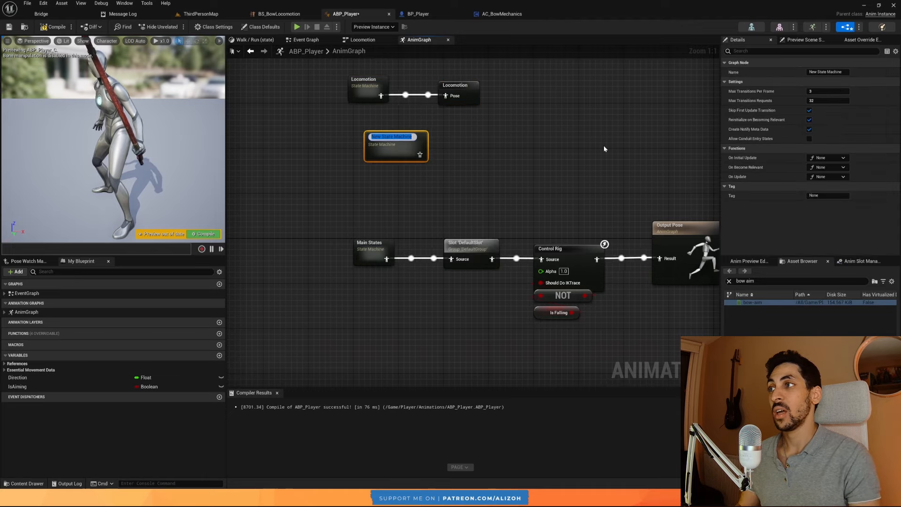
pyautogui.write('UpperBody')
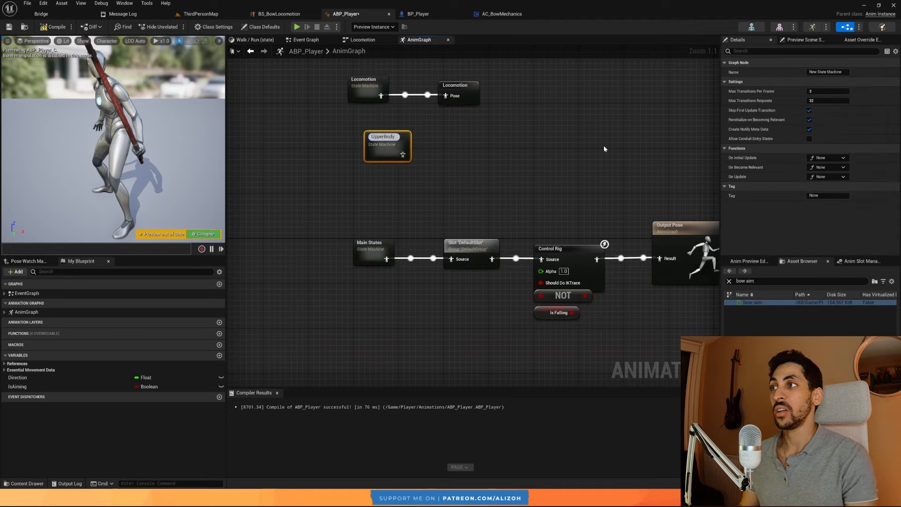
pyautogui.press('Return')
pyautogui.moveTo(374, 145); pyautogui.dragTo(356, 161)
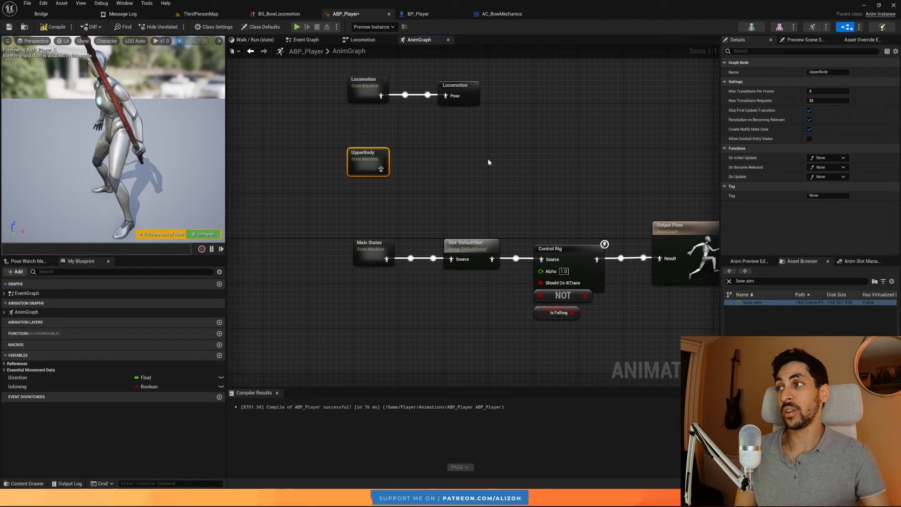
pyautogui.moveTo(305, 135); pyautogui.dragTo(425, 208)
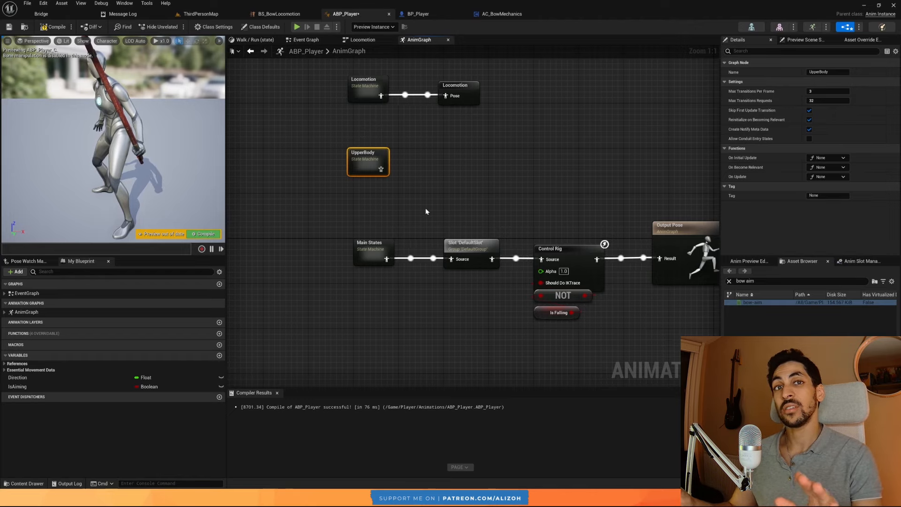
pyautogui.moveTo(434, 184); pyautogui.dragTo(453, 200, button='right')
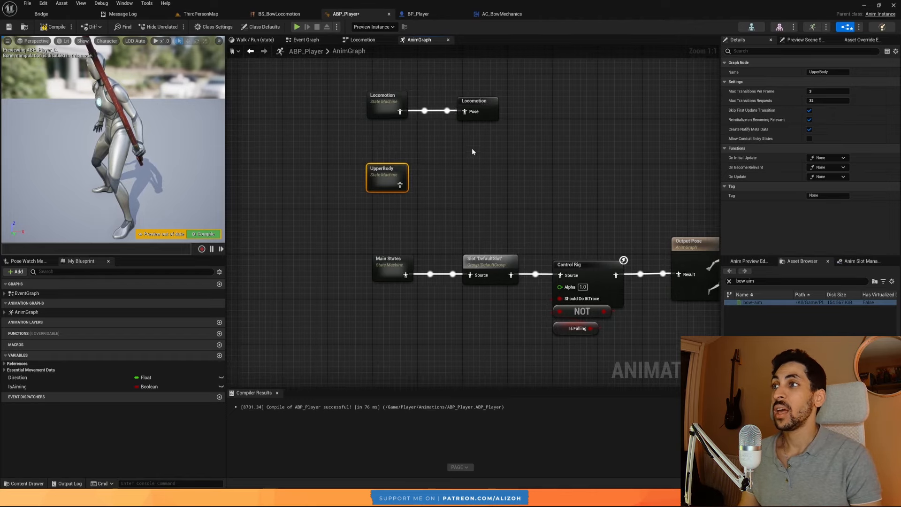
pyautogui.moveTo(472, 140); pyautogui.dragTo(480, 94)
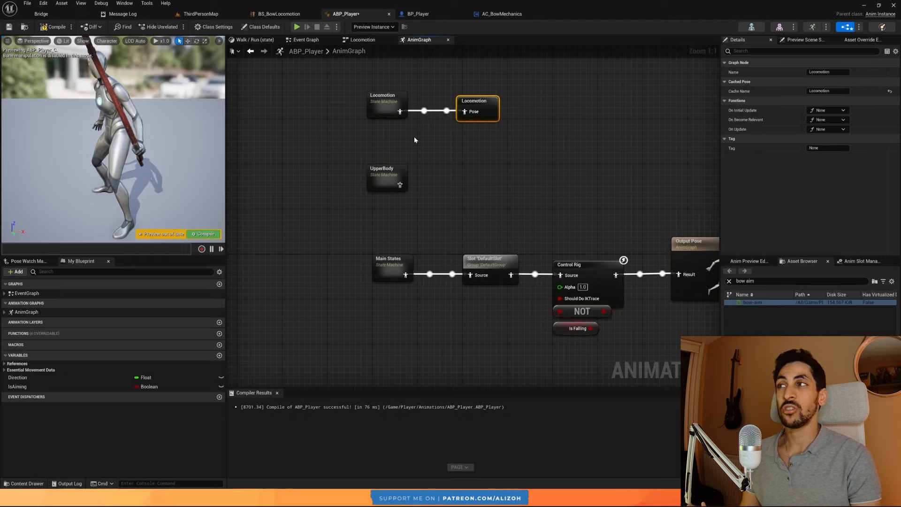
pyautogui.moveTo(345, 85); pyautogui.dragTo(412, 129)
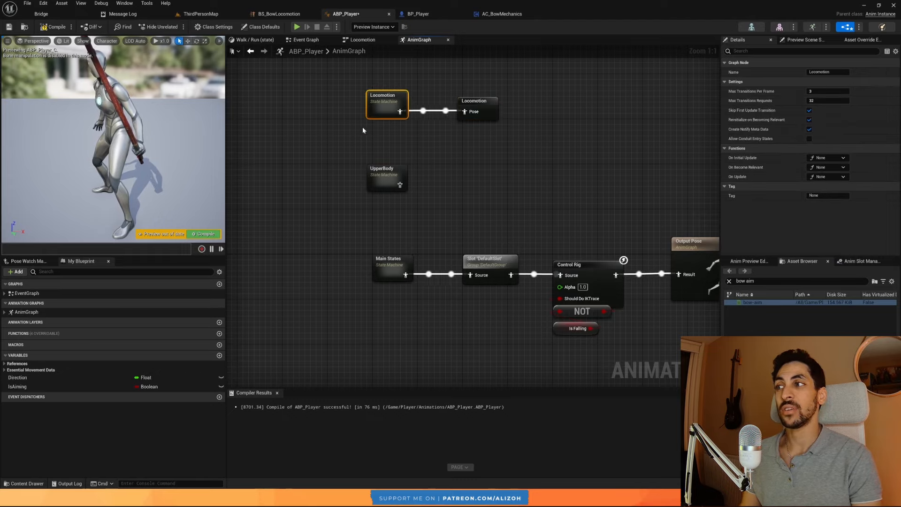
pyautogui.moveTo(432, 222); pyautogui.dragTo(396, 201, button='right')
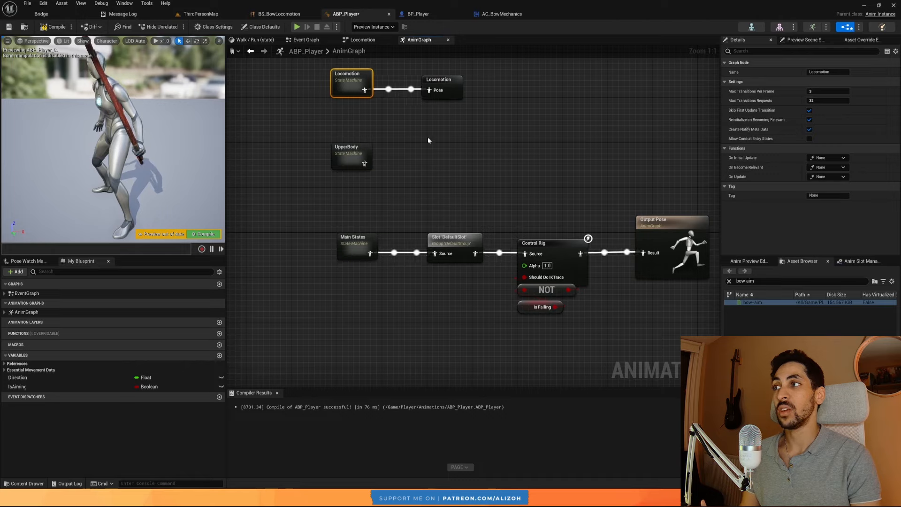
pyautogui.click(452, 85)
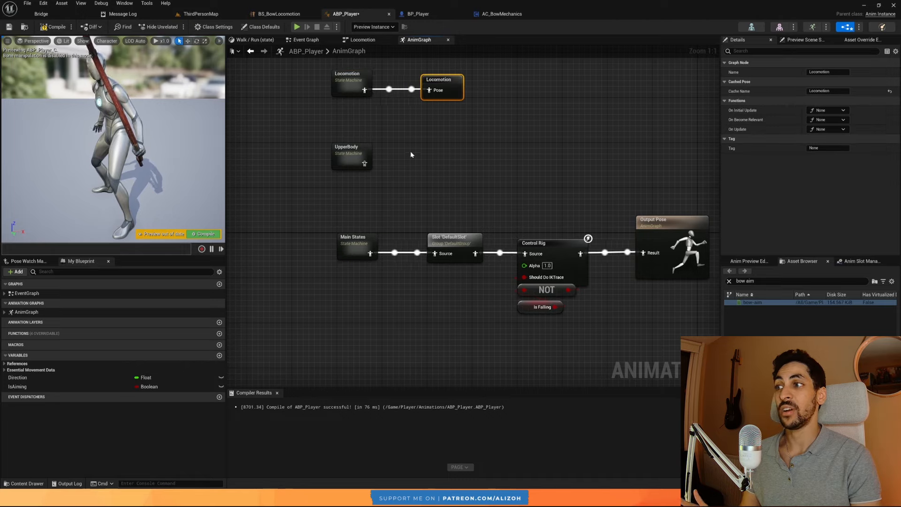
# Save the UpperBody state machine's output to a new cached pose named UpperBody.
pyautogui.moveTo(367, 164); pyautogui.dragTo(409, 158)
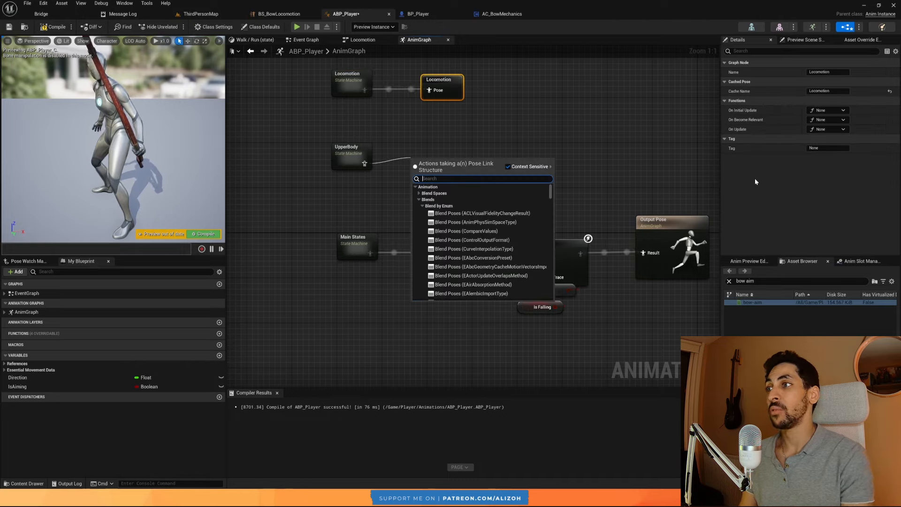
pyautogui.write('cache')
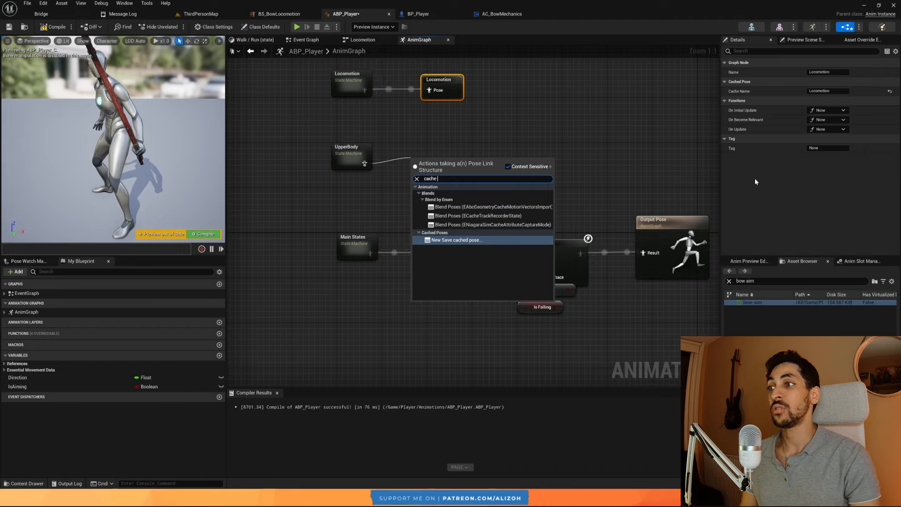
pyautogui.click(456, 240)
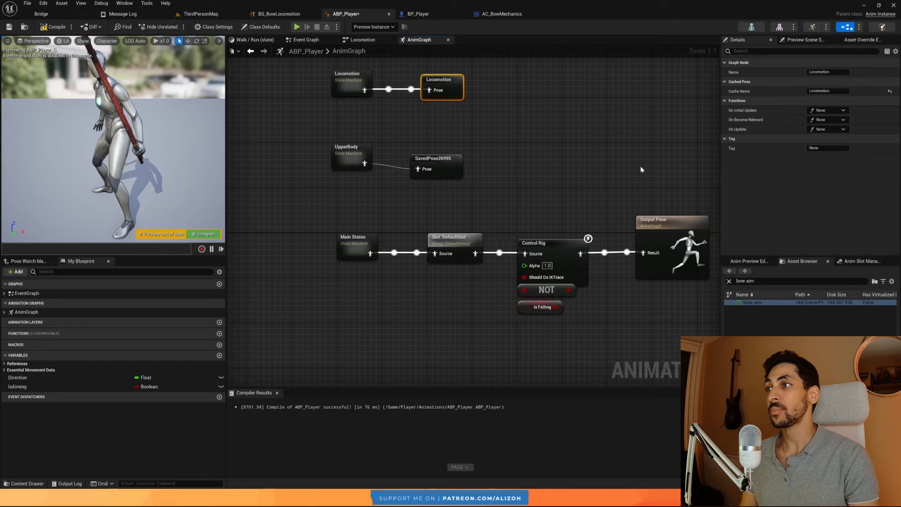
pyautogui.write('Upper')
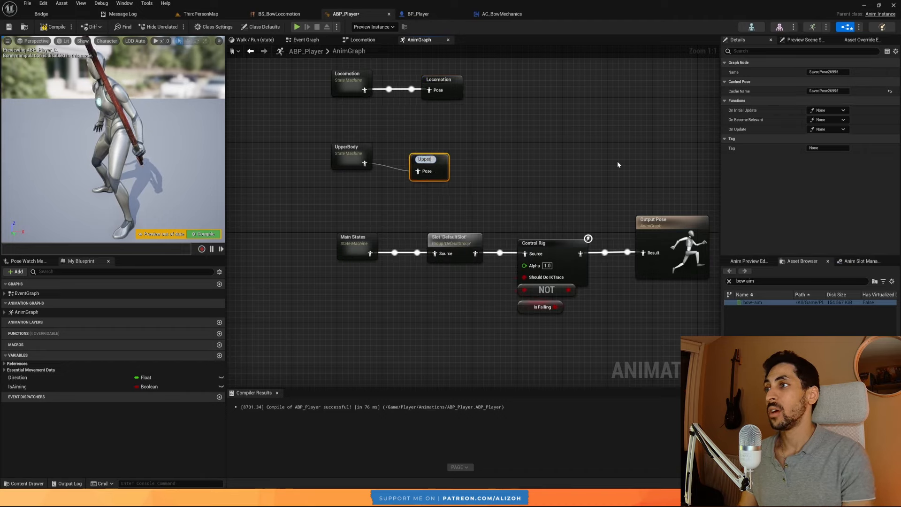
pyautogui.write('Body')
pyautogui.press('Return')
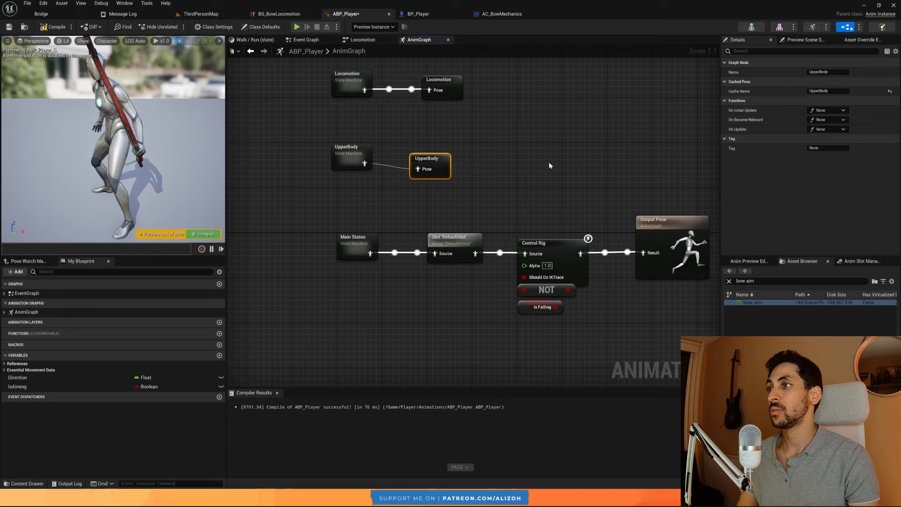
pyautogui.moveTo(429, 166); pyautogui.dragTo(424, 156)
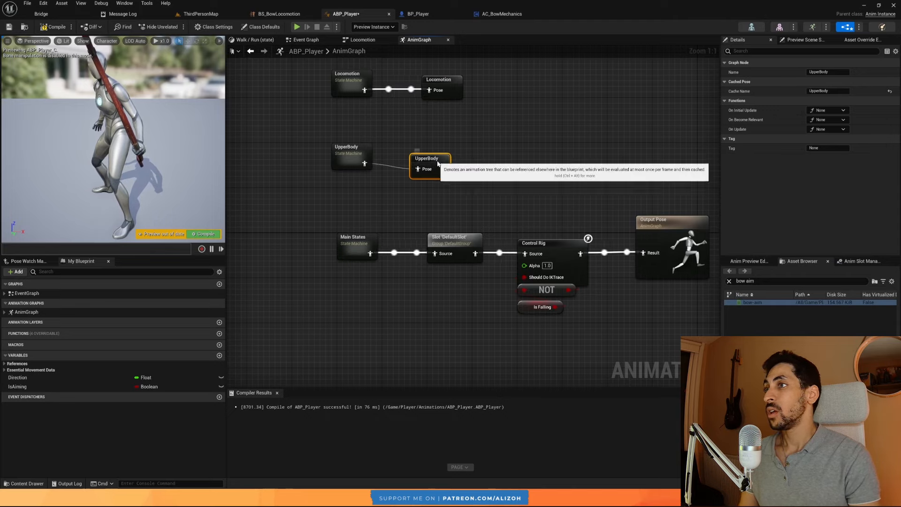
# Inside the UpperBody state machine, add a state named Aiming connected from Entry.
pyautogui.moveTo(340, 155); pyautogui.dragTo(373, 164, button='right')
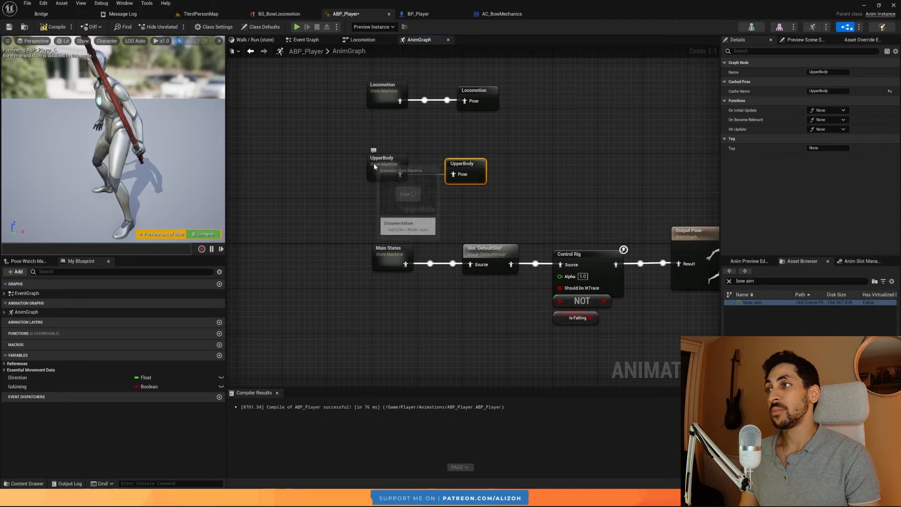
pyautogui.doubleClick(373, 164)
pyautogui.moveTo(492, 209); pyautogui.dragTo(452, 215, button='right')
pyautogui.moveTo(430, 213); pyautogui.dragTo(461, 212)
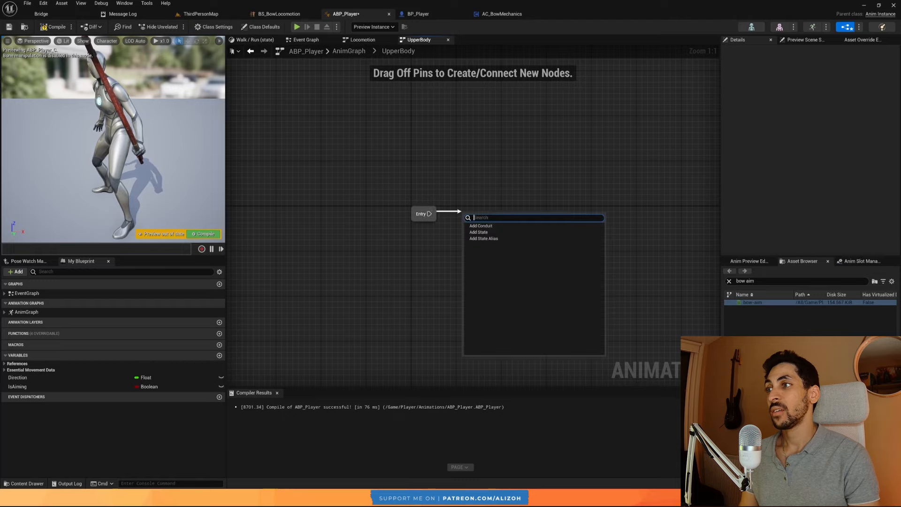
pyautogui.write('state')
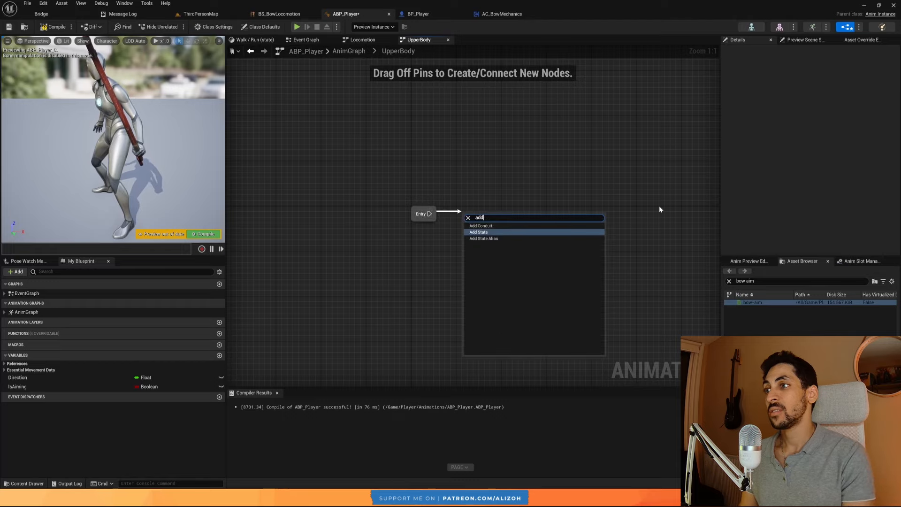
pyautogui.press('Return')
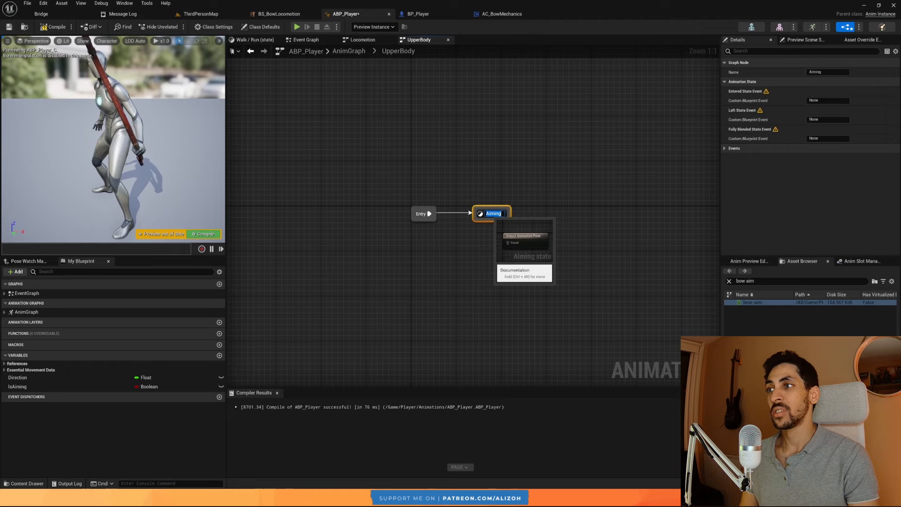
# In the Aiming state, feed the bow-aim animation into the output pose, align the nodes, save, and return to the UpperBody graph.
pyautogui.doubleClick(488, 220)
pyautogui.moveTo(762, 302); pyautogui.dragTo(481, 231)
pyautogui.moveTo(372, 208); pyautogui.dragTo(488, 244)
pyautogui.press('q')
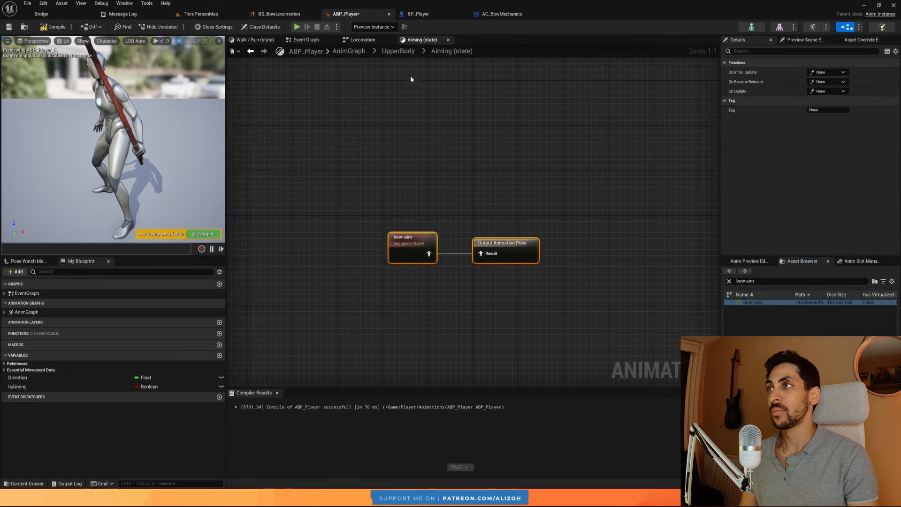
pyautogui.hotkey('ctrl', 's')
pyautogui.click(398, 51)
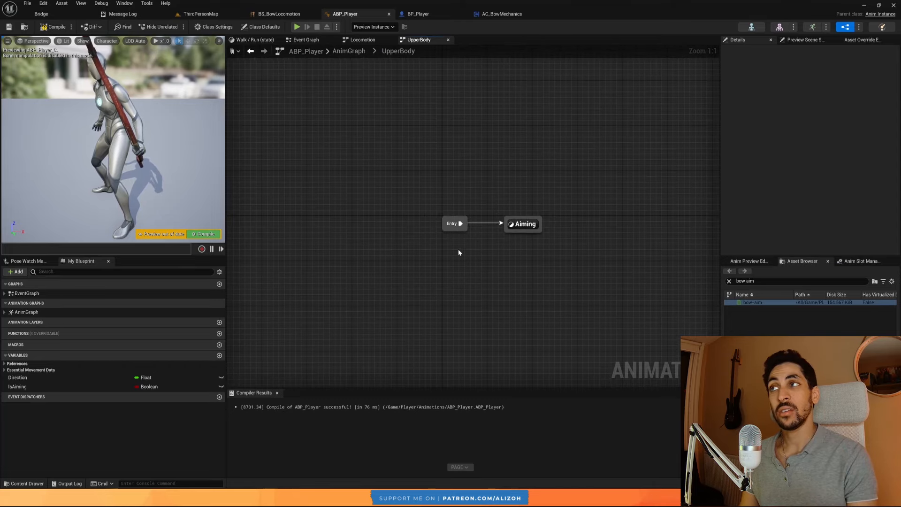
# Return to the AnimGraph and move the Main States node farther away from the DefaultSlot node to make room between them.
pyautogui.moveTo(491, 181); pyautogui.dragTo(542, 241)
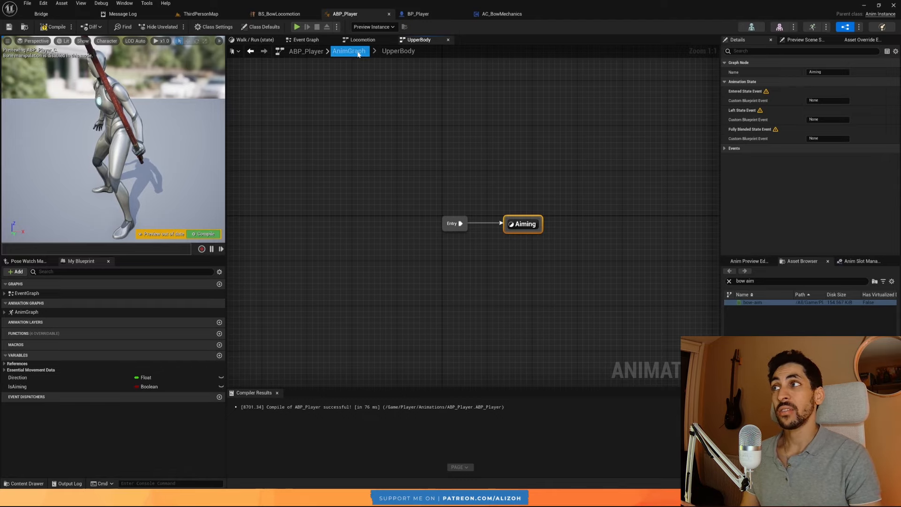
pyautogui.click(347, 51)
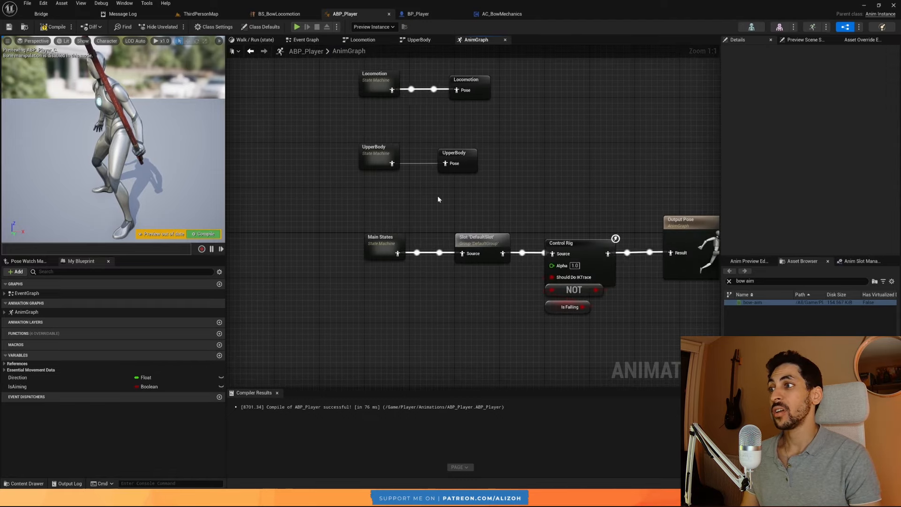
pyautogui.moveTo(389, 249); pyautogui.dragTo(248, 249)
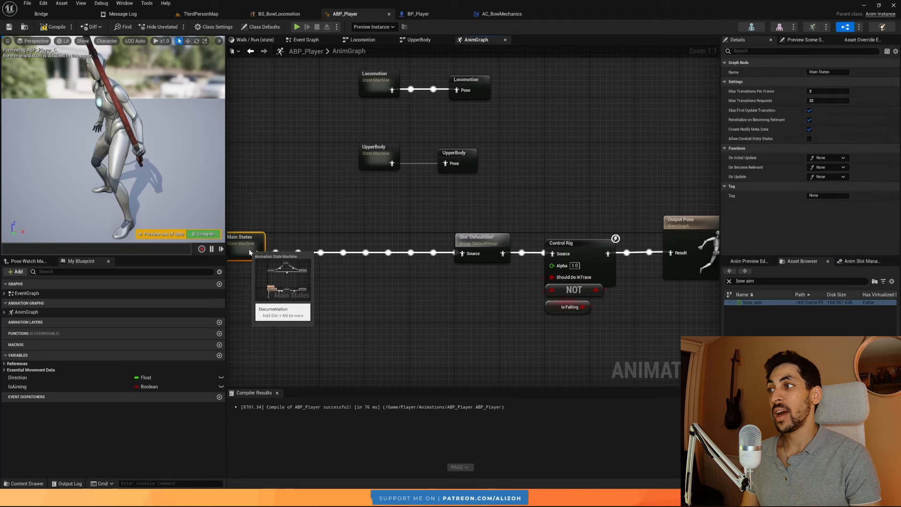
pyautogui.moveTo(250, 238); pyautogui.dragTo(335, 234, button='right')
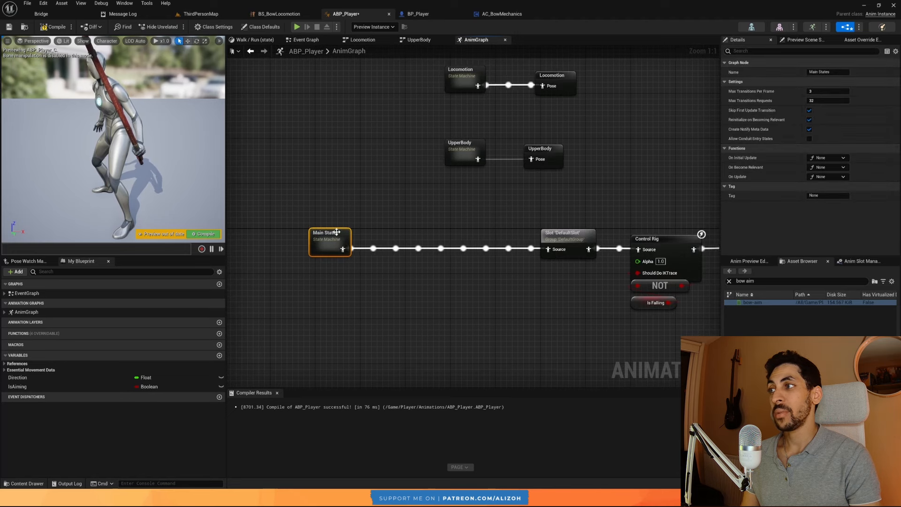
# Add a Layered blend per bone node and place it between the Main States and DefaultSlot nodes.
pyautogui.rightClick(464, 229)
pyautogui.write('laye')
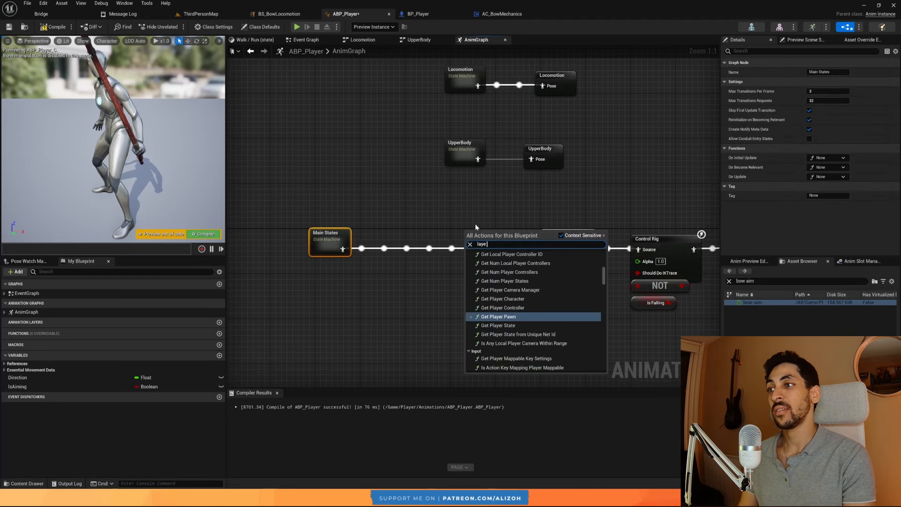
pyautogui.write(' blen per')
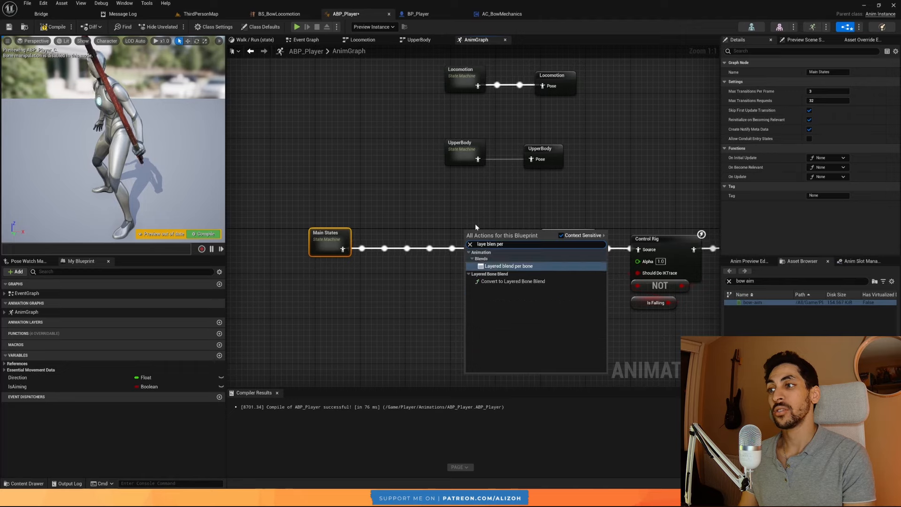
pyautogui.click(522, 270)
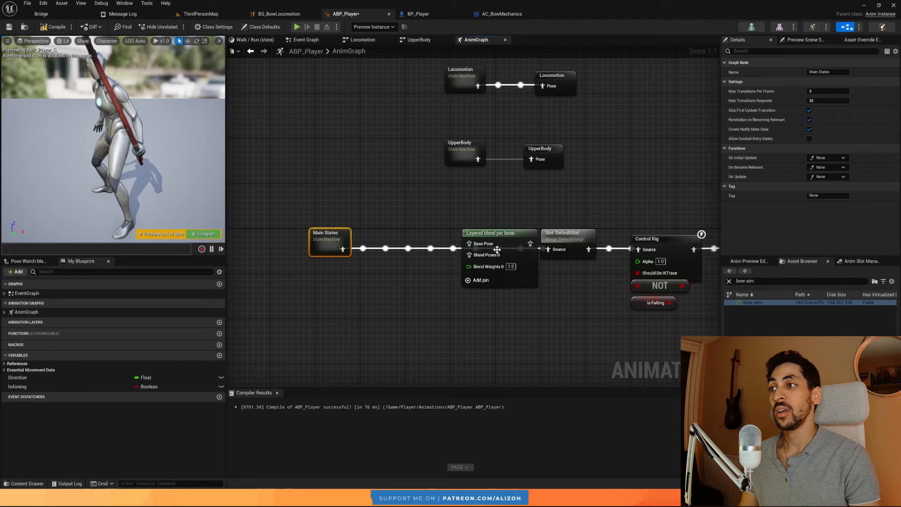
pyautogui.moveTo(495, 248); pyautogui.dragTo(404, 215)
pyautogui.press('Escape')
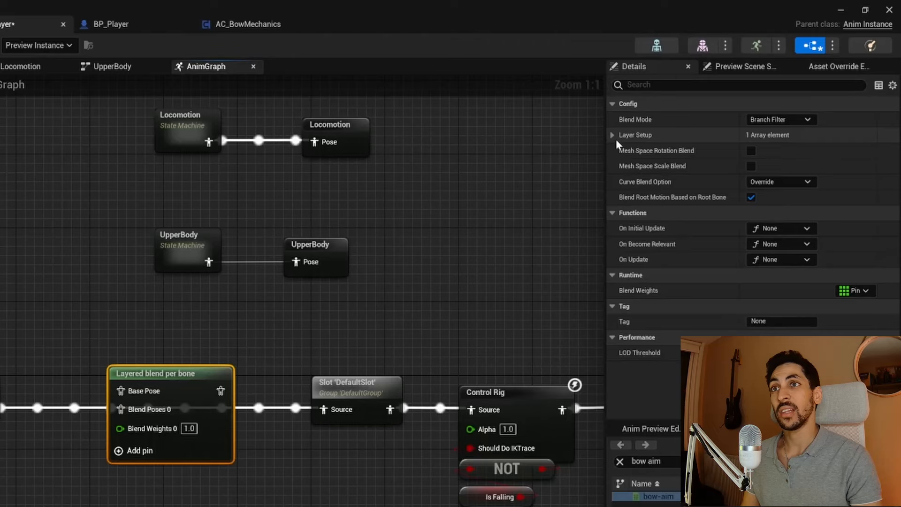
# In the Layered blend per bone node's layer setup, add a branch filter with the bone name spine_02.
pyautogui.click(613, 135)
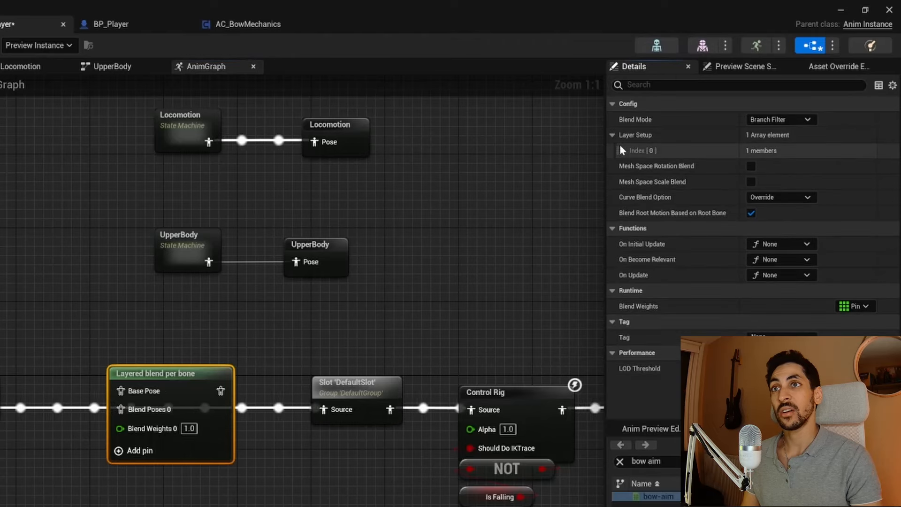
pyautogui.click(622, 150)
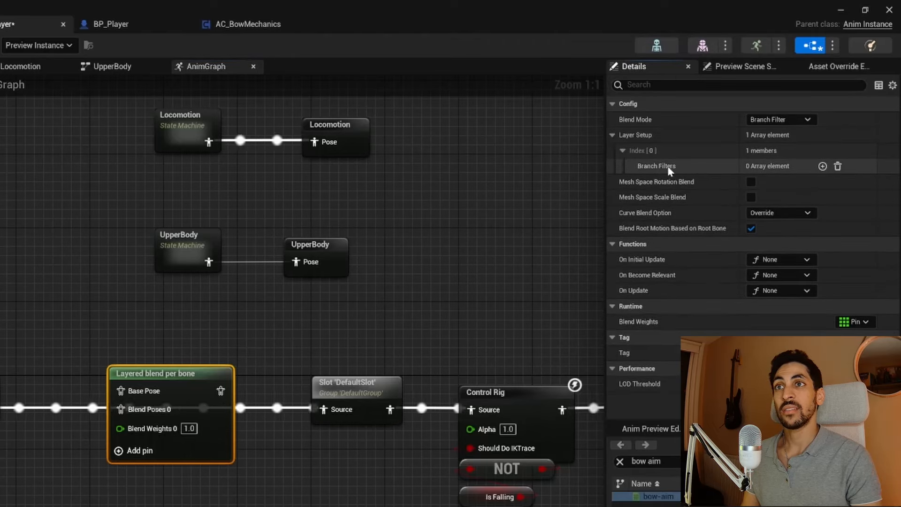
pyautogui.click(822, 166)
pyautogui.click(640, 182)
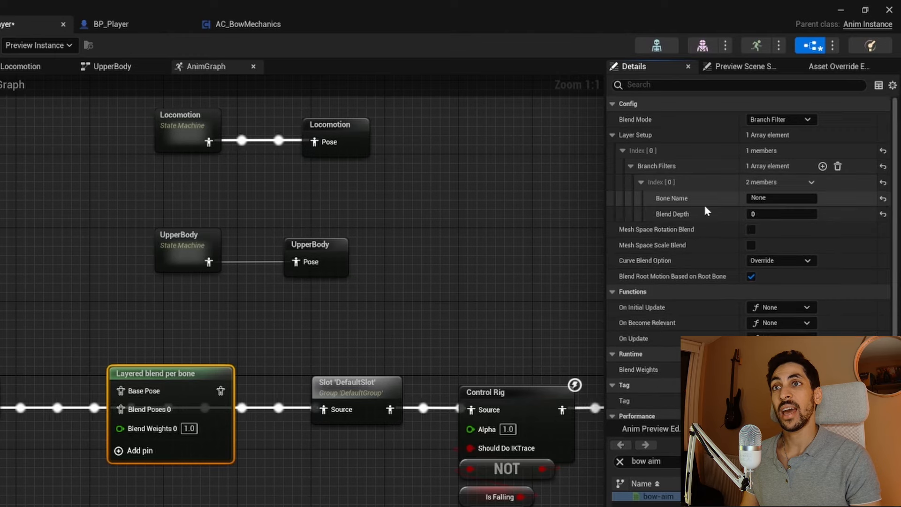
pyautogui.click(774, 198)
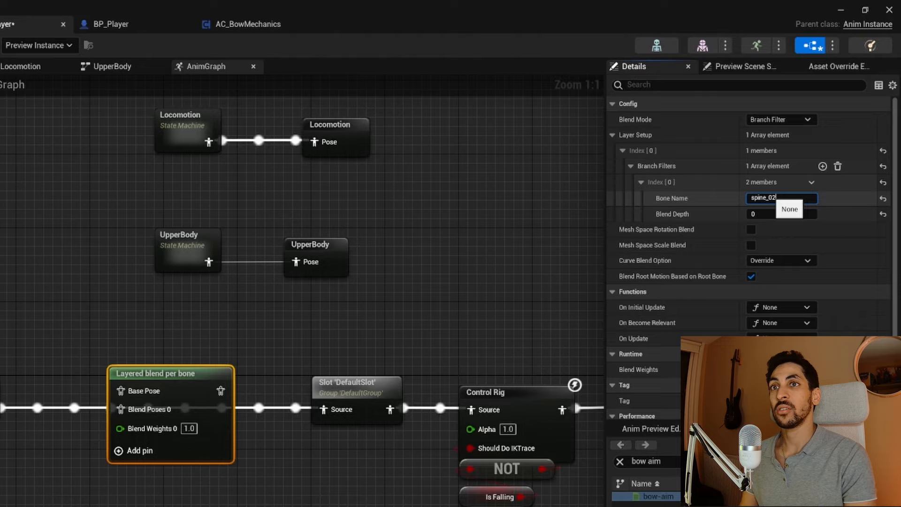
pyautogui.press('Return')
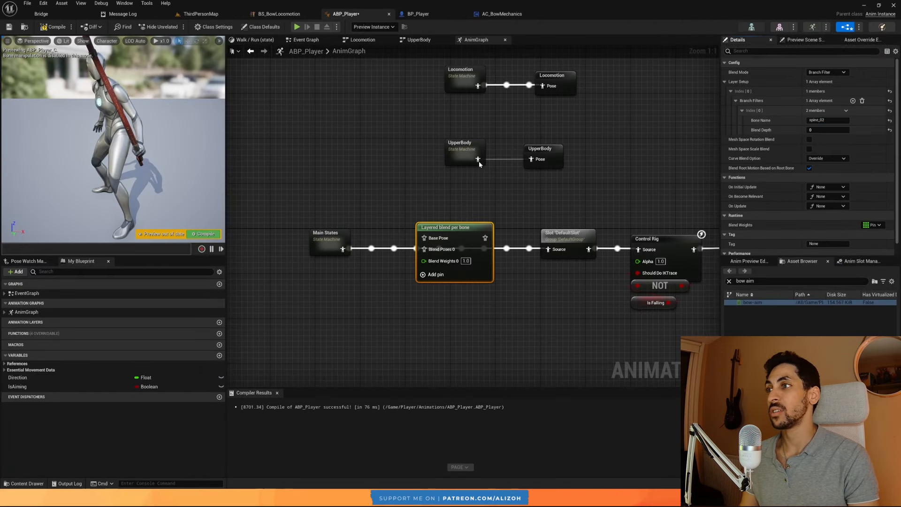
# Examine where the spine_02 bone sits on the SK_Mannequin skeleton, then return to ABP_Player.
pyautogui.hotkey('alt', 'Tab')
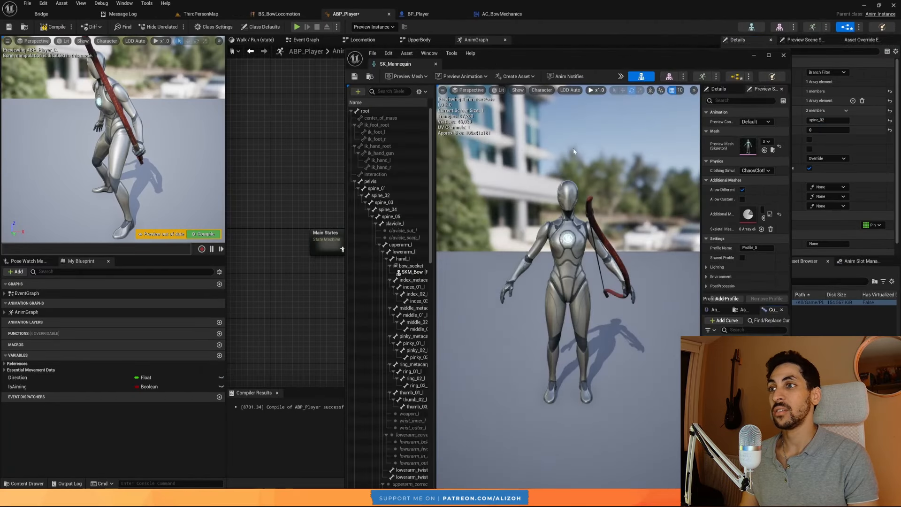
pyautogui.moveTo(403, 60); pyautogui.dragTo(436, 14)
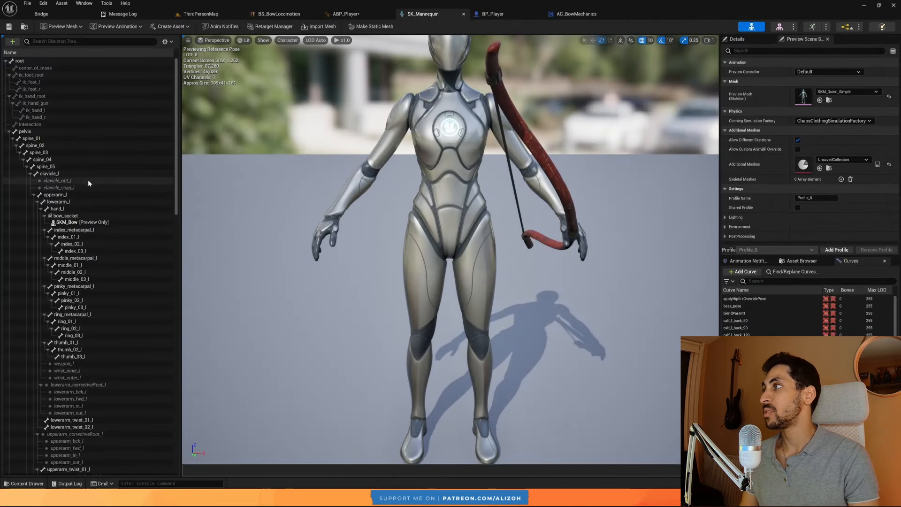
pyautogui.click(35, 146)
pyautogui.press('f')
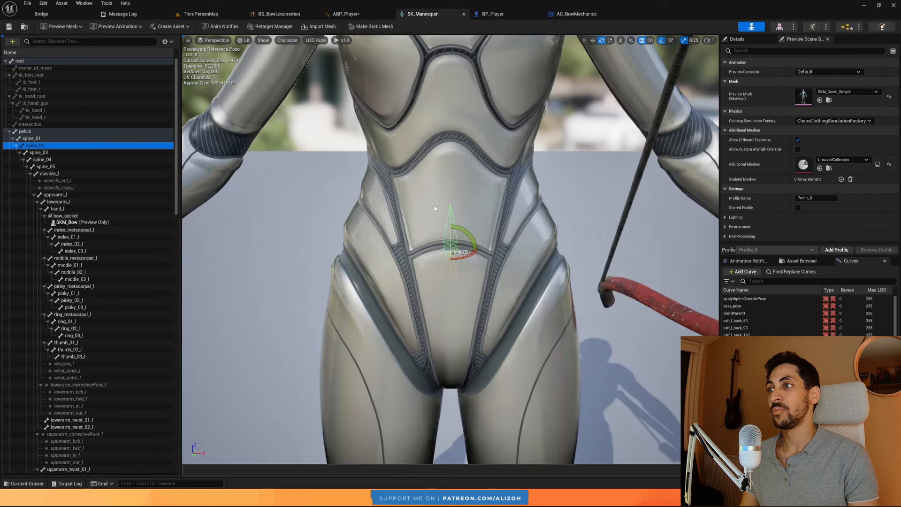
pyautogui.keyDown('alt'); pyautogui.moveTo(434, 211); pyautogui.dragTo(454, 219); pyautogui.keyUp('alt')
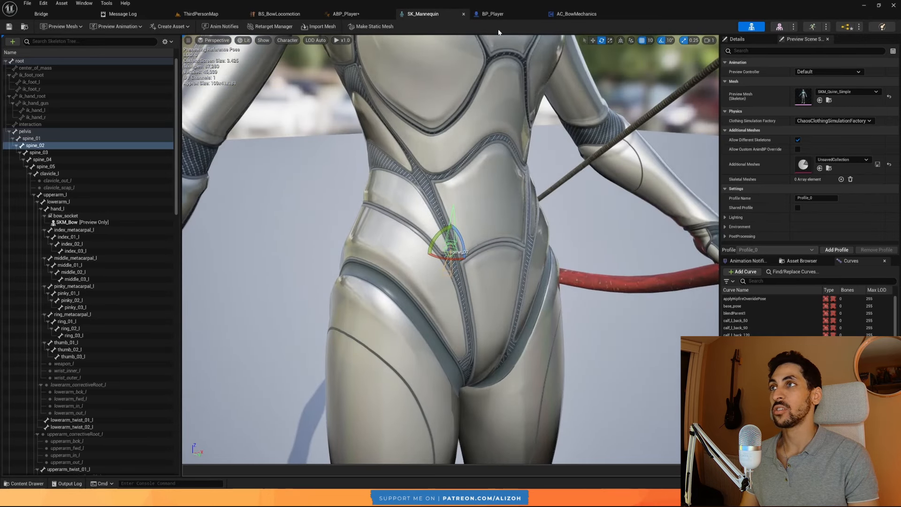
pyautogui.click(342, 16)
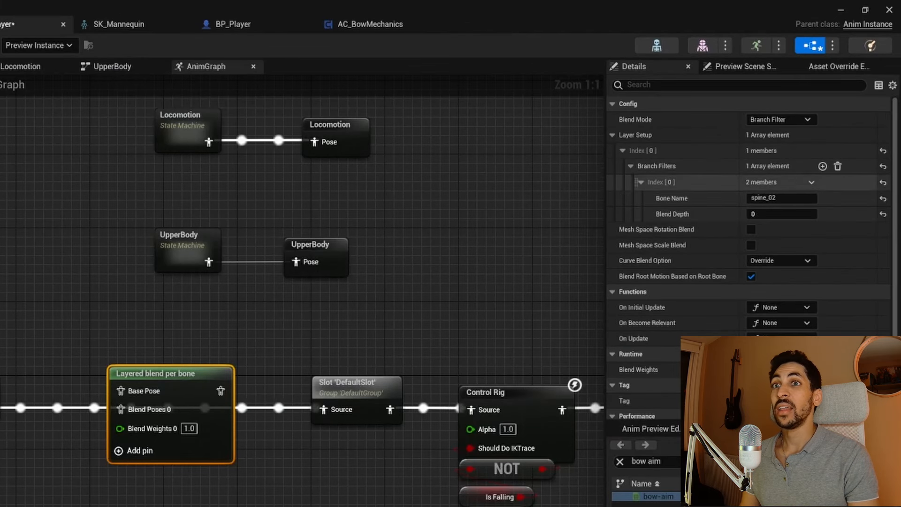
# Set the spine_02 branch filter's blend depth to 4 and enable Mesh Space Rotation Blend.
pyautogui.click(758, 214)
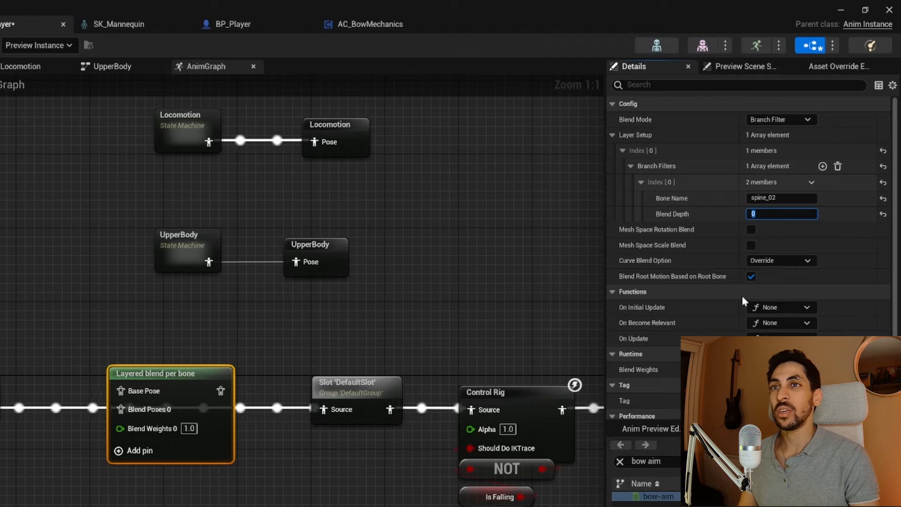
pyautogui.write('4')
pyautogui.press('Tab')
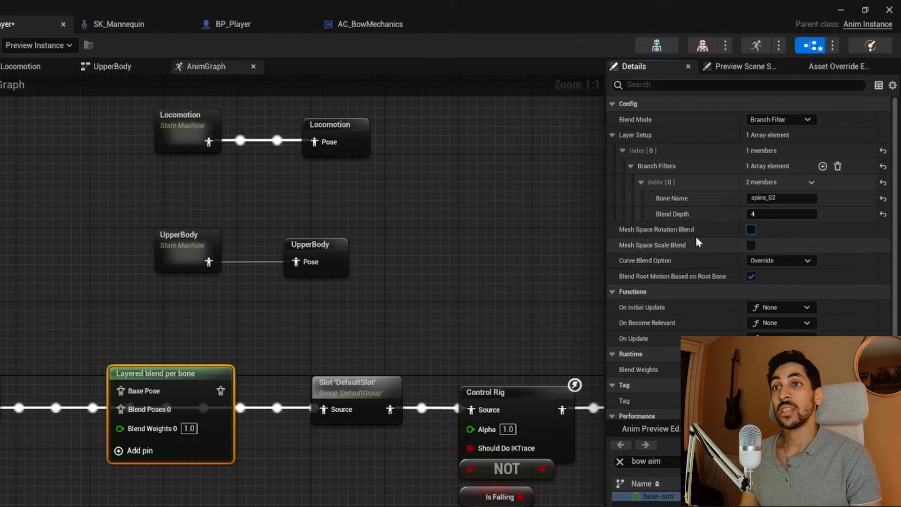
pyautogui.moveTo(671, 230)
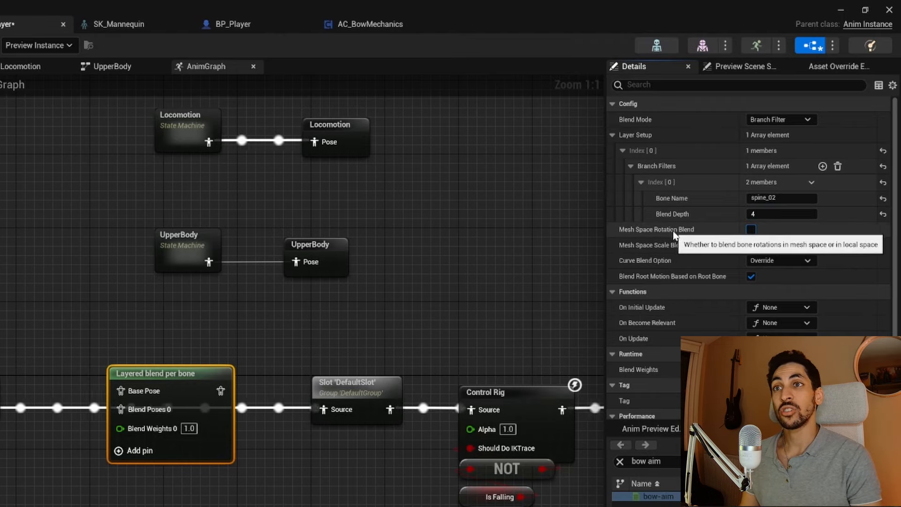
pyautogui.click(750, 229)
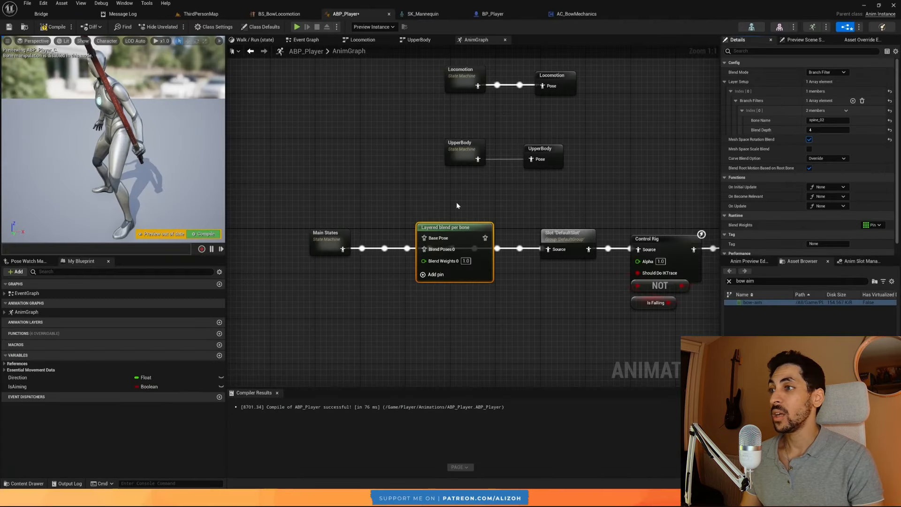
# Reposition the Layered blend per bone node and connect Main States to its Base Pose input instead of directly to DefaultSlot.
pyautogui.scroll(-1, 440, 210)
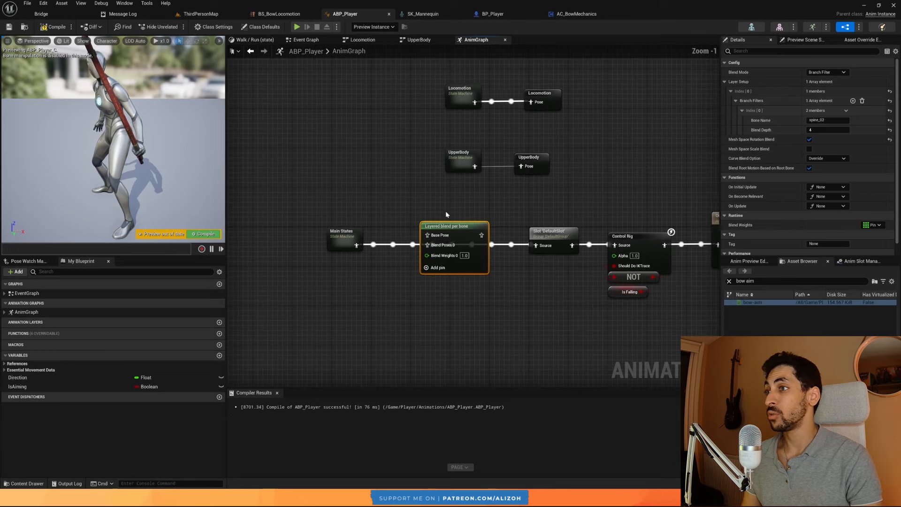
pyautogui.moveTo(448, 228)
pyautogui.mouseDown()
pyautogui.moveTo(474, 228)
pyautogui.moveTo(452, 228)
pyautogui.moveTo(460, 231)
pyautogui.mouseUp()
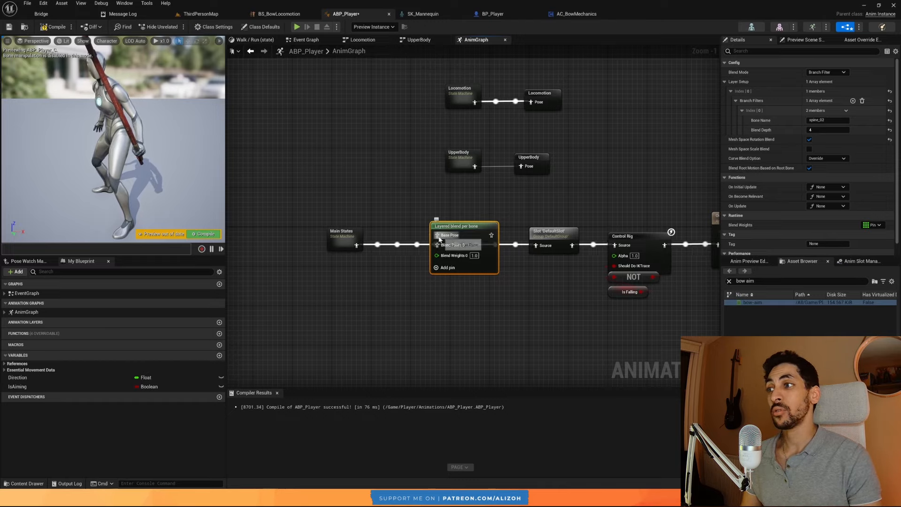
pyautogui.keyDown('ctrl'); pyautogui.moveTo(439, 239); pyautogui.dragTo(413, 242); pyautogui.keyUp('ctrl')
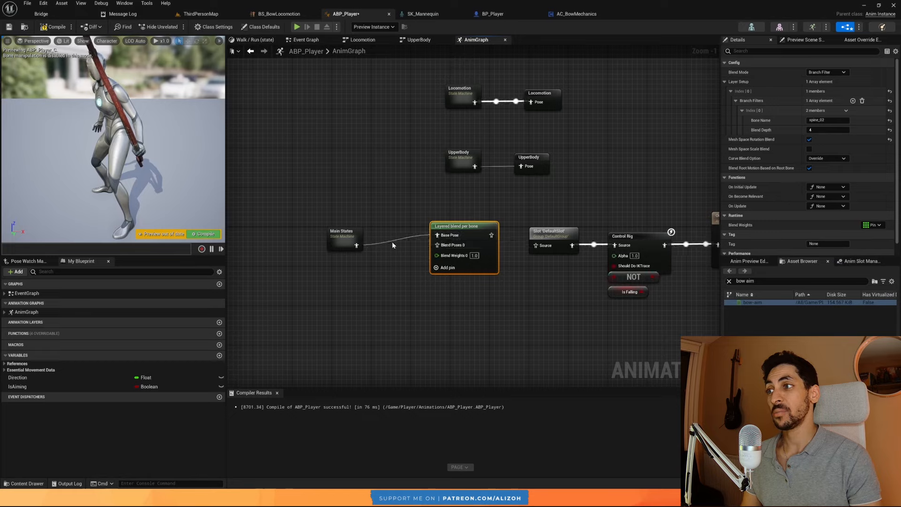
pyautogui.moveTo(443, 245); pyautogui.dragTo(403, 271)
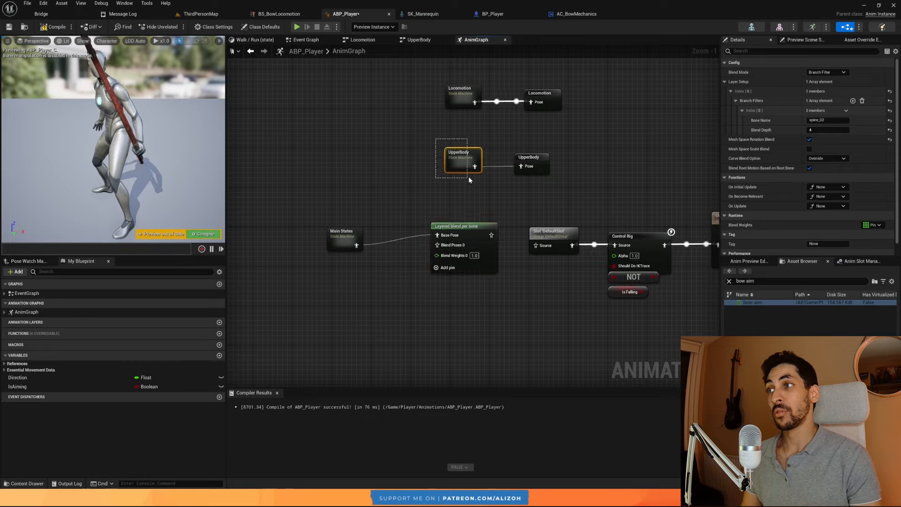
# Add a Use cached pose 'UpperBody' node, connect it to Blend Poses 0 of the layered blend, and arrange the nodes around the blend.
pyautogui.moveTo(469, 173); pyautogui.dragTo(469, 174)
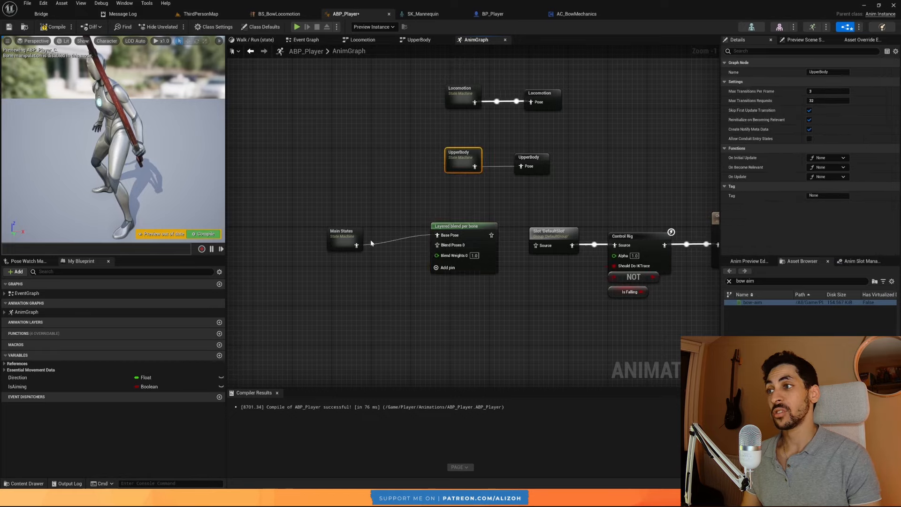
pyautogui.click(520, 157)
pyautogui.rightClick(380, 264)
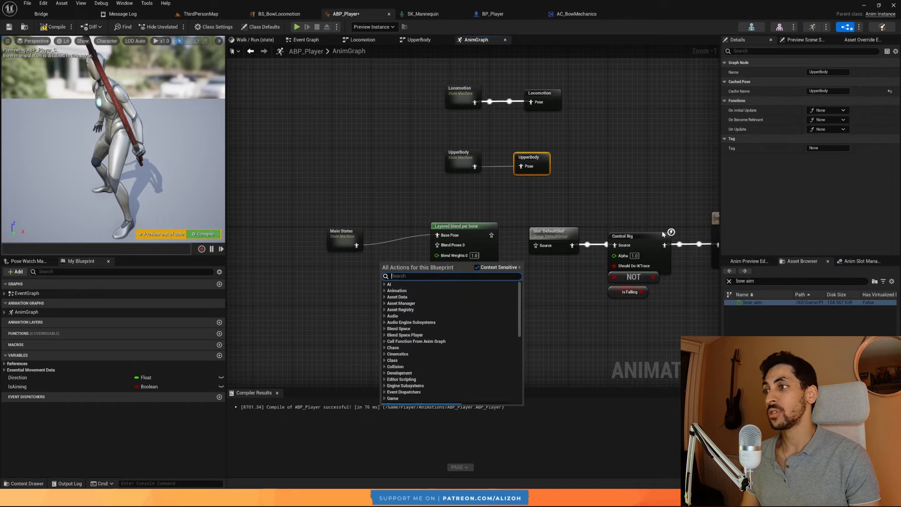
pyautogui.write('upperbody')
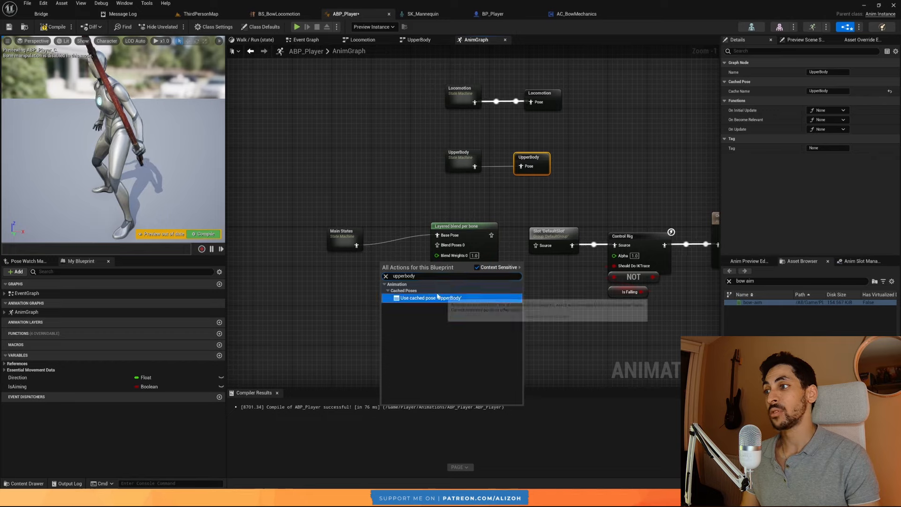
pyautogui.click(449, 301)
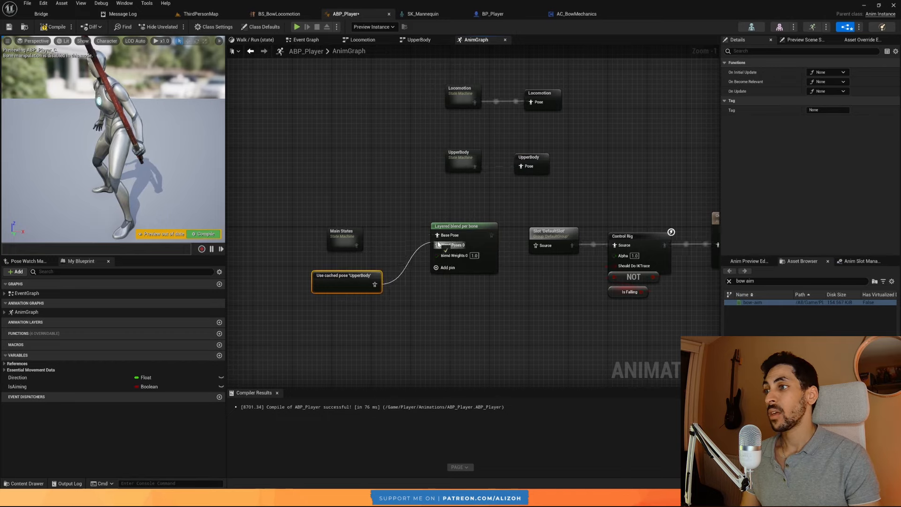
pyautogui.moveTo(346, 246); pyautogui.dragTo(360, 217)
pyautogui.moveTo(347, 279); pyautogui.dragTo(362, 263)
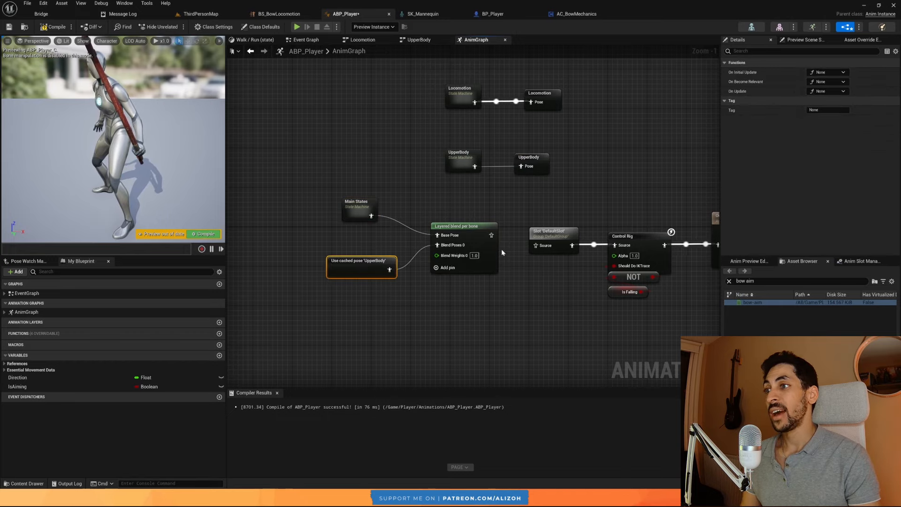
pyautogui.moveTo(300, 202); pyautogui.dragTo(443, 282)
pyautogui.moveTo(469, 227); pyautogui.dragTo(450, 237)
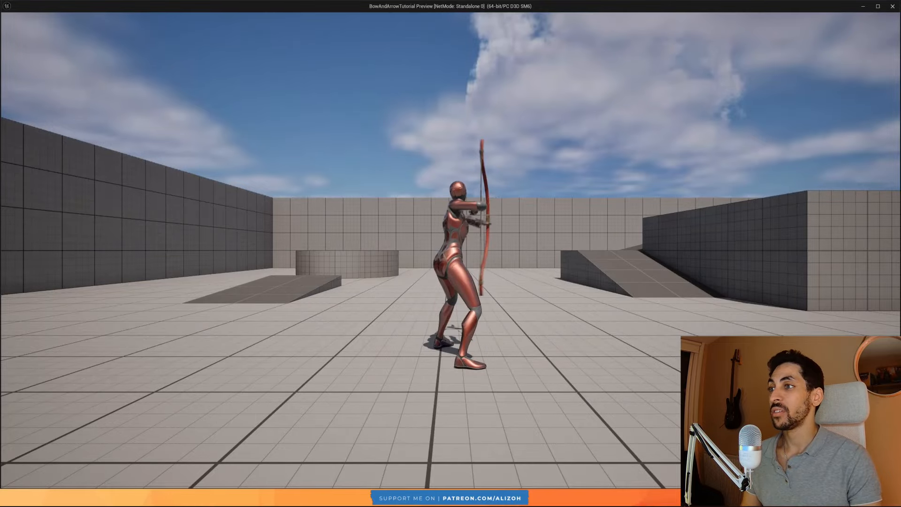
# Playtest the character in the standalone preview, moving forward and sideways to check the aiming upper body against the leg locomotion.
pyautogui.press('d')
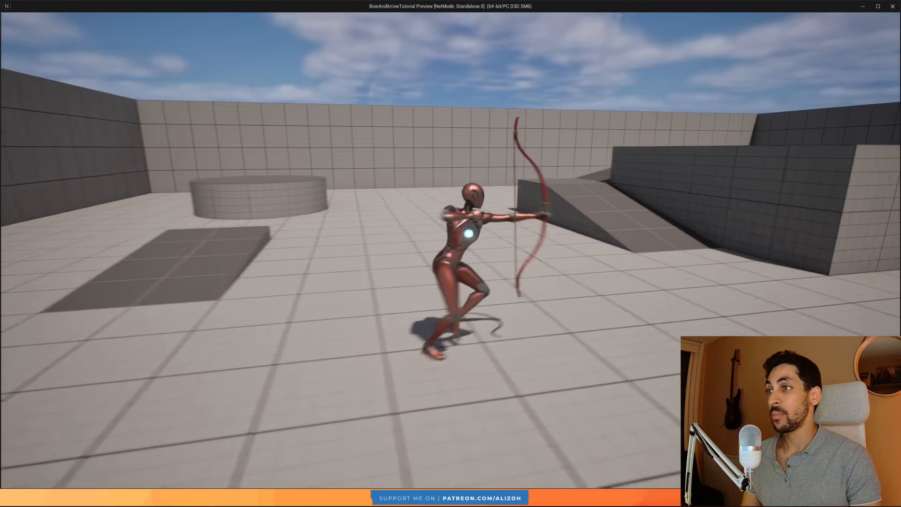
pyautogui.press('w')
pyautogui.press('a')
pyautogui.press('d')
pyautogui.press('w')
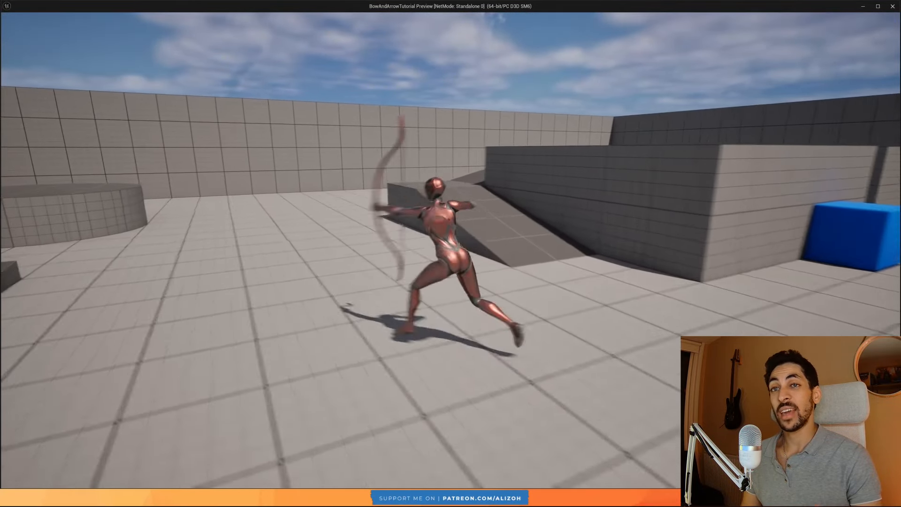
pyautogui.press('a')
pyautogui.press('d')
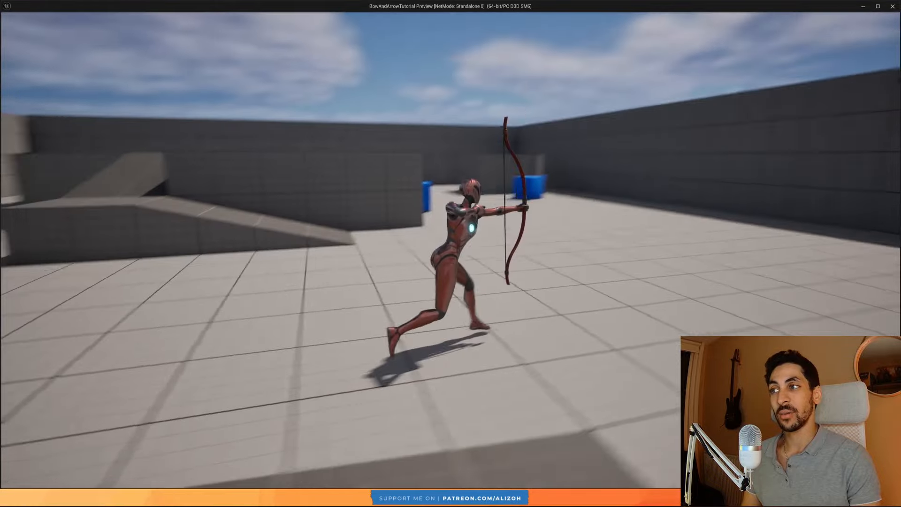
# Playtest strafing in both directions while aiming the bow to check the upper body against the leg locomotion.
pyautogui.press('a')
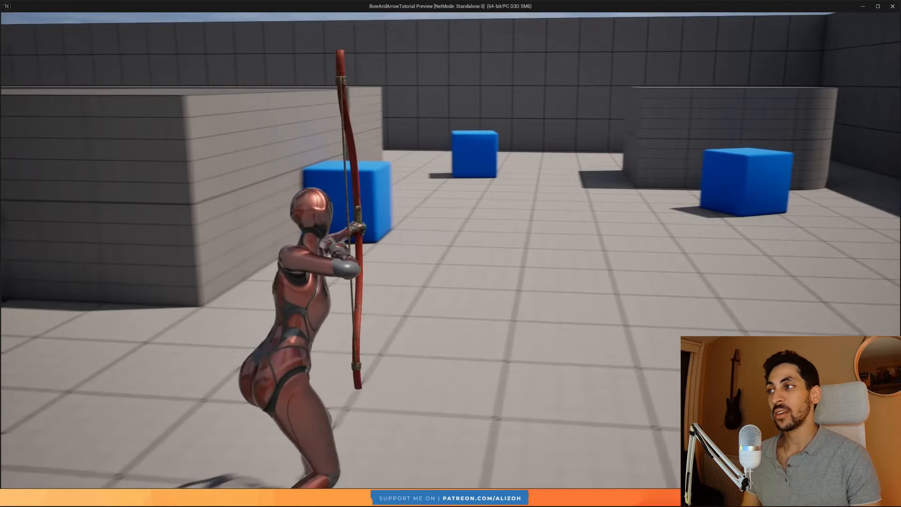
pyautogui.press('a')
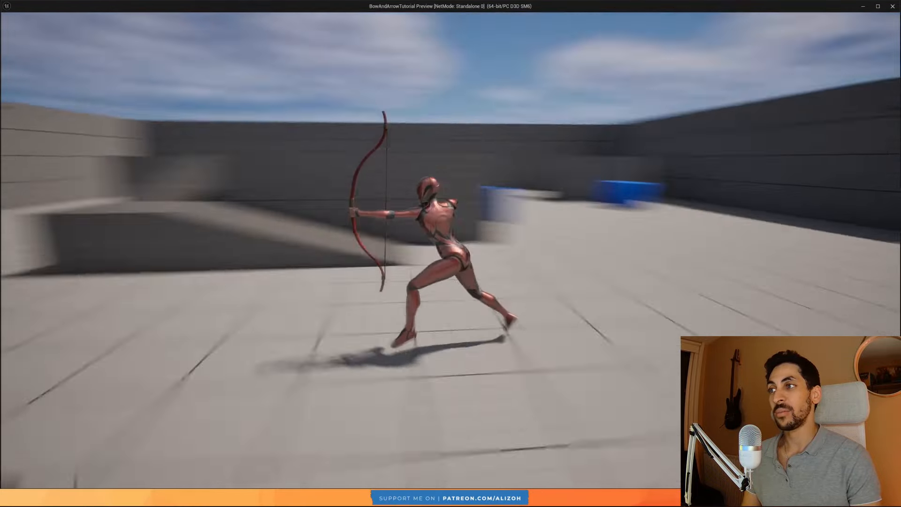
pyautogui.press('d')
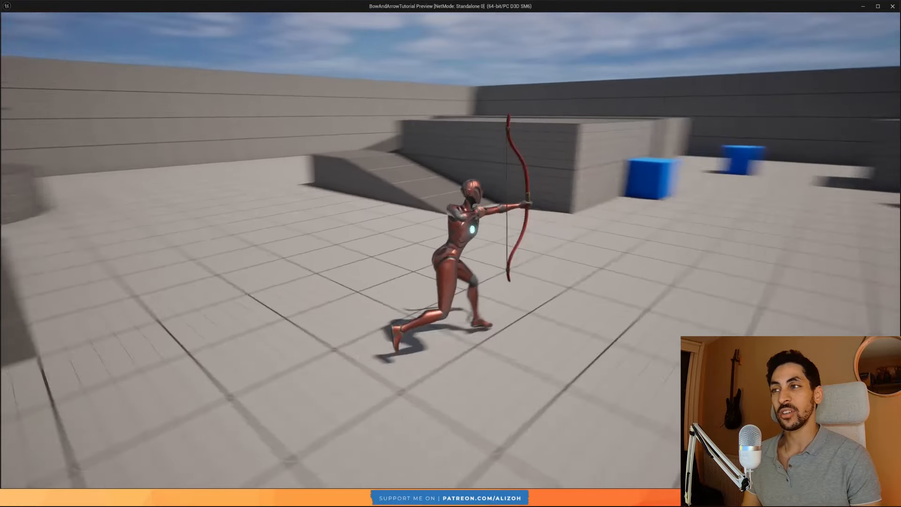
pyautogui.press('a')
pyautogui.press('d')
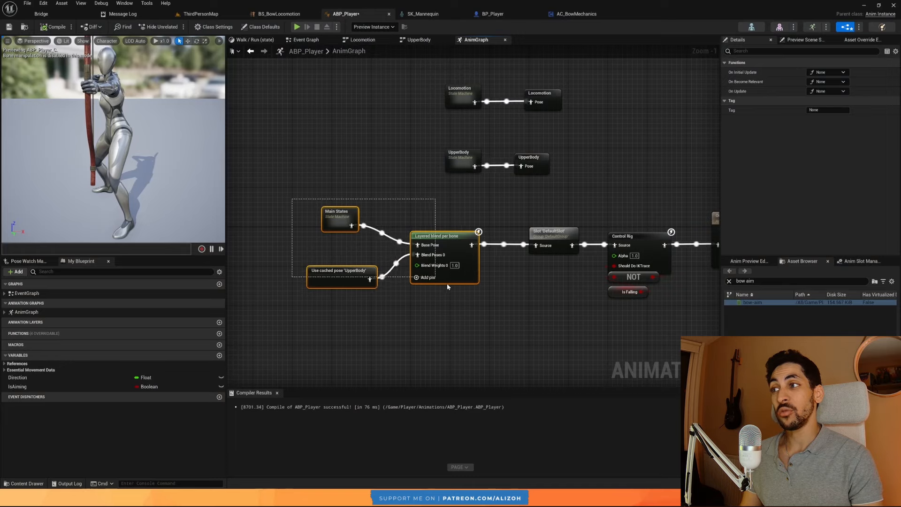
# Move the Main States, Use cached pose 'UpperBody' and Layered blend per bone nodes together away from DefaultSlot to make room between them.
pyautogui.moveTo(447, 283); pyautogui.dragTo(458, 288)
pyautogui.click(428, 133)
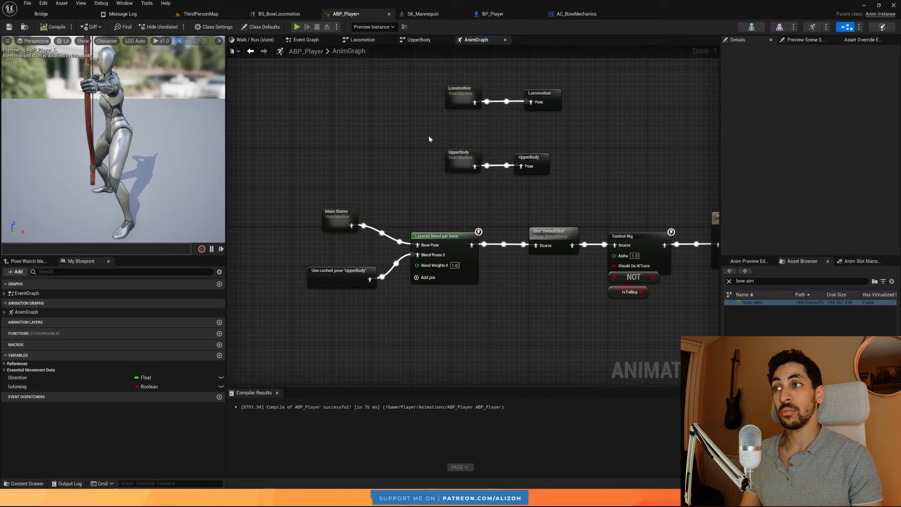
pyautogui.click(462, 159)
pyautogui.moveTo(322, 164); pyautogui.dragTo(350, 287)
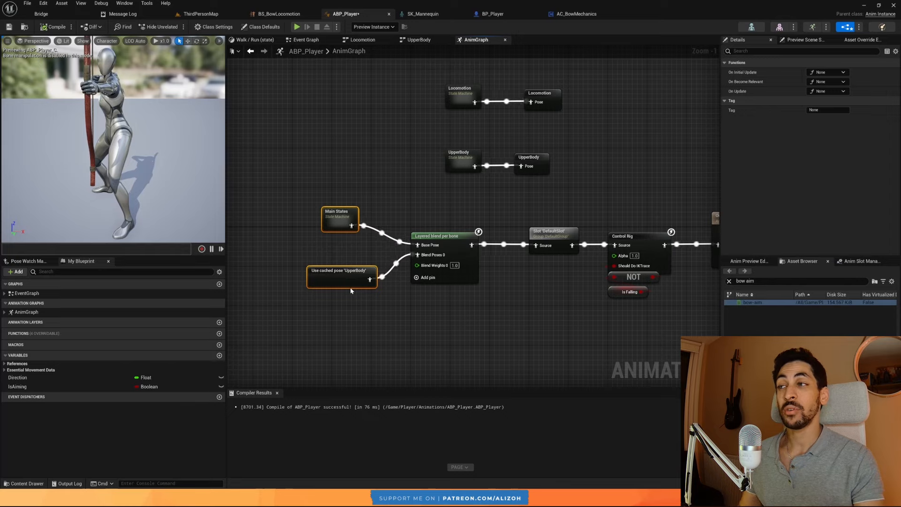
pyautogui.moveTo(282, 226); pyautogui.dragTo(344, 172)
pyautogui.moveTo(281, 191); pyautogui.dragTo(444, 328)
pyautogui.moveTo(447, 249); pyautogui.dragTo(349, 249)
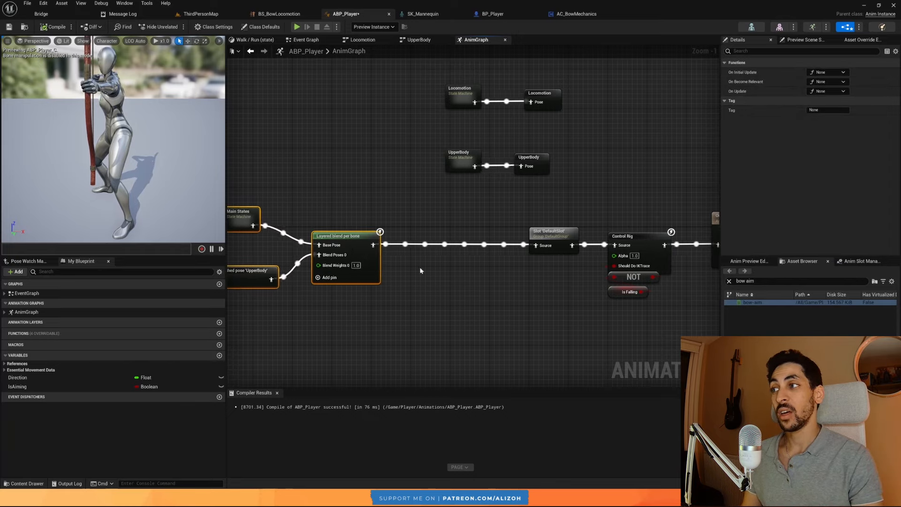
pyautogui.moveTo(419, 270); pyautogui.dragTo(447, 269, button='right')
pyautogui.click(445, 255)
# Add a Blend Poses by bool node and place it between the layered blend and DefaultSlot.
pyautogui.rightClick(490, 224)
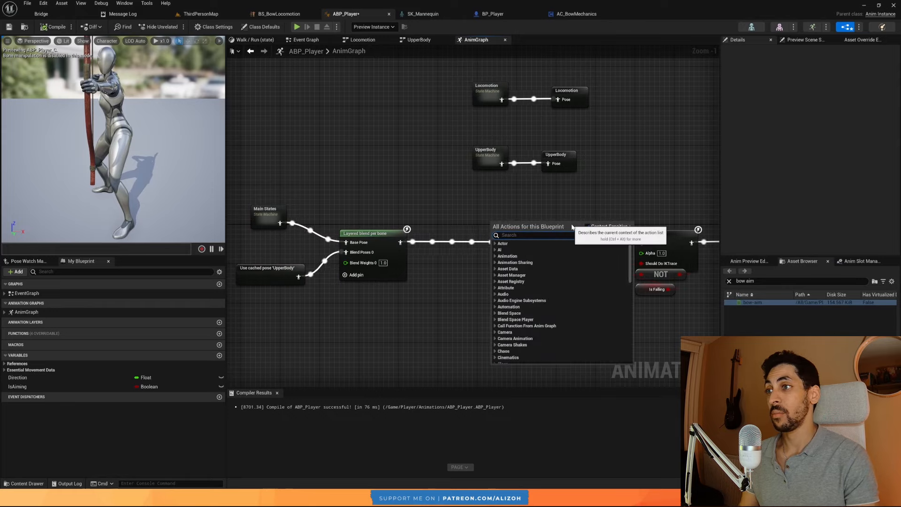
pyautogui.write('blend po by bool')
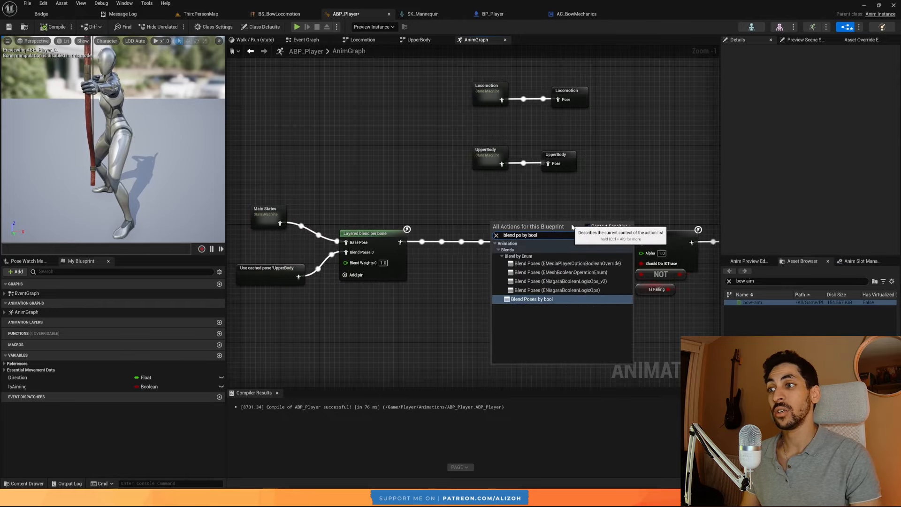
pyautogui.press('Return')
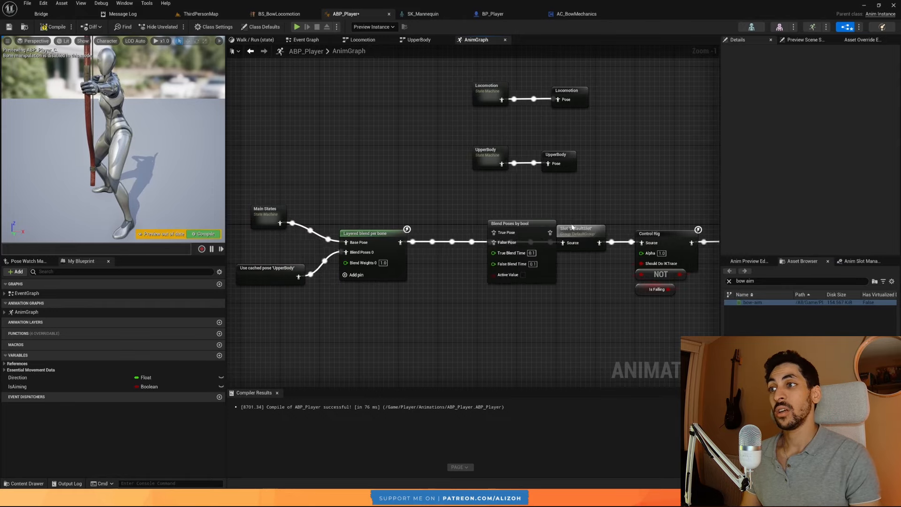
pyautogui.moveTo(519, 229); pyautogui.dragTo(502, 235)
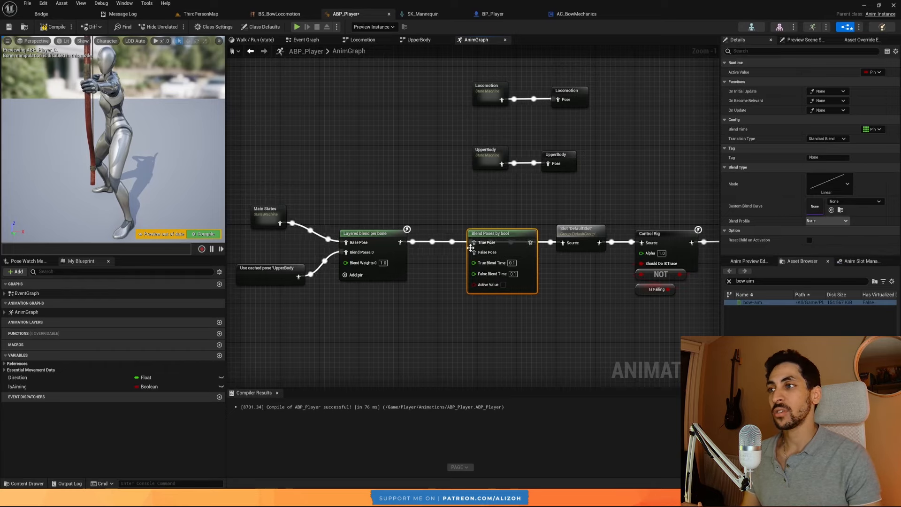
# Connect the IsAiming variable to the Active Value of Blend Poses by bool and the layered blend's output to its True Pose.
pyautogui.moveTo(474, 285); pyautogui.dragTo(464, 319)
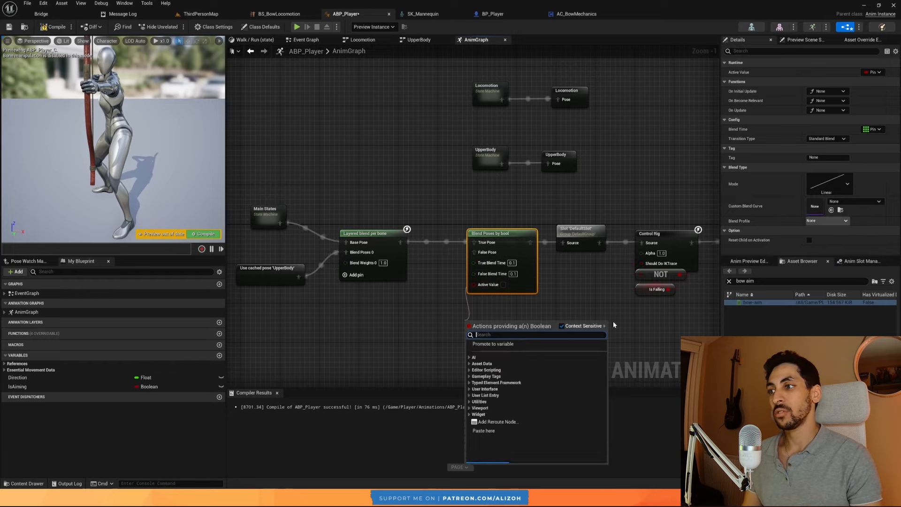
pyautogui.write('is aimi')
pyautogui.press('Return')
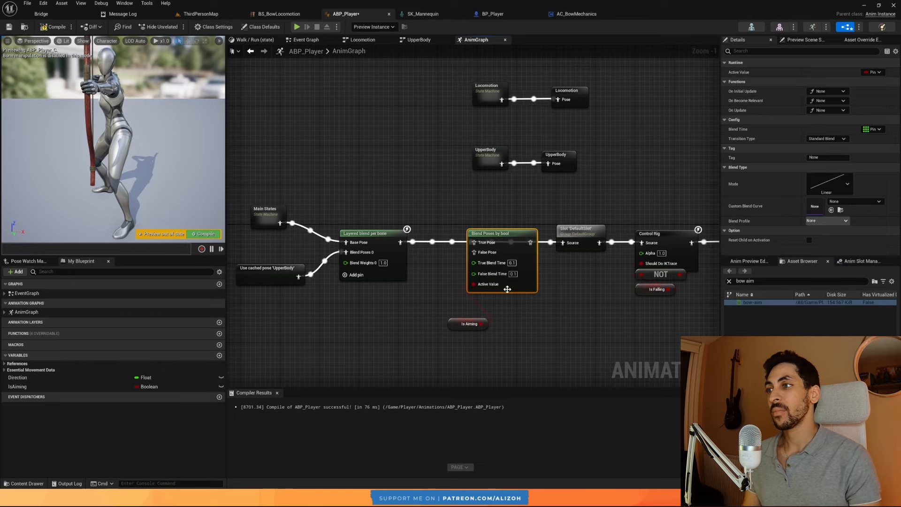
pyautogui.moveTo(348, 223); pyautogui.dragTo(383, 214, button='right')
pyautogui.moveTo(510, 243)
pyautogui.mouseDown()
pyautogui.moveTo(483, 295)
pyautogui.moveTo(472, 286)
pyautogui.moveTo(510, 243)
pyautogui.mouseUp()
pyautogui.moveTo(498, 110); pyautogui.dragTo(453, 161, button='right')
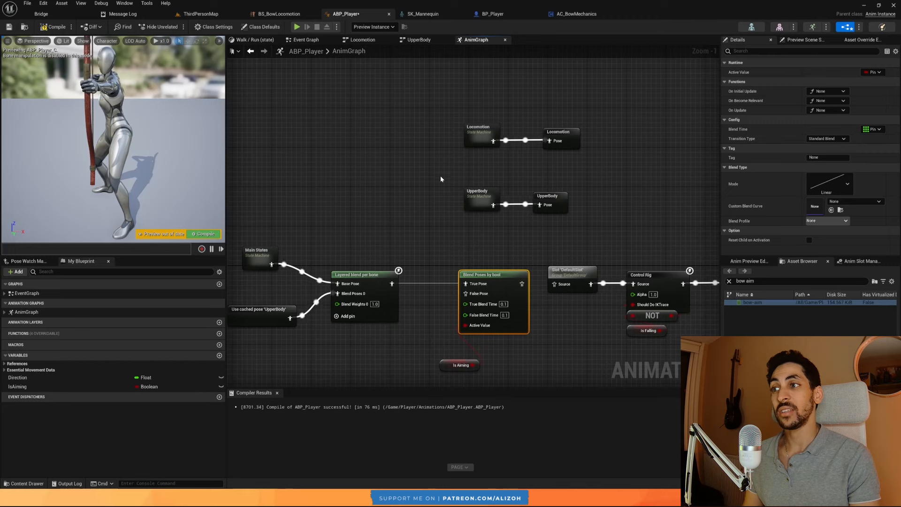
pyautogui.moveTo(379, 252); pyautogui.dragTo(439, 202, button='right')
pyautogui.click(321, 207)
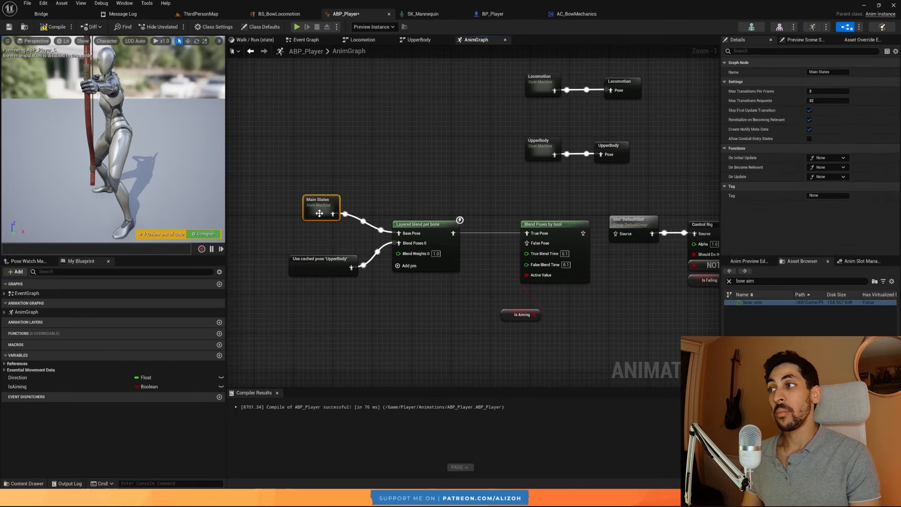
pyautogui.moveTo(631, 180); pyautogui.dragTo(538, 142)
pyautogui.click(328, 210)
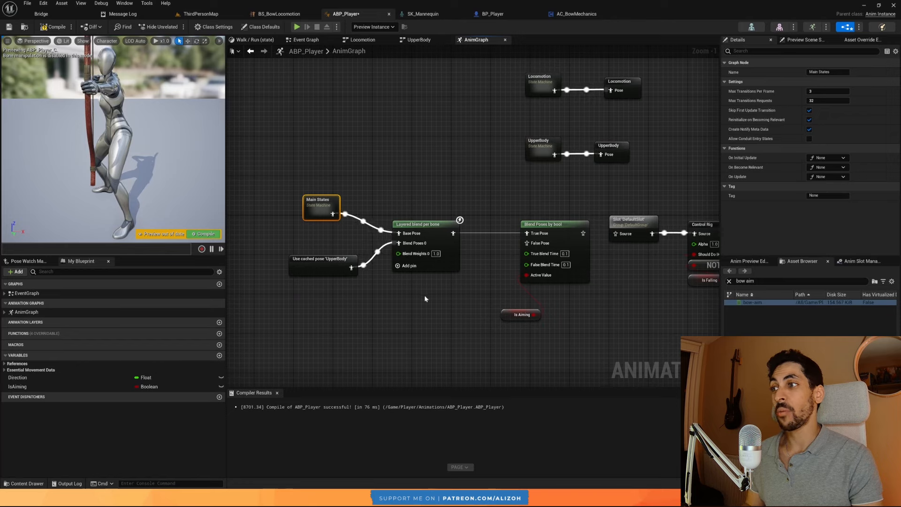
pyautogui.hotkey('ctrl', 'c')
pyautogui.hotkey('ctrl', 'v')
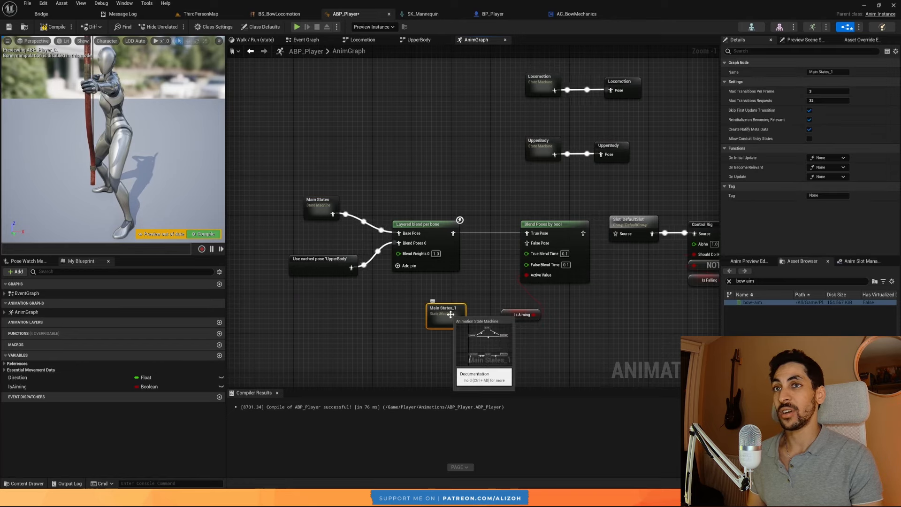
pyautogui.press('Delete')
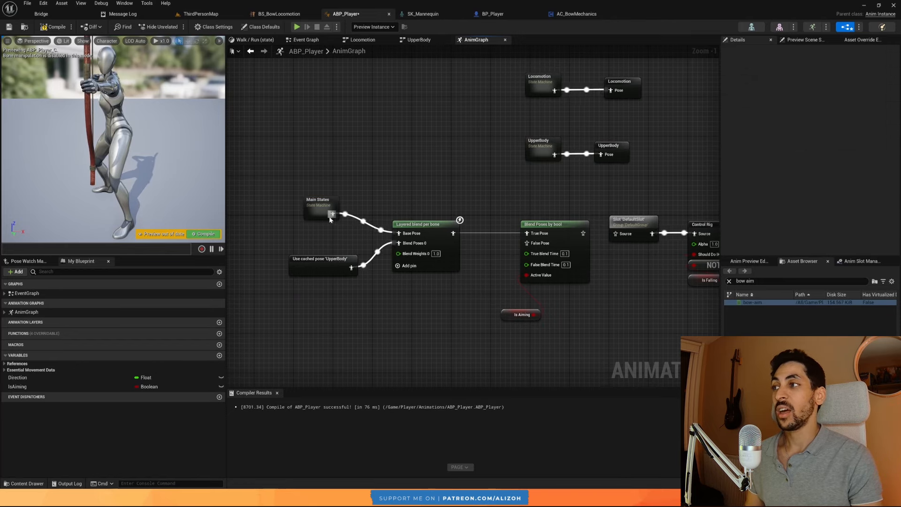
pyautogui.click(315, 203)
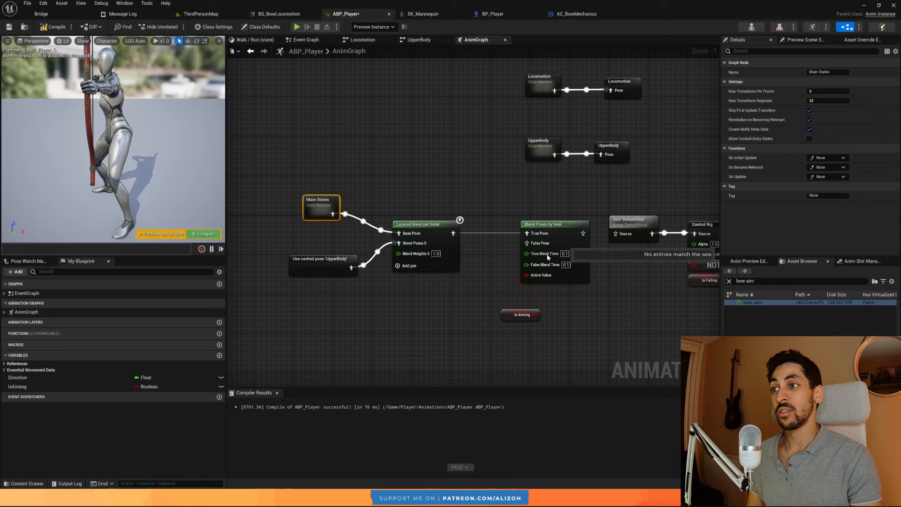
pyautogui.moveTo(526, 243); pyautogui.dragTo(493, 284)
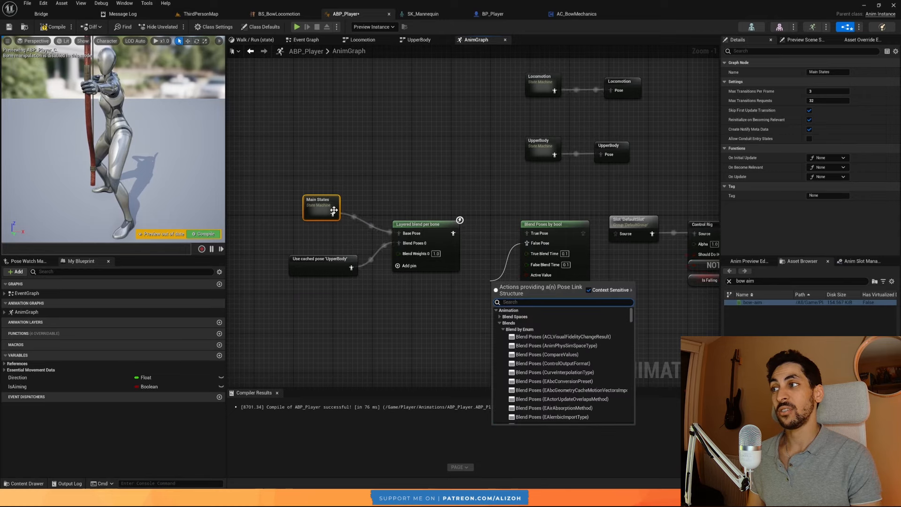
# Detach Main States from the layered blend, shift the Locomotion and UpperBody node pairs upward, and move Main States toward the space beneath them.
pyautogui.click(365, 196)
pyautogui.moveTo(402, 195); pyautogui.dragTo(344, 207, button='right')
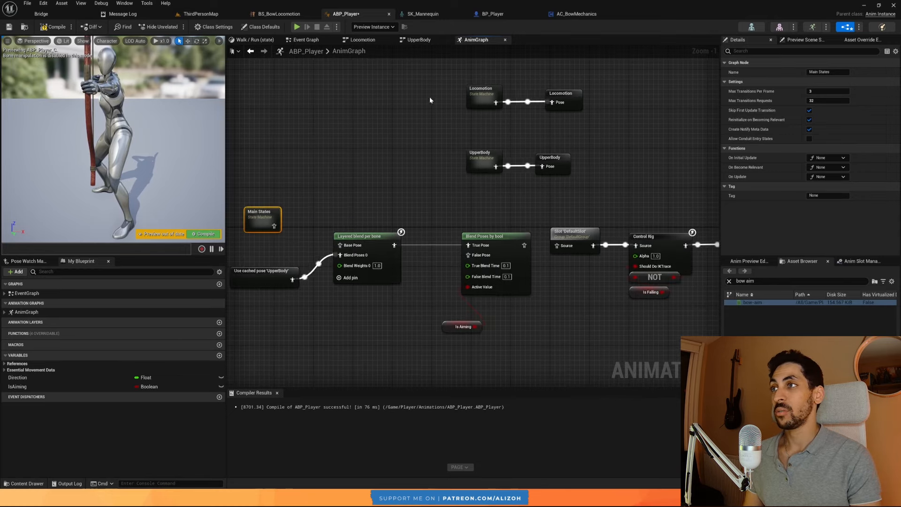
pyautogui.moveTo(427, 91); pyautogui.dragTo(578, 174)
pyautogui.moveTo(552, 157); pyautogui.dragTo(533, 118)
pyautogui.moveTo(261, 217); pyautogui.dragTo(364, 188)
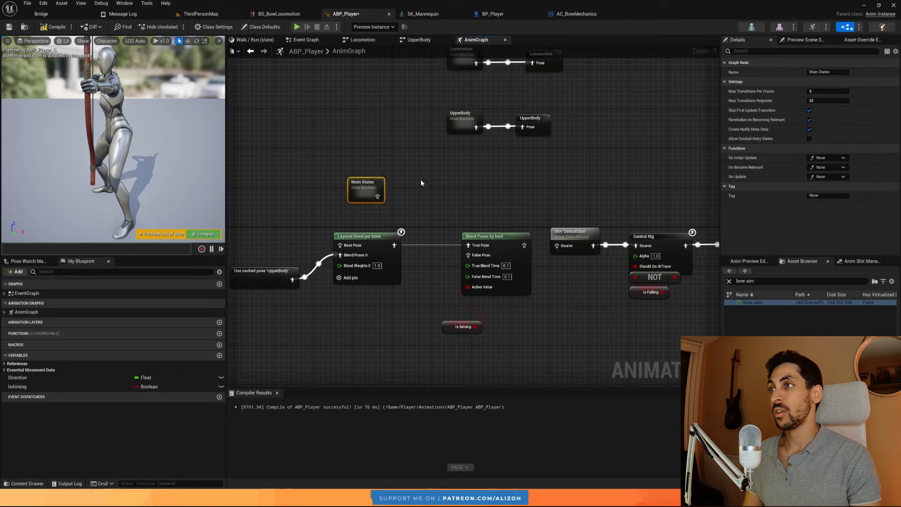
# Save the Main States output to a new cached pose named MainStates and straighten its connection.
pyautogui.moveTo(469, 164); pyautogui.dragTo(522, 176)
pyautogui.write('cache')
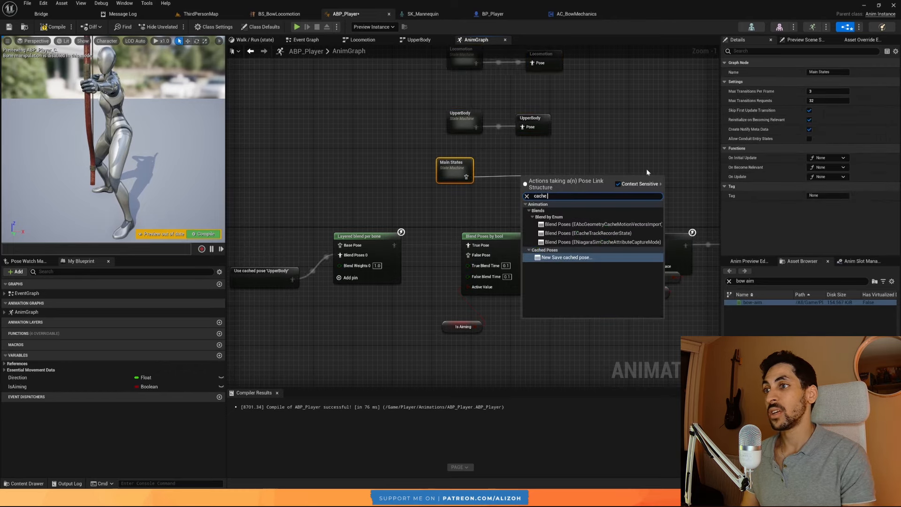
pyautogui.press('Return')
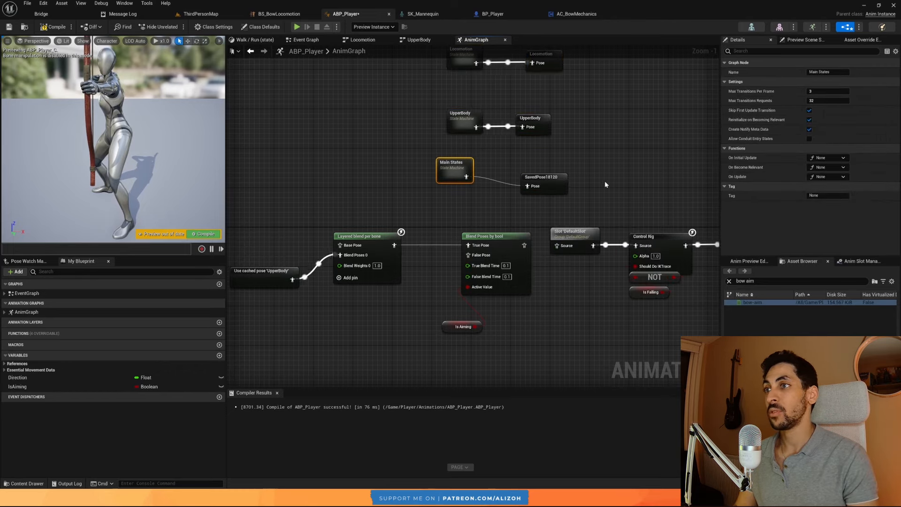
pyautogui.write('MainStates')
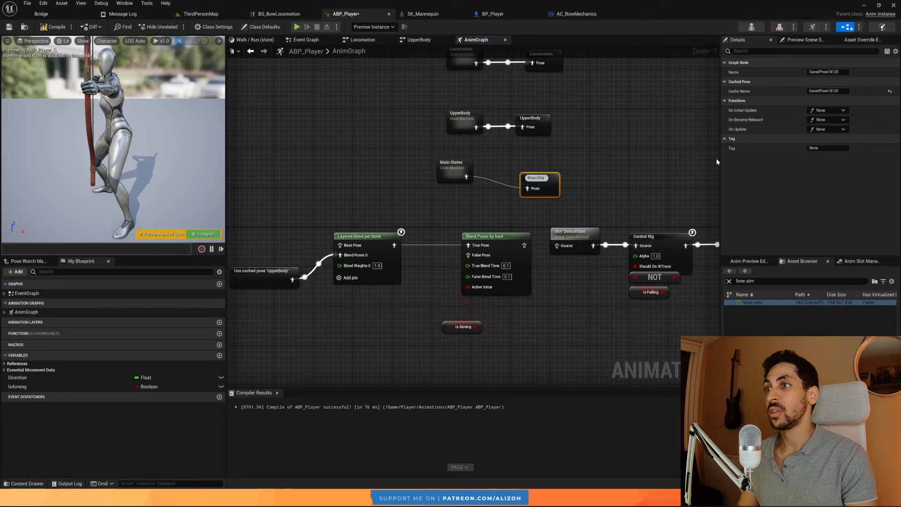
pyautogui.press('Return')
pyautogui.press('q')
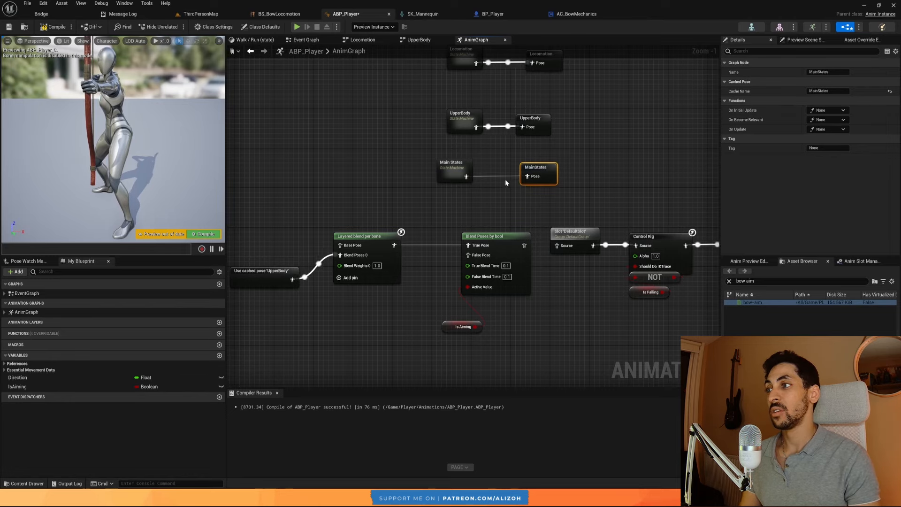
# Feed a Use cached pose 'MainStates' node into the layered blend's Base Pose and a copy of it into the False Pose of Blend Poses by bool.
pyautogui.moveTo(344, 239); pyautogui.dragTo(463, 234, button='right')
pyautogui.moveTo(415, 229); pyautogui.dragTo(398, 219)
pyautogui.write('ca main')
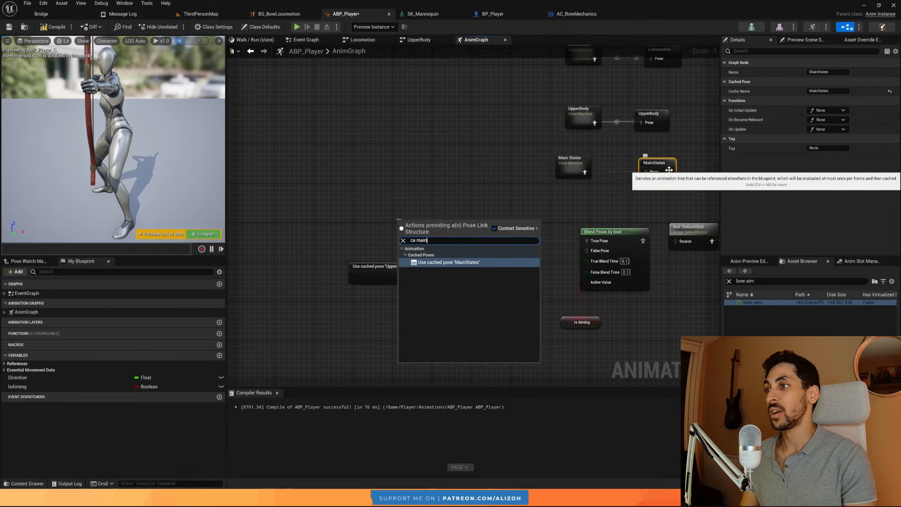
pyautogui.press('Return')
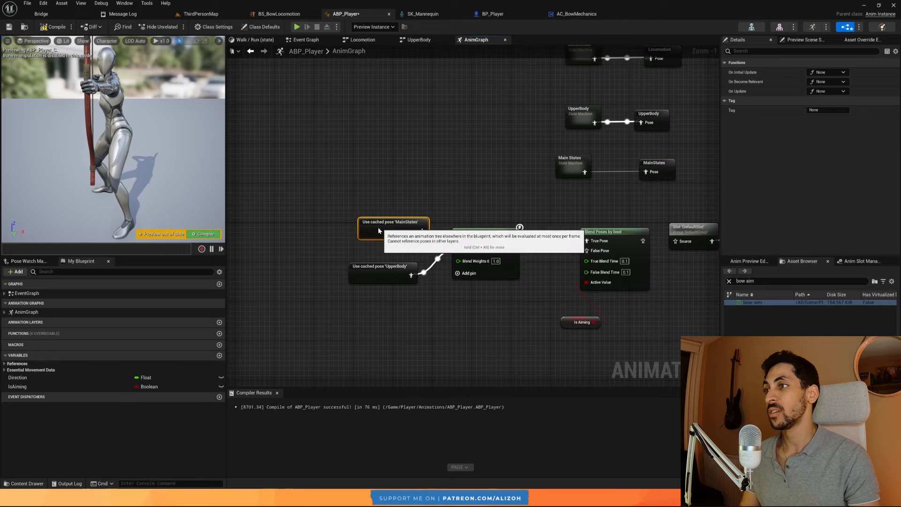
pyautogui.hotkey('ctrl', 'v')
pyautogui.moveTo(535, 317); pyautogui.dragTo(588, 251)
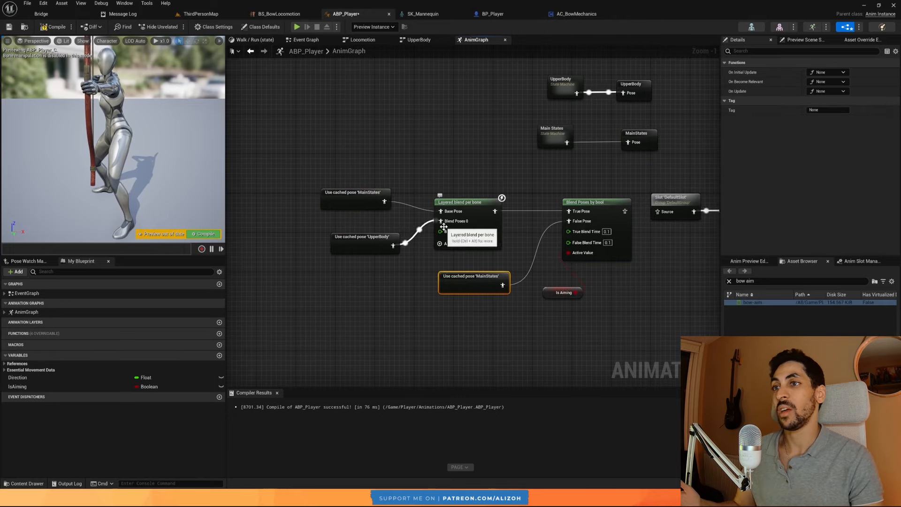
# Reposition the Is Aiming node slightly beneath Blend Poses by bool to tidy the blend setup.
pyautogui.scroll(-1, 369, 295)
pyautogui.moveTo(370, 295); pyautogui.dragTo(327, 243, button='right')
pyautogui.moveTo(377, 282); pyautogui.dragTo(346, 289, button='right')
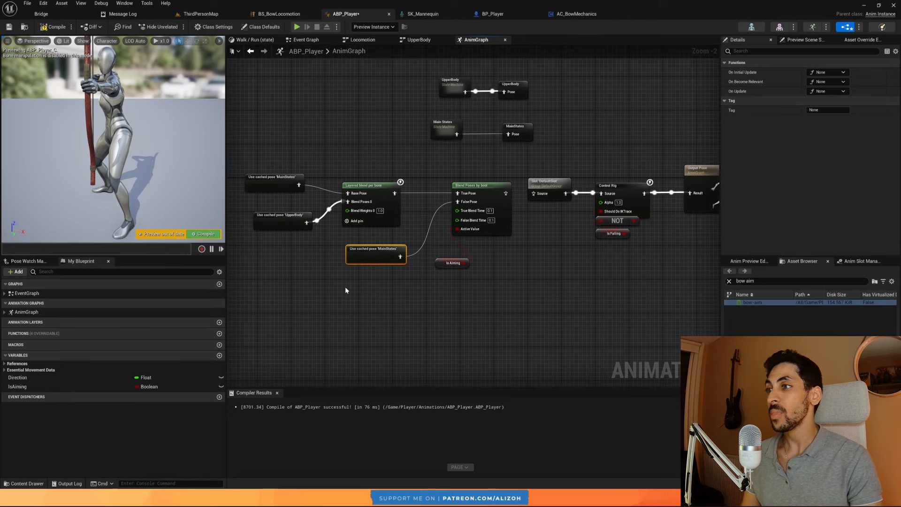
pyautogui.moveTo(443, 271); pyautogui.dragTo(446, 267)
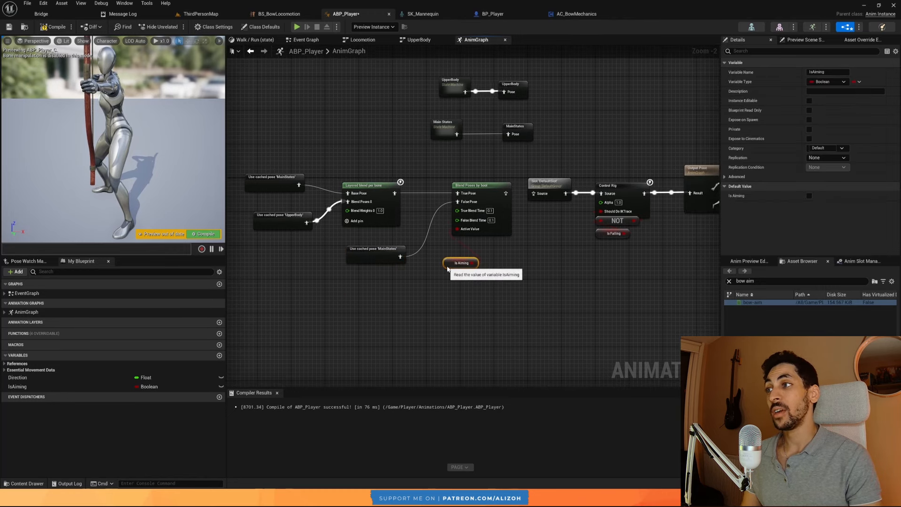
pyautogui.moveTo(246, 161); pyautogui.dragTo(290, 176, button='right')
pyautogui.moveTo(418, 241); pyautogui.dragTo(417, 241)
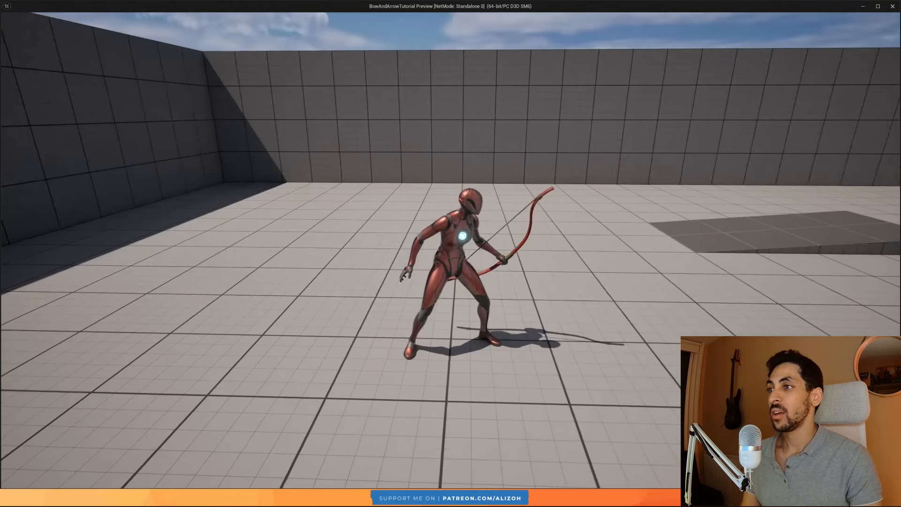
# Playtest moving the character in all directions with the bow lowered and while aiming to check the switch between both poses.
pyautogui.press('w')
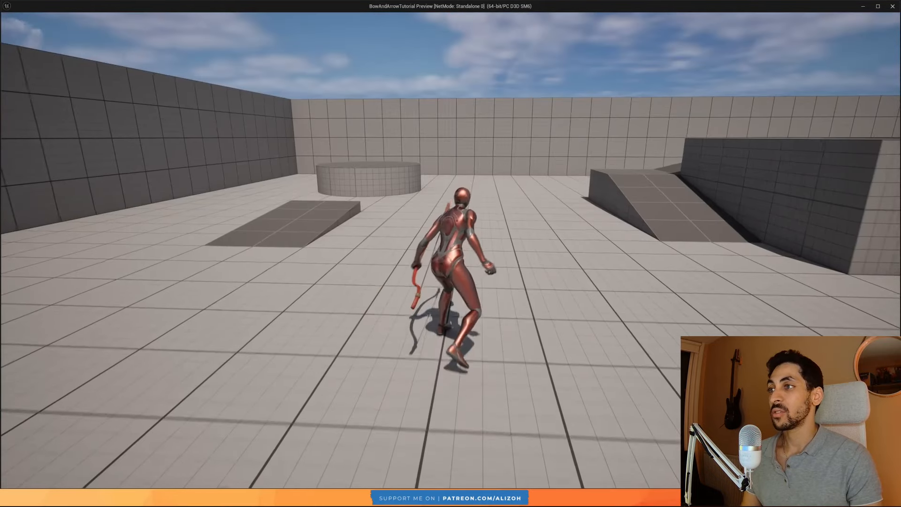
pyautogui.press('a')
pyautogui.press('d')
pyautogui.press('s')
pyautogui.press('w')
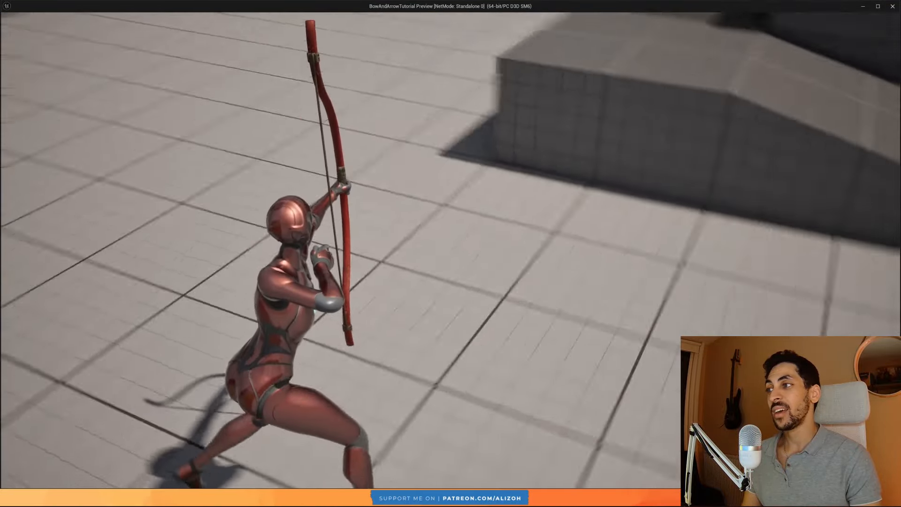
pyautogui.press('d')
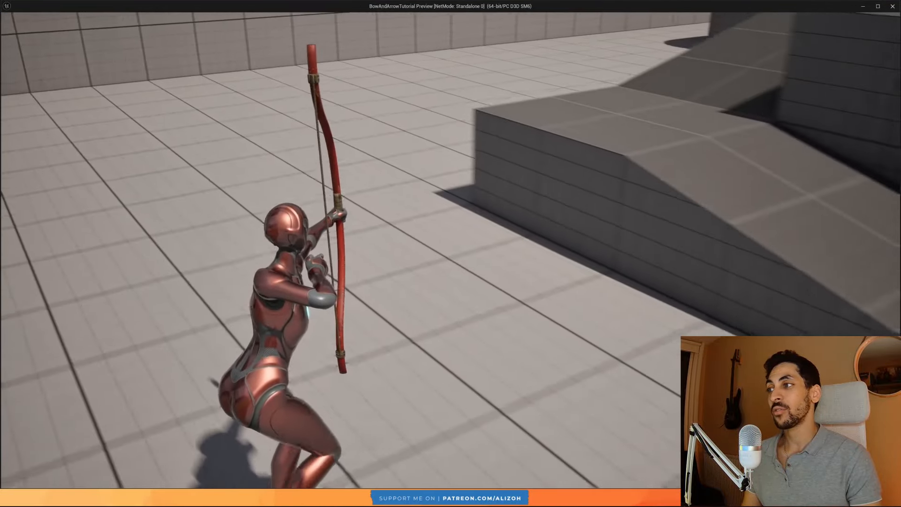
# Playtest moving, turning and jumping with the bow aimed to check the upper-body aiming pose over locomotion.
pyautogui.press('w')
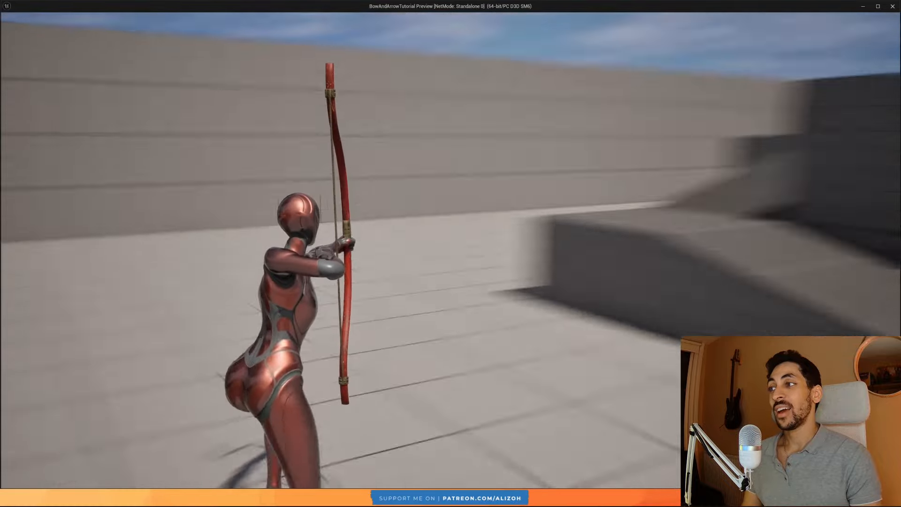
pyautogui.press('d')
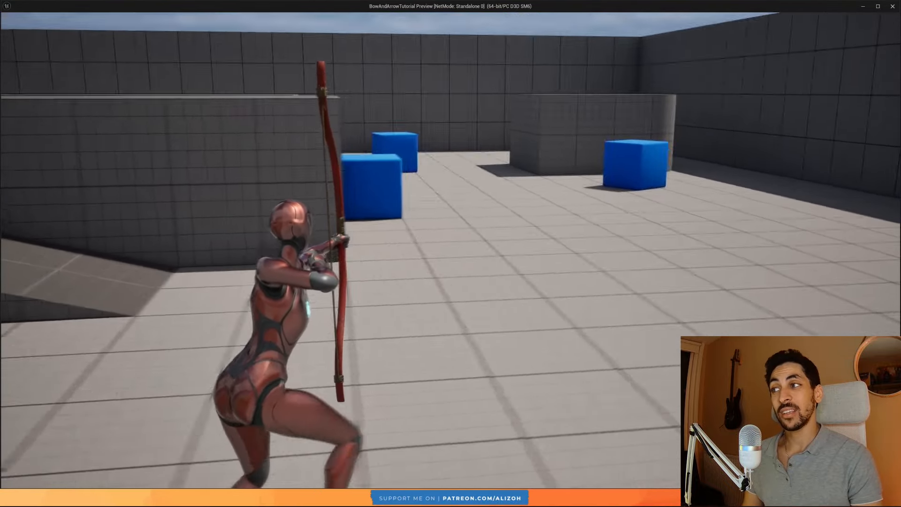
pyautogui.press('w')
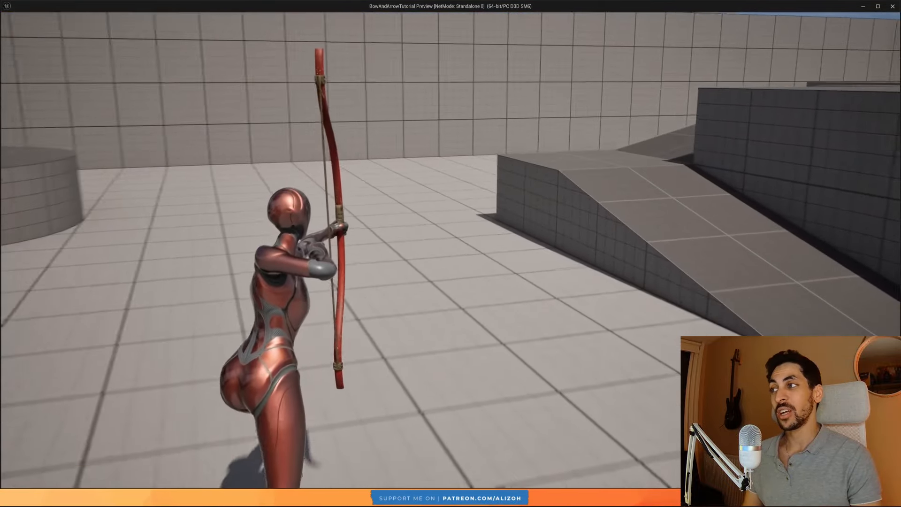
pyautogui.press('space')
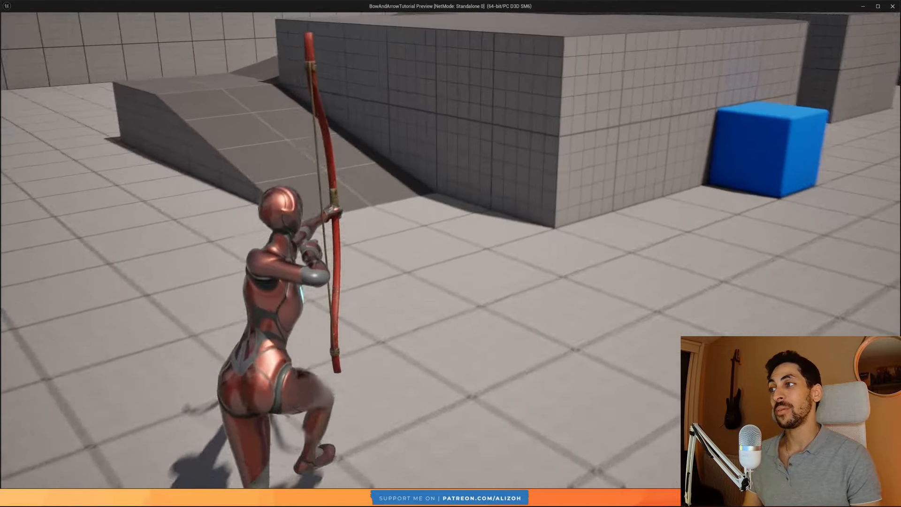
pyautogui.press('space')
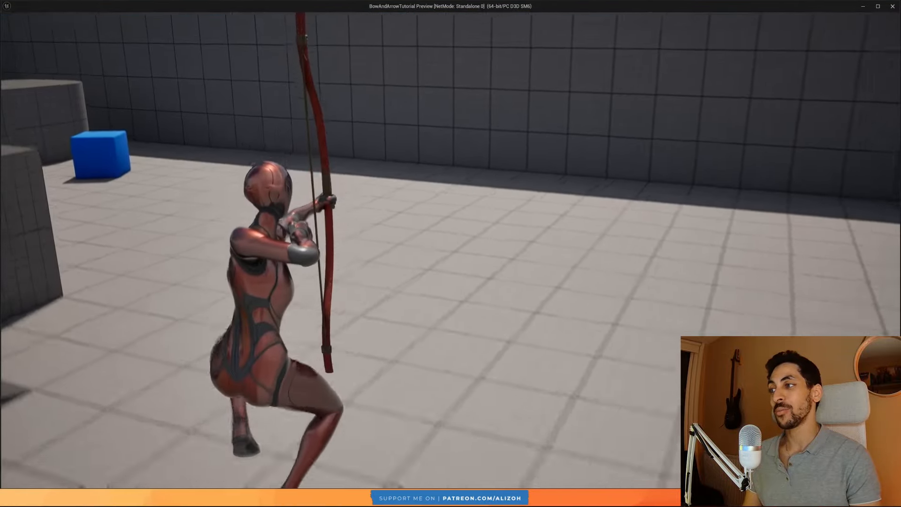
pyautogui.press('a')
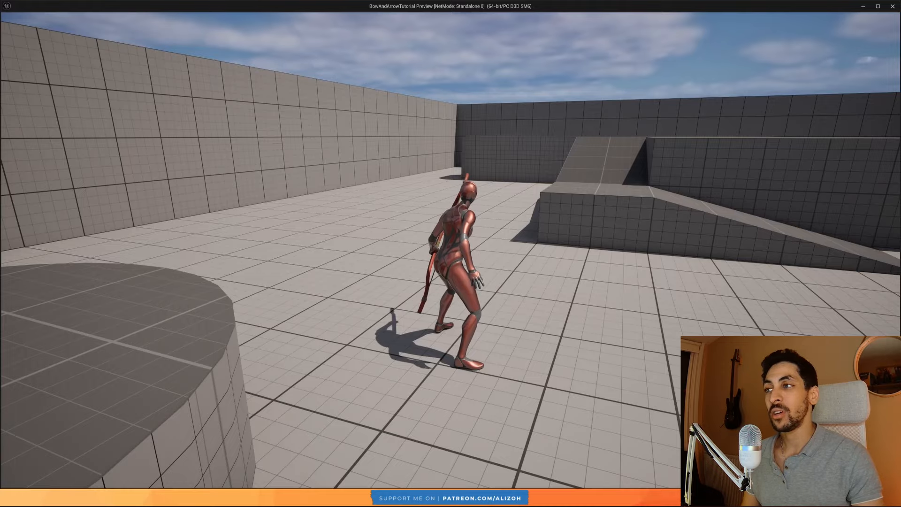
# Playtest running in all directions with the bow lowered to check the regular locomotion, and end the play session.
pyautogui.press('w')
pyautogui.press('a')
pyautogui.press('d')
pyautogui.press('s')
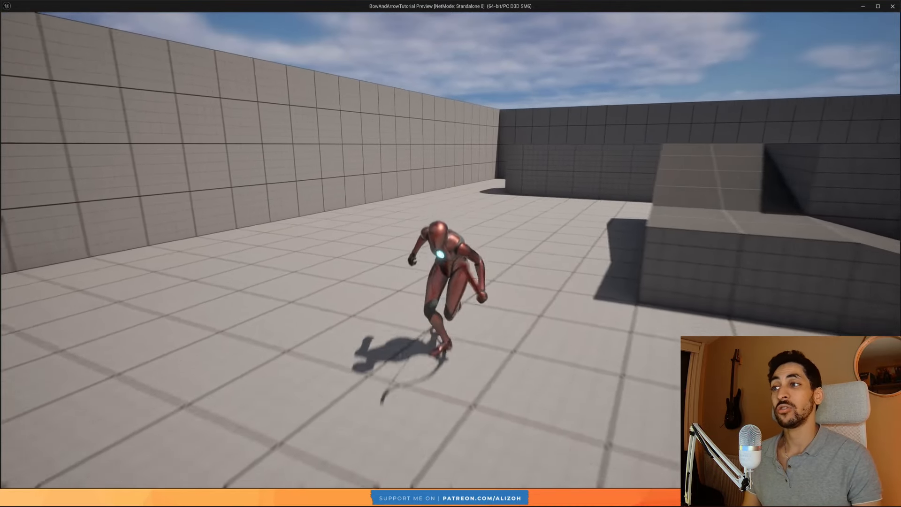
pyautogui.press('d')
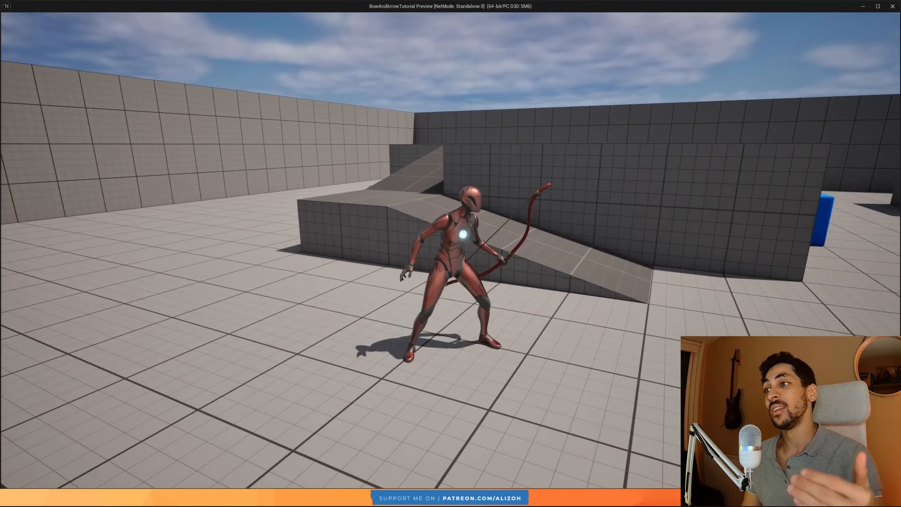
pyautogui.press('s')
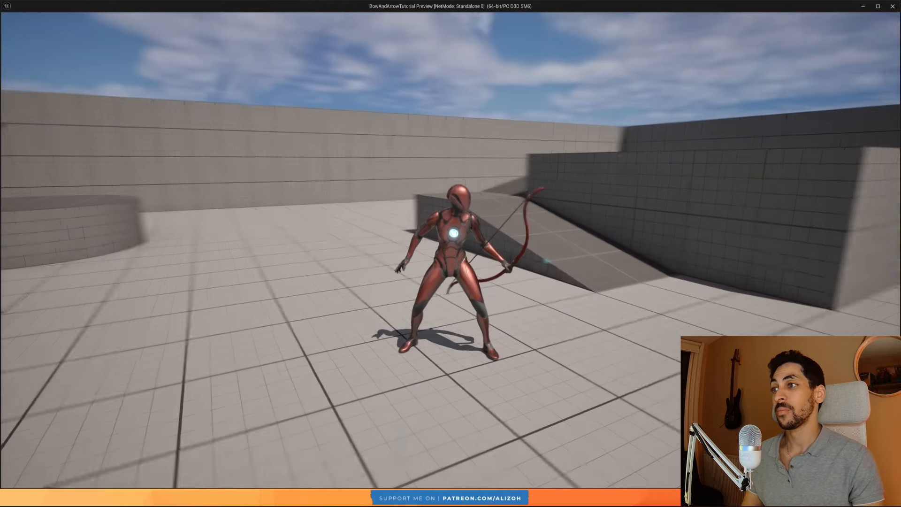
pyautogui.press('Escape')
pyautogui.moveTo(560, 327); pyautogui.dragTo(564, 321, button='right')
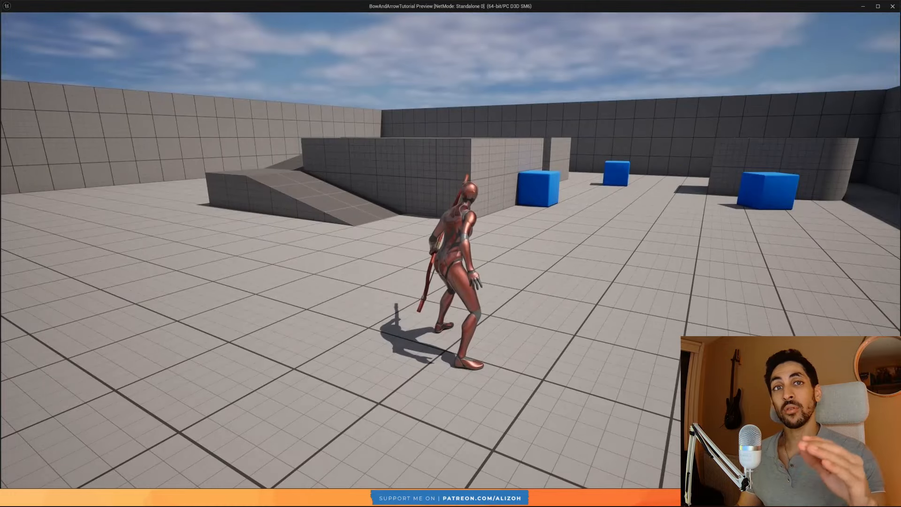
pyautogui.press('Escape')
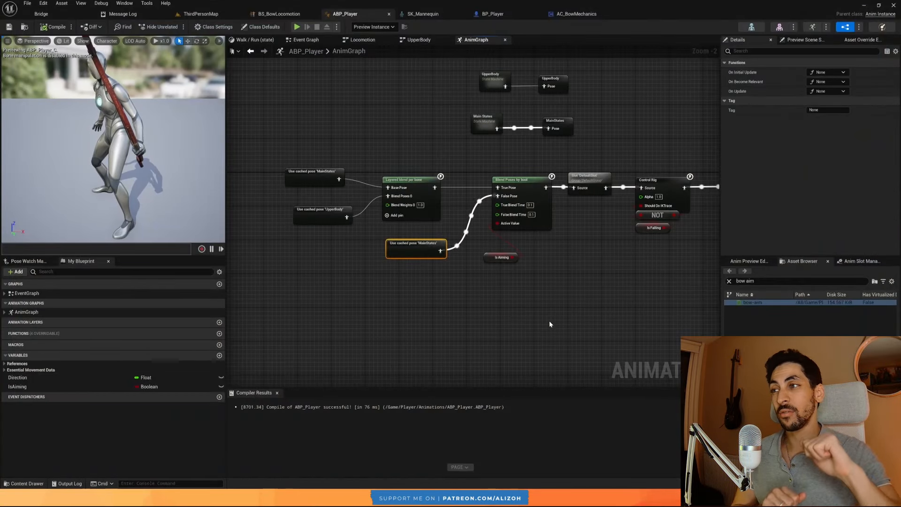
# Open the bow-idle animation from the Bow folder's Animations subfolder to examine the bow at rest.
pyautogui.click(527, 304)
pyautogui.hotkey('ctrl', 'space')
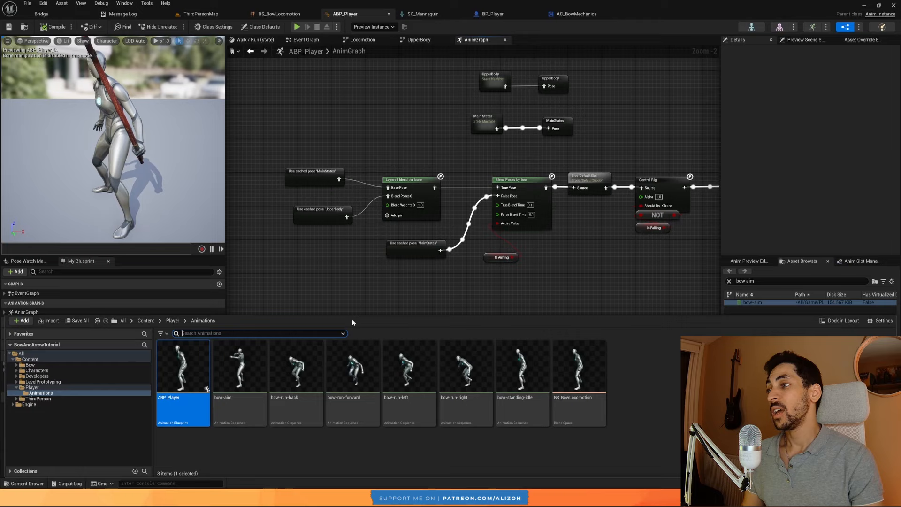
pyautogui.click(146, 321)
pyautogui.doubleClick(183, 370)
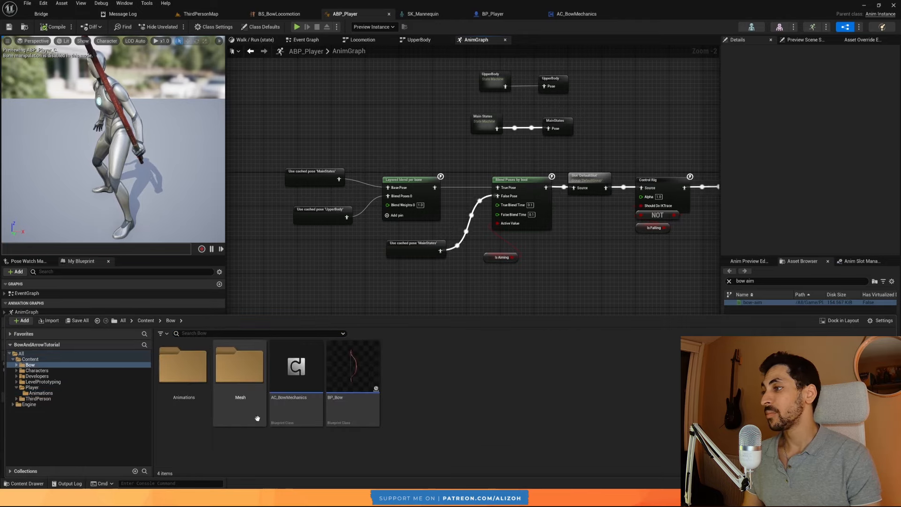
pyautogui.doubleClick(189, 372)
pyautogui.doubleClick(240, 375)
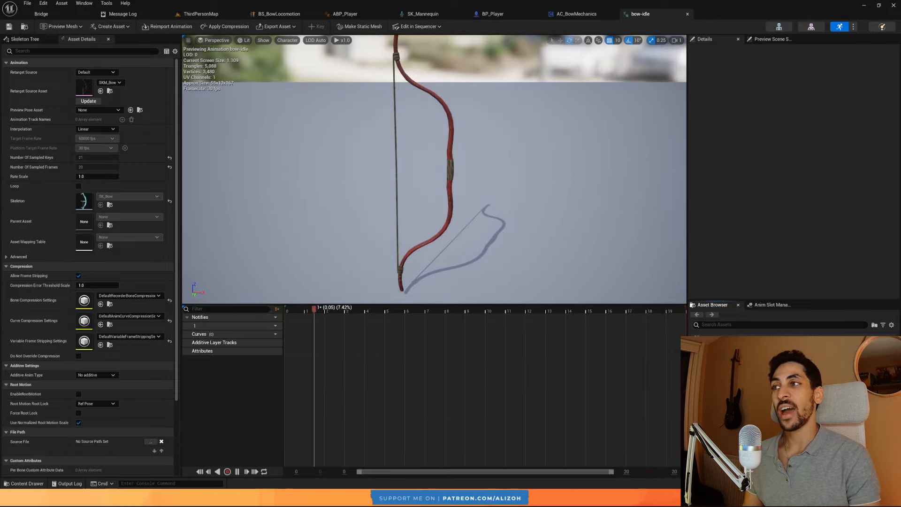
# Open the bow-draw-half animation, and scrub through and play it to examine how the string is drawn.
pyautogui.doubleClick(718, 345)
pyautogui.moveTo(434, 319); pyautogui.dragTo(378, 326)
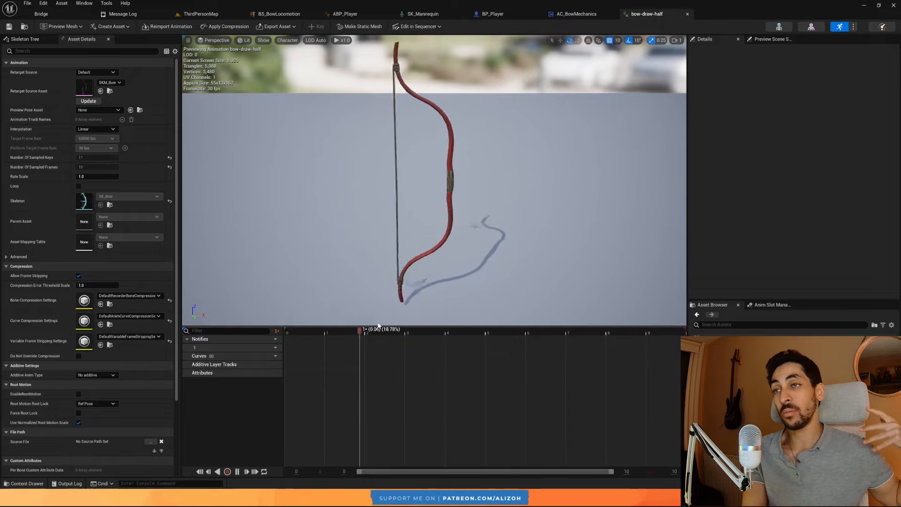
pyautogui.moveTo(294, 327)
pyautogui.mouseDown()
pyautogui.moveTo(287, 339)
pyautogui.moveTo(293, 331)
pyautogui.mouseUp()
pyautogui.press('space')
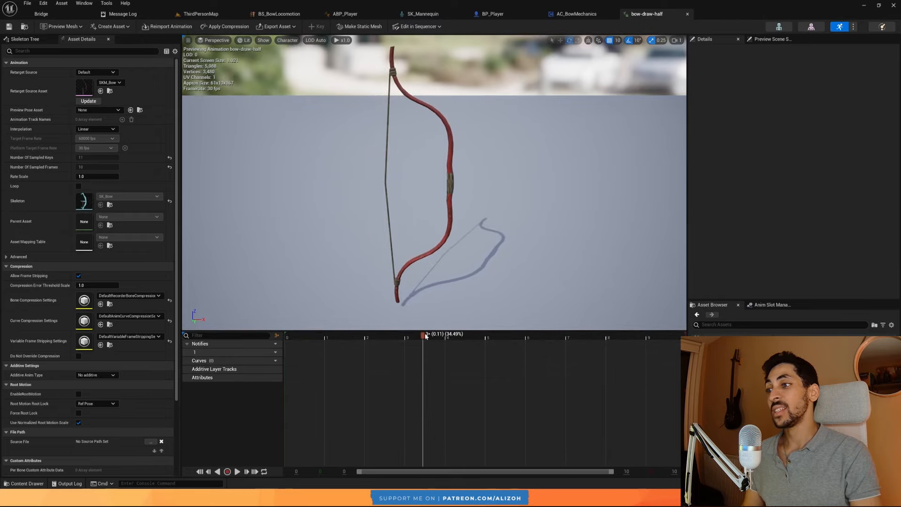
pyautogui.moveTo(423, 336)
pyautogui.mouseDown()
pyautogui.moveTo(319, 329)
pyautogui.moveTo(654, 316)
pyautogui.moveTo(629, 334)
pyautogui.moveTo(305, 334)
pyautogui.moveTo(585, 335)
pyautogui.moveTo(219, 344)
pyautogui.mouseUp()
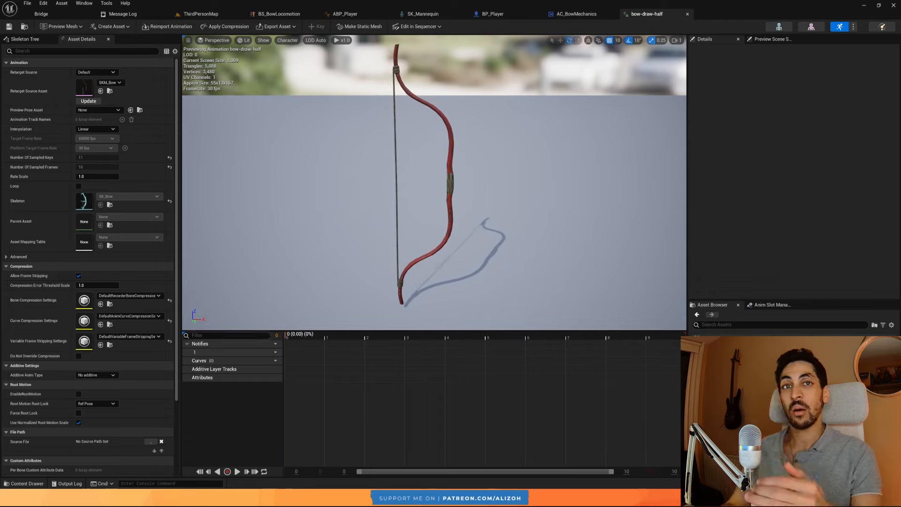
pyautogui.press('space')
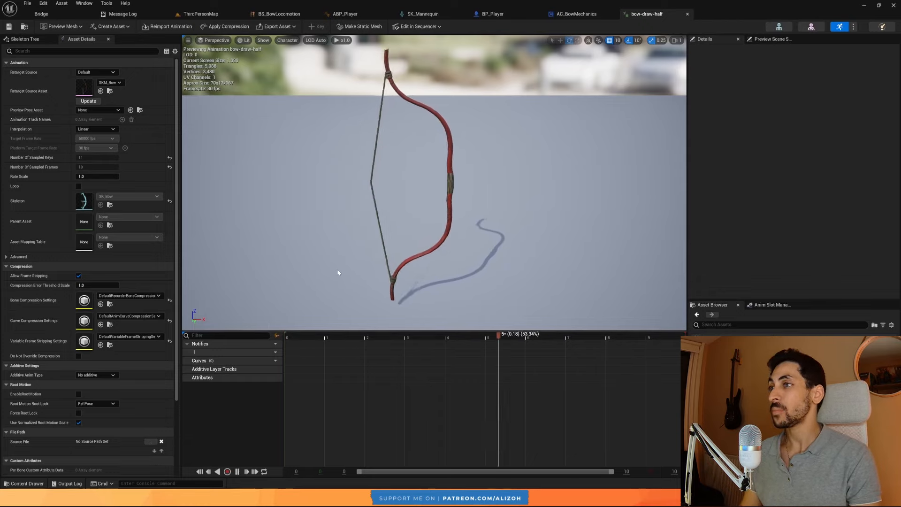
pyautogui.press('space')
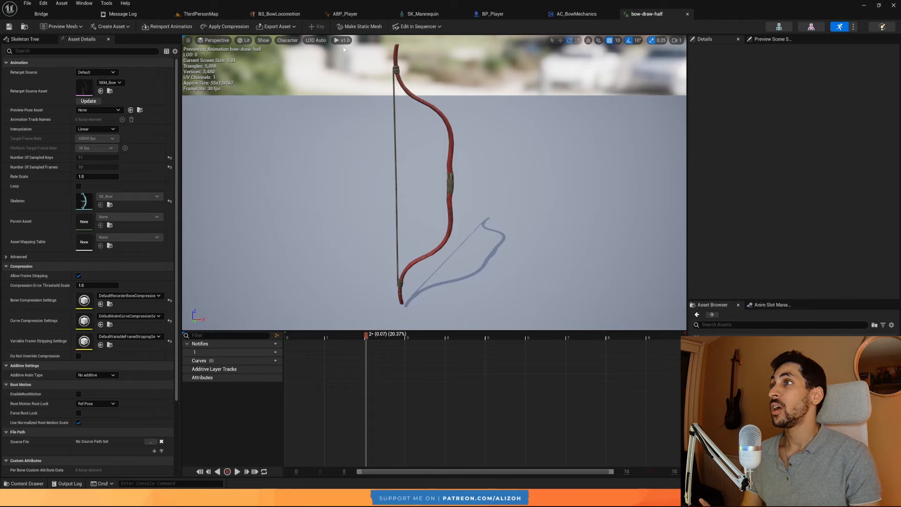
# Open the BP_Bow blueprint from the Bow folder on its Event Graph.
pyautogui.hotkey('ctrl', 'space')
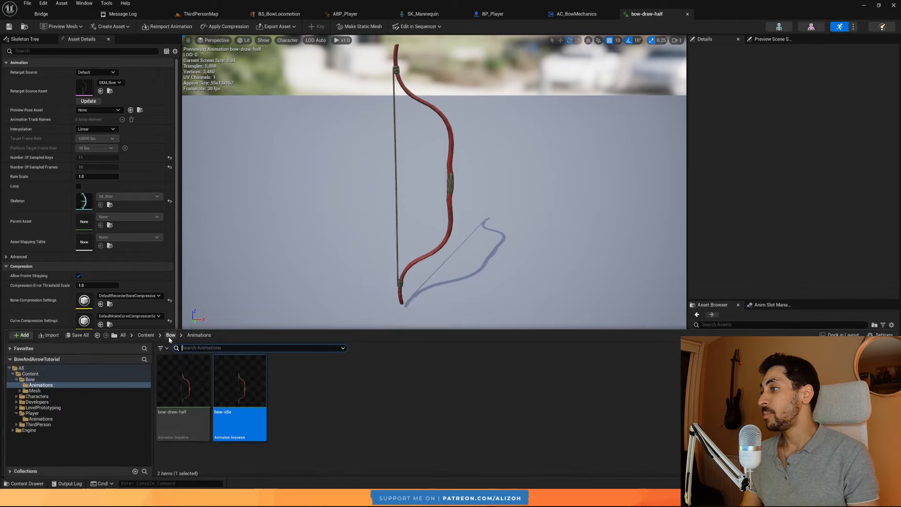
pyautogui.click(170, 335)
pyautogui.doubleClick(366, 398)
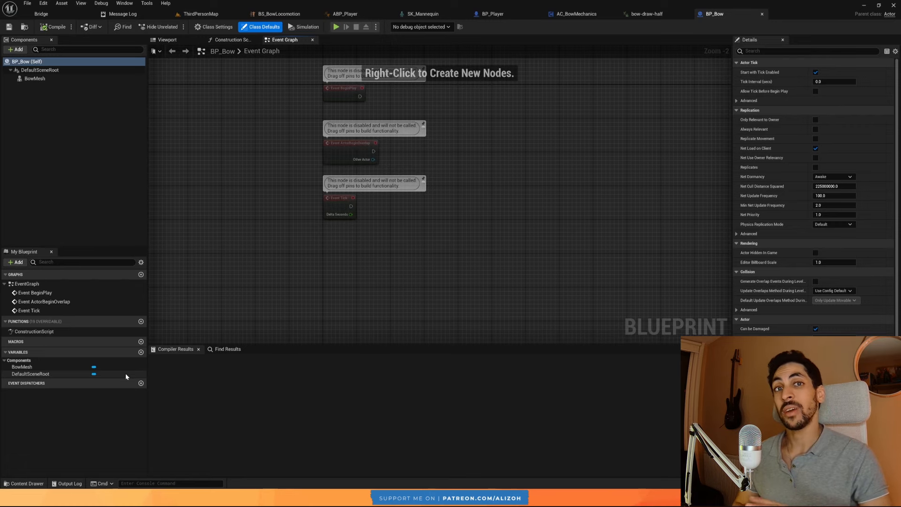
pyautogui.scroll(1, 312, 301)
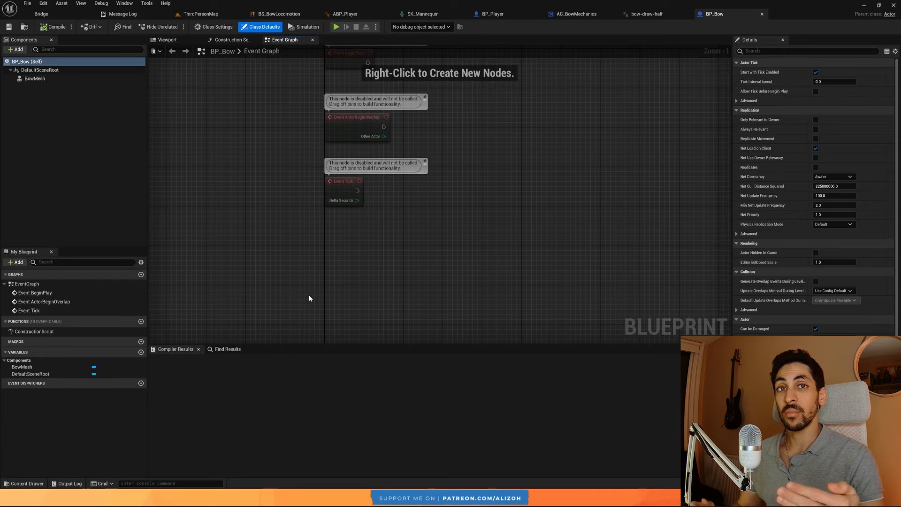
pyautogui.moveTo(309, 298); pyautogui.dragTo(340, 307, button='right')
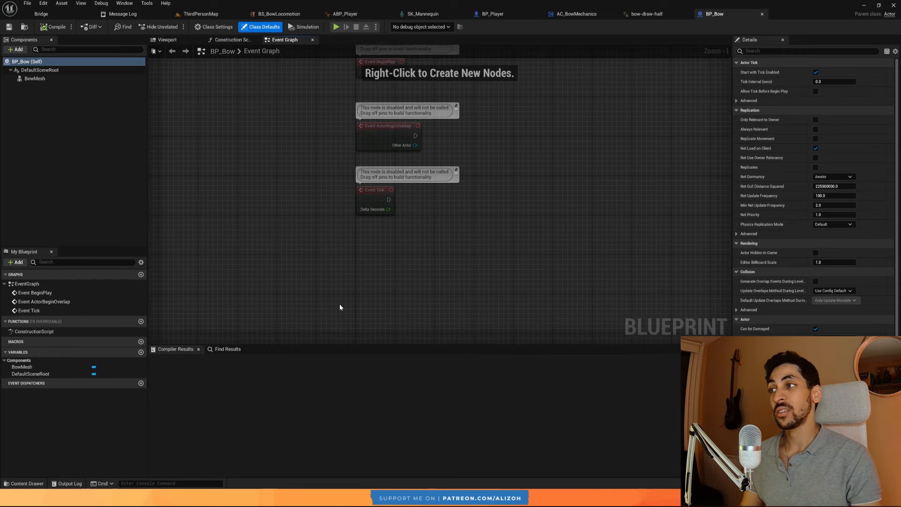
# Create an Enumeration asset named E_BowState in the Bow folder.
pyautogui.hotkey('ctrl', 'space')
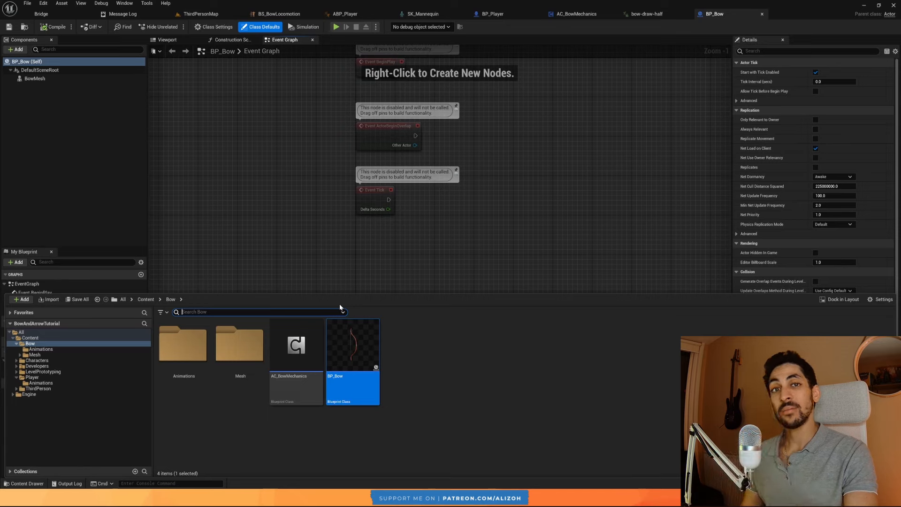
pyautogui.rightClick(427, 392)
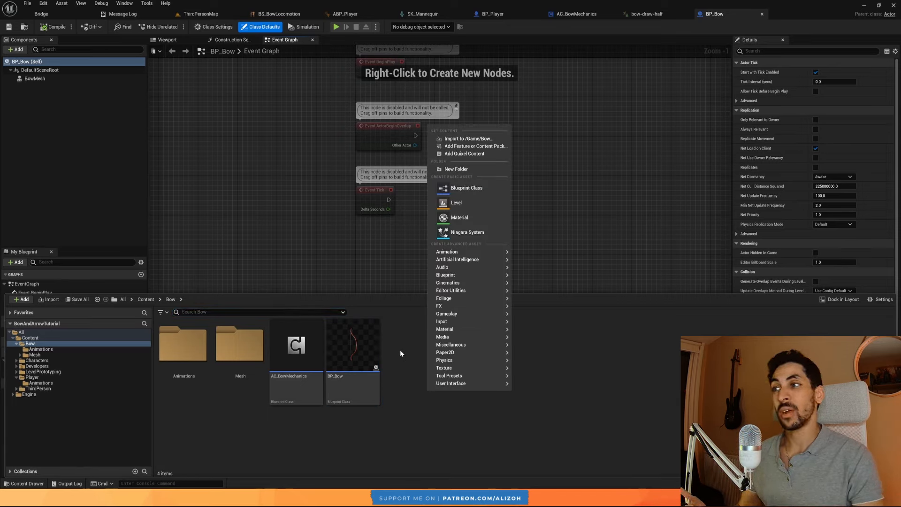
pyautogui.write('snum')
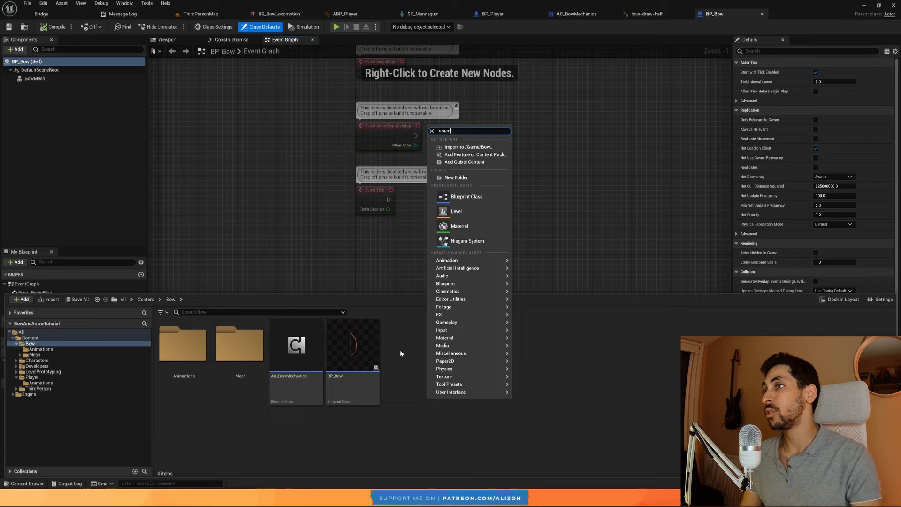
pyautogui.press('BackSpace')
pyautogui.press('BackSpace')
pyautogui.press('BackSpace')
pyautogui.press('BackSpace')
pyautogui.write('enum')
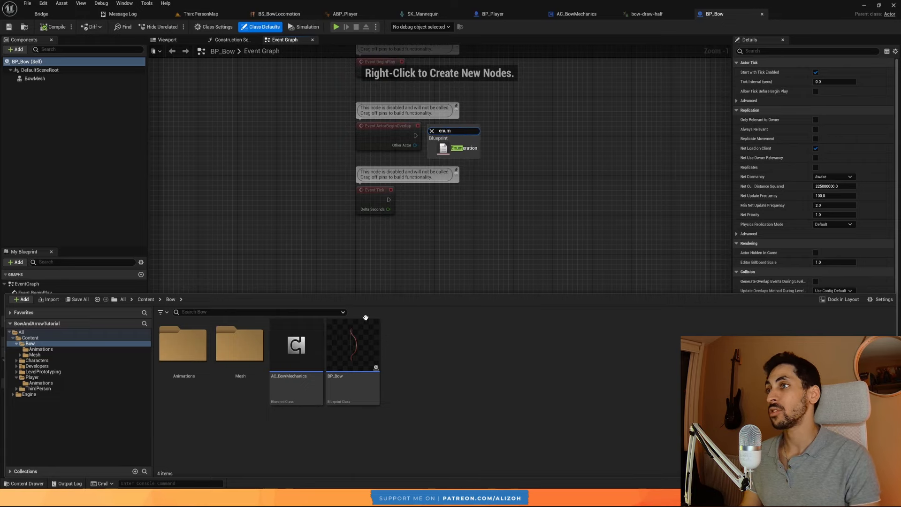
pyautogui.click(475, 151)
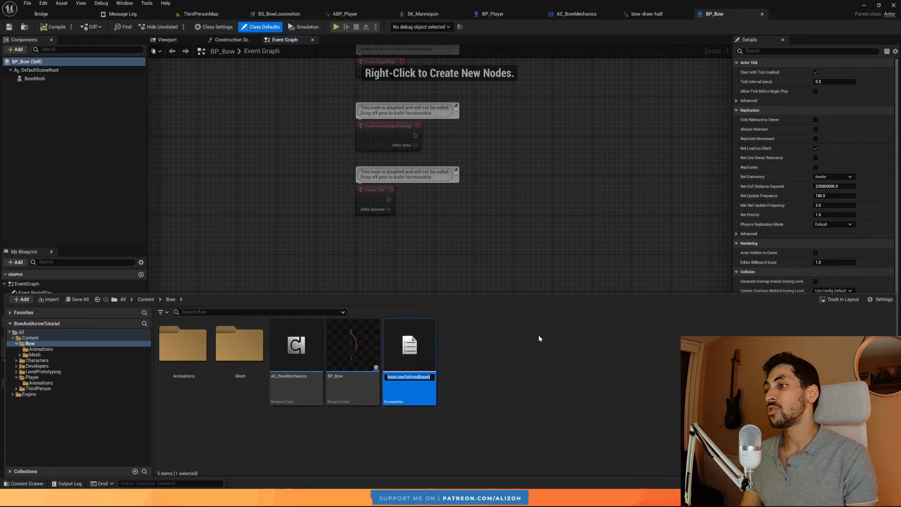
pyautogui.write('E_BowState')
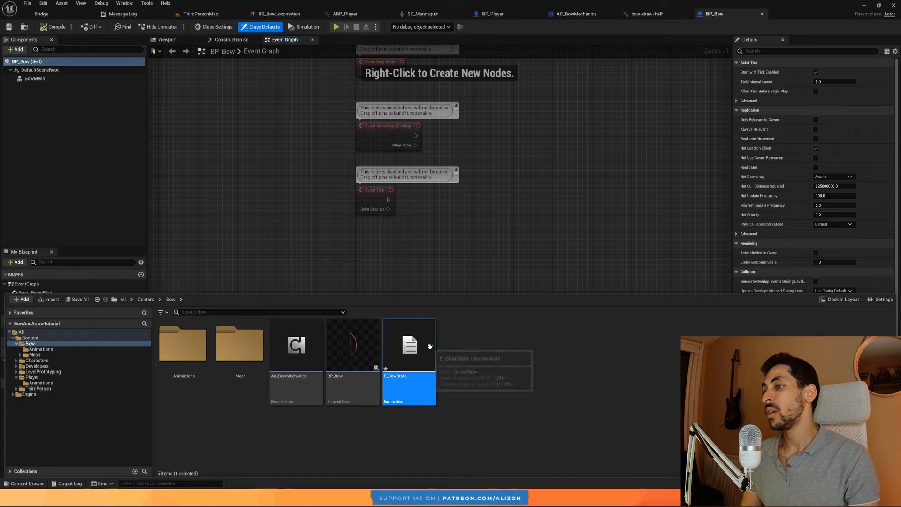
# Open E_BowState, add three enumerators and set the first one's display name to None.
pyautogui.doubleClick(411, 351)
pyautogui.click(94, 37)
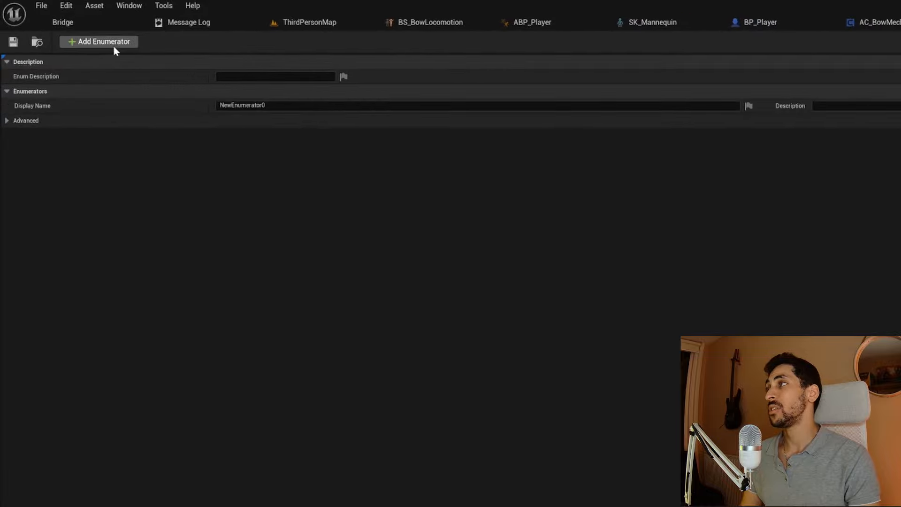
pyautogui.click(92, 38)
pyautogui.click(92, 38)
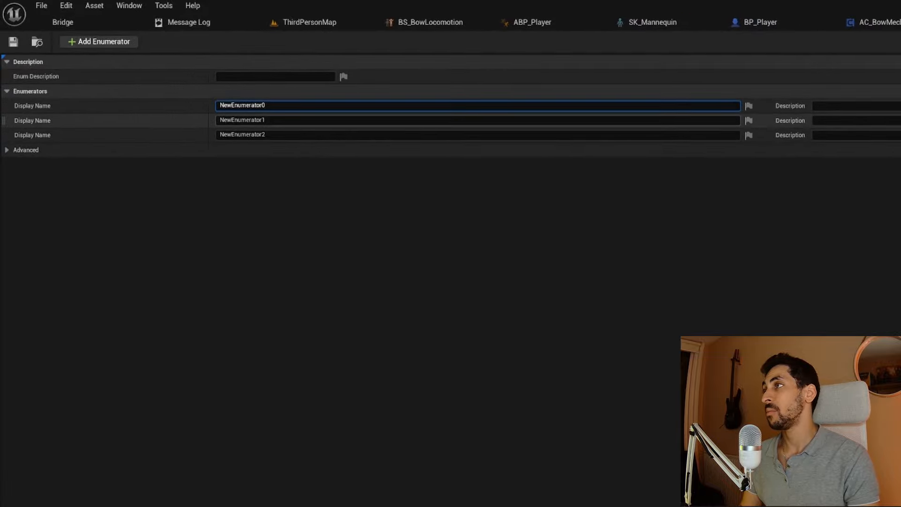
pyautogui.hotkey('ctrl', 'a')
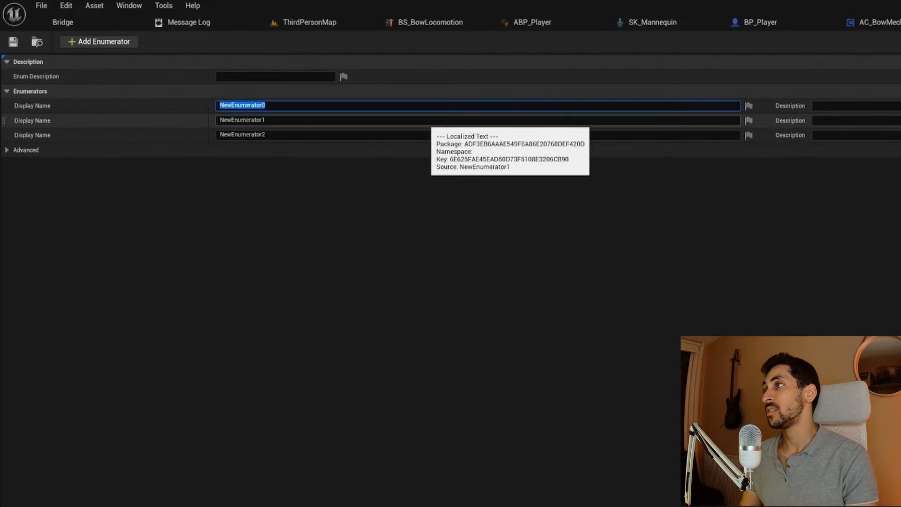
pyautogui.write('None')
pyautogui.press('Return')
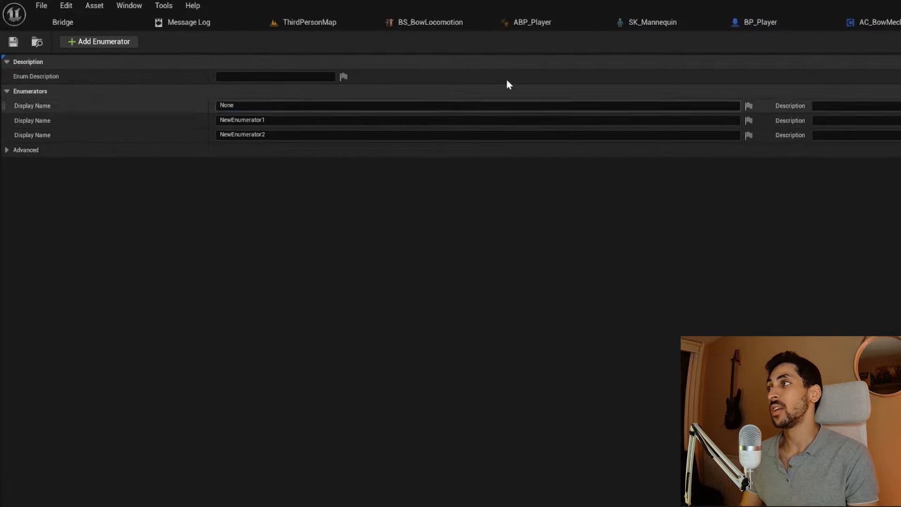
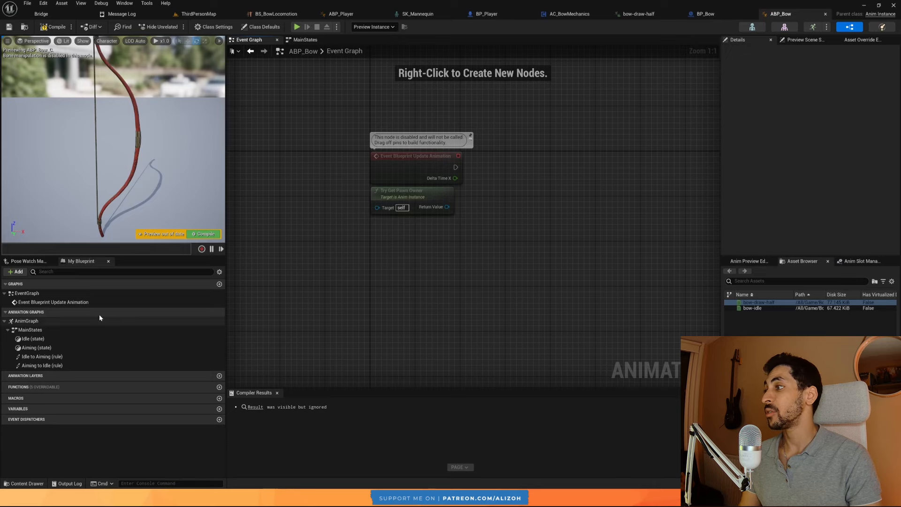
# Add an Event Blueprint Initialize Animation node to ABP_Bow's Event Graph, placed above the update event.
pyautogui.rightClick(432, 253)
pyautogui.write('even ini')
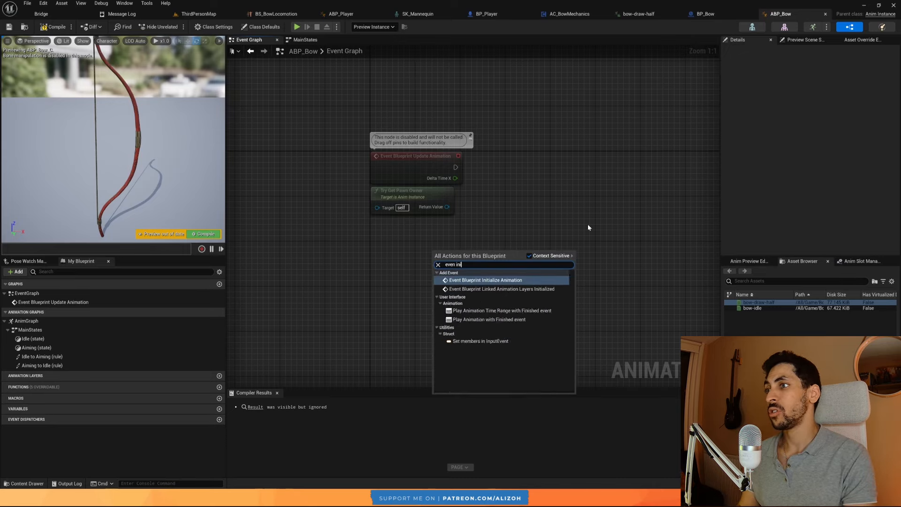
pyautogui.write('ti')
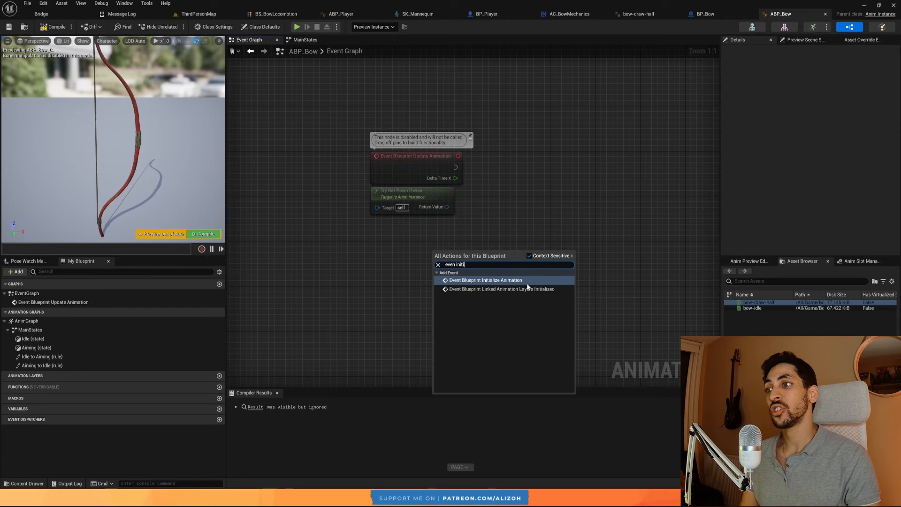
pyautogui.click(486, 280)
pyautogui.moveTo(491, 262); pyautogui.dragTo(418, 88)
pyautogui.moveTo(437, 126); pyautogui.dragTo(446, 251, button='right')
pyautogui.moveTo(446, 195); pyautogui.dragTo(452, 140)
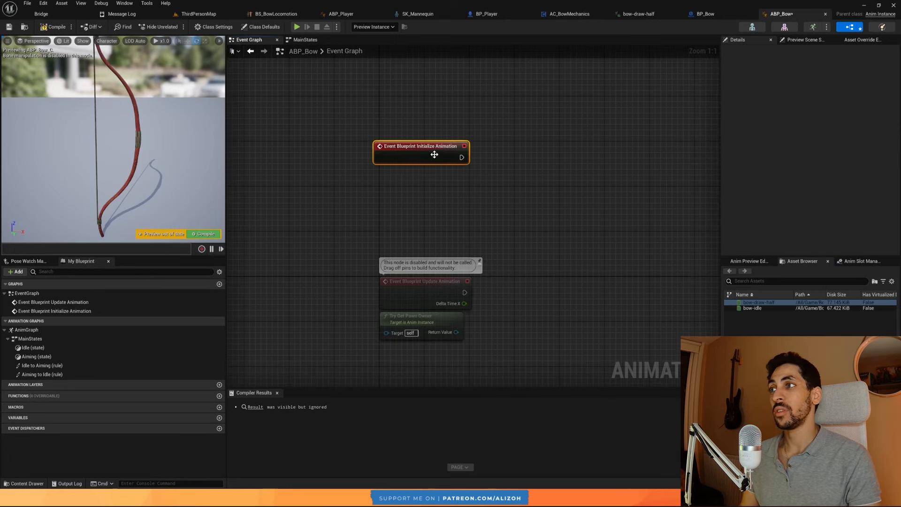
# Add a Get Owning Actor node below the initialize animation event.
pyautogui.moveTo(434, 182); pyautogui.dragTo(410, 185, button='right')
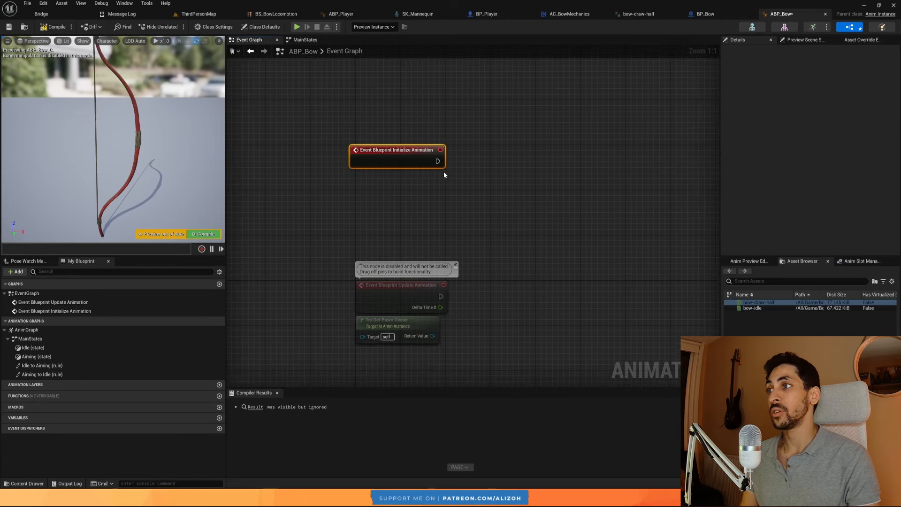
pyautogui.rightClick(403, 177)
pyautogui.write('get owin')
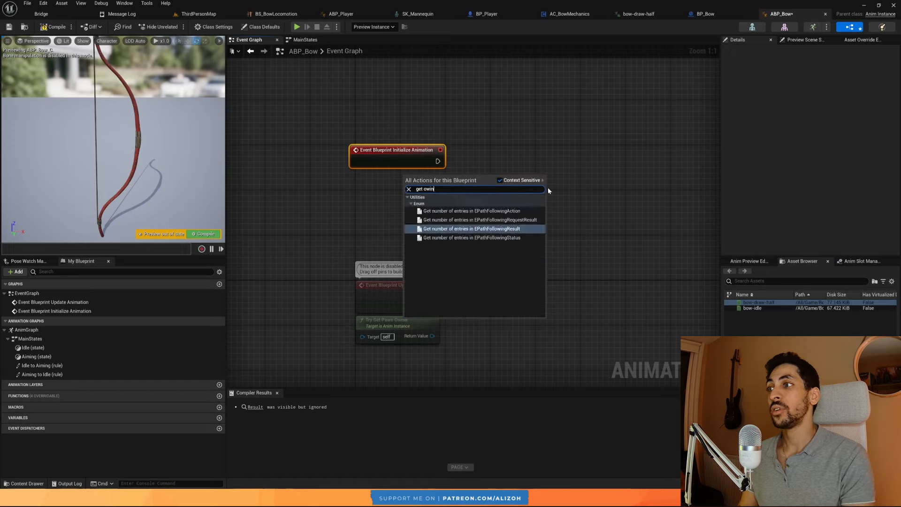
pyautogui.press('Return')
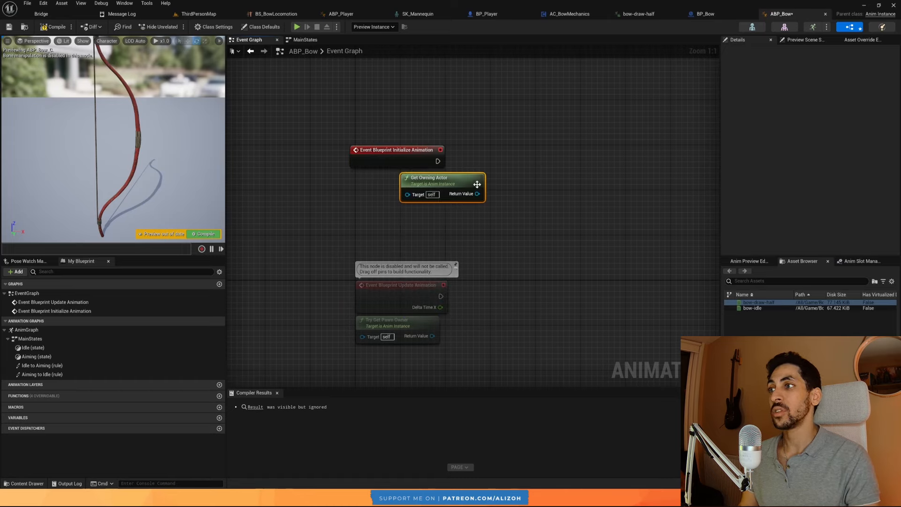
# Cast the owning actor to BP_Bow, executed from the initialize animation event, and align the cast node with the event.
pyautogui.moveTo(477, 184); pyautogui.dragTo(488, 167)
pyautogui.write('cas')
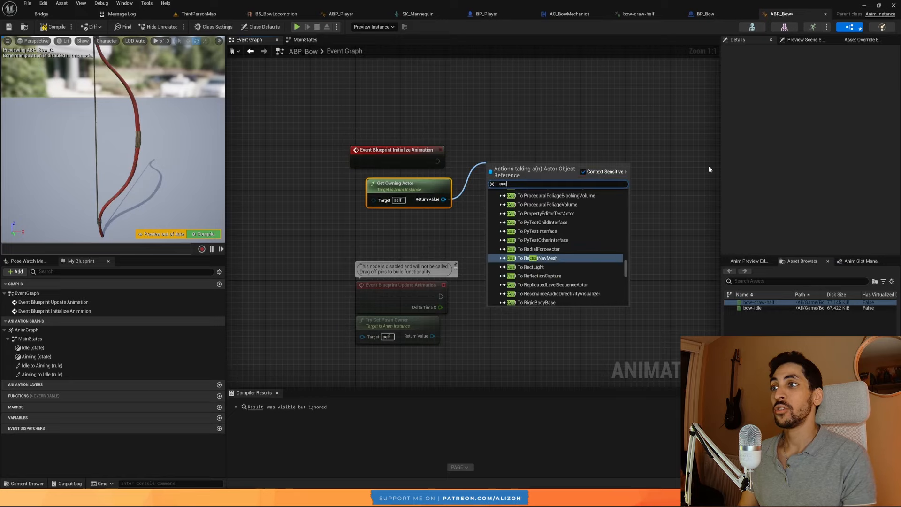
pyautogui.write('t to bp')
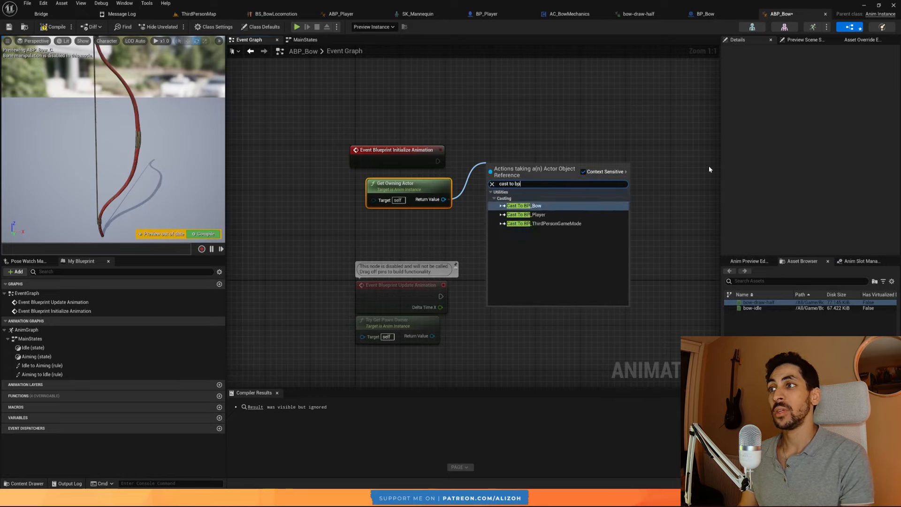
pyautogui.write('_bow')
pyautogui.press('Return')
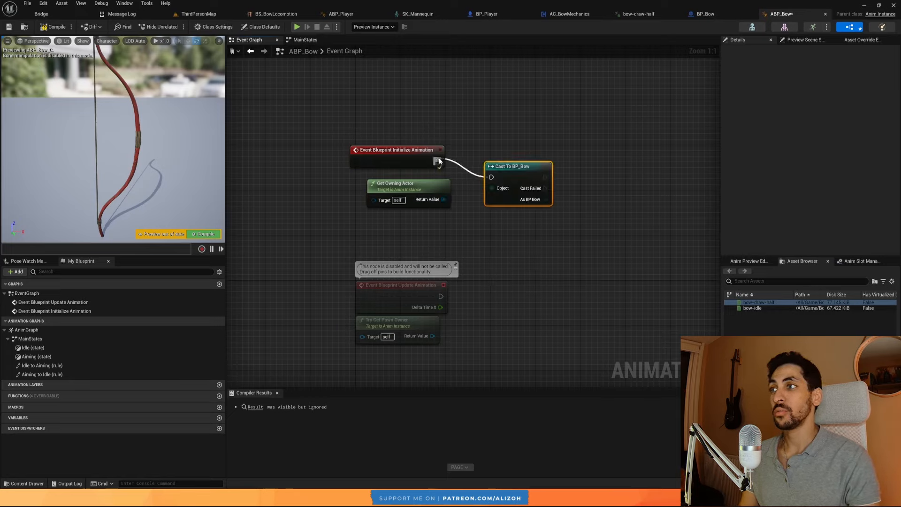
pyautogui.moveTo(506, 169); pyautogui.dragTo(488, 152)
pyautogui.moveTo(408, 130); pyautogui.dragTo(524, 157)
pyautogui.press('q')
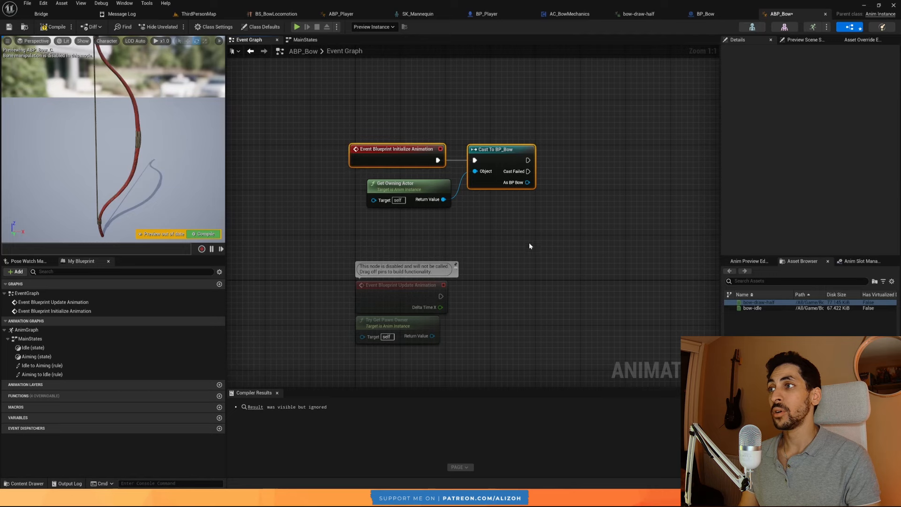
# Promote the cast's As BP Bow output to a variable named BowRef and place its Set node beside the cast.
pyautogui.moveTo(544, 207); pyautogui.dragTo(495, 209, button='right')
pyautogui.moveTo(476, 187); pyautogui.dragTo(518, 167)
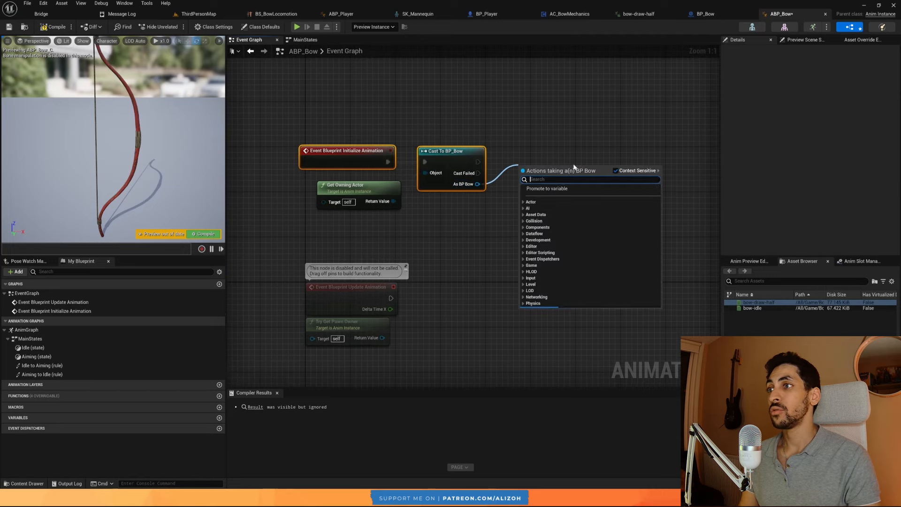
pyautogui.moveTo(502, 171); pyautogui.dragTo(489, 166, button='right')
pyautogui.moveTo(465, 180); pyautogui.dragTo(501, 156)
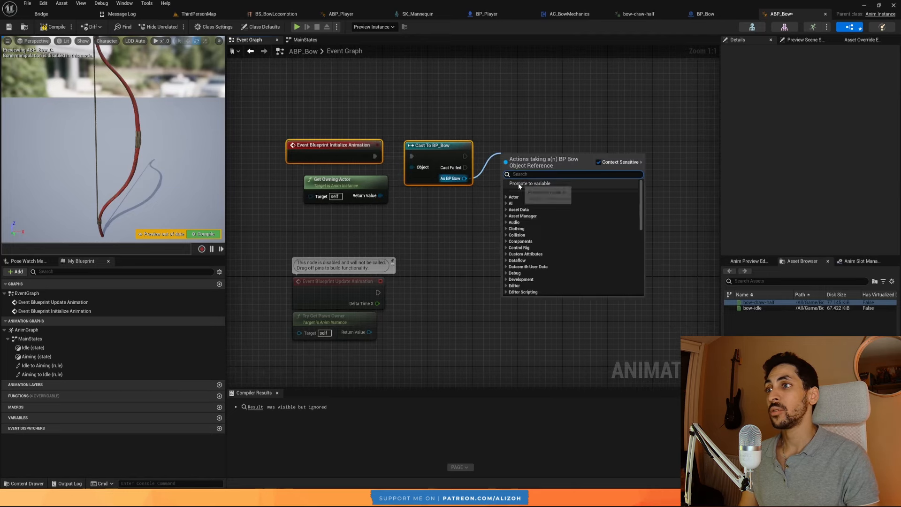
pyautogui.click(526, 194)
pyautogui.write('BowRef')
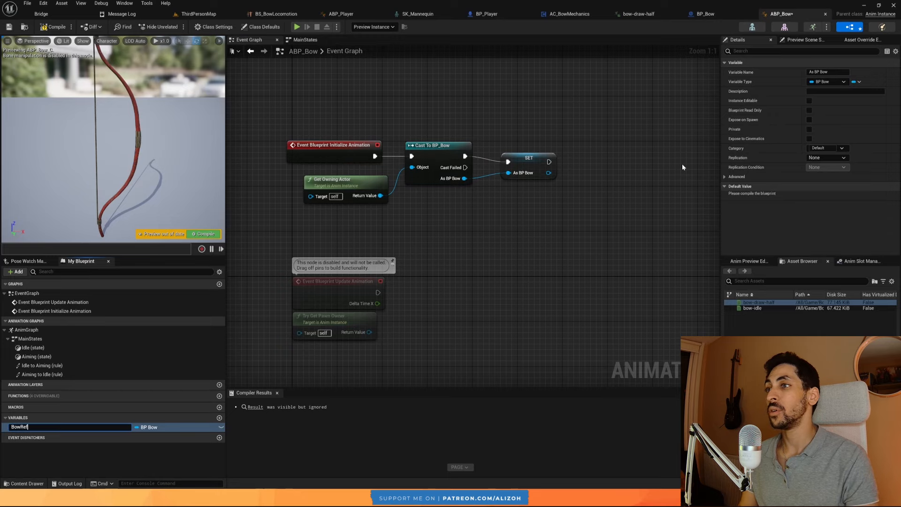
pyautogui.press('Return')
pyautogui.moveTo(531, 158); pyautogui.dragTo(517, 152)
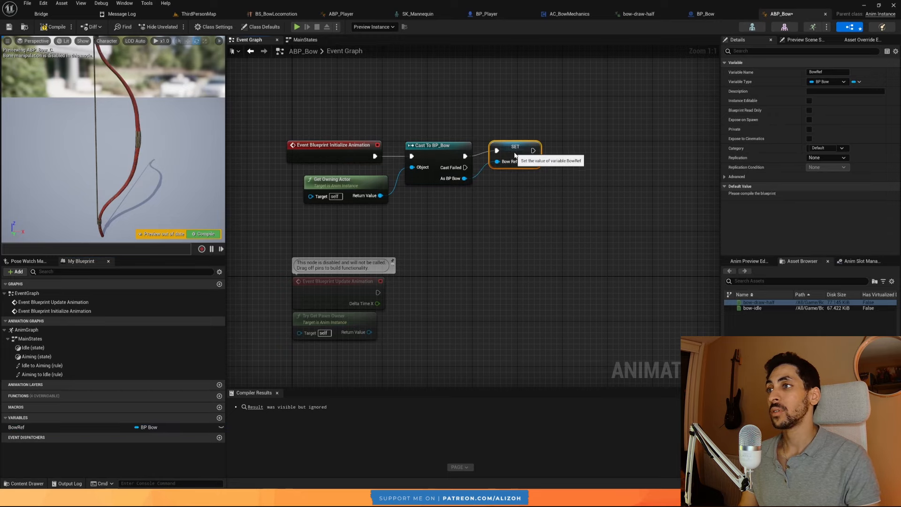
# Place a BowRef getter near the update animation event and read the Bow State variable from it.
pyautogui.moveTo(412, 252); pyautogui.dragTo(424, 220, button='right')
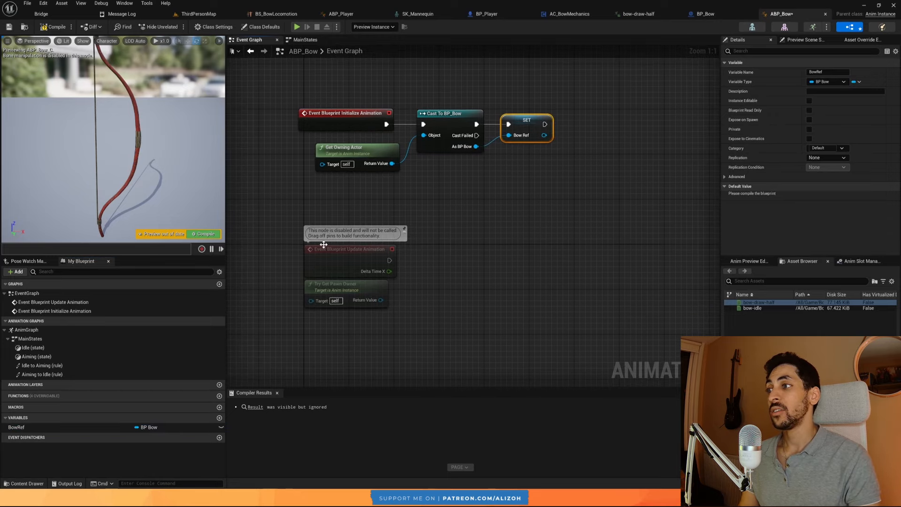
pyautogui.keyDown('ctrl'); pyautogui.moveTo(19, 427); pyautogui.dragTo(433, 248); pyautogui.keyUp('ctrl')
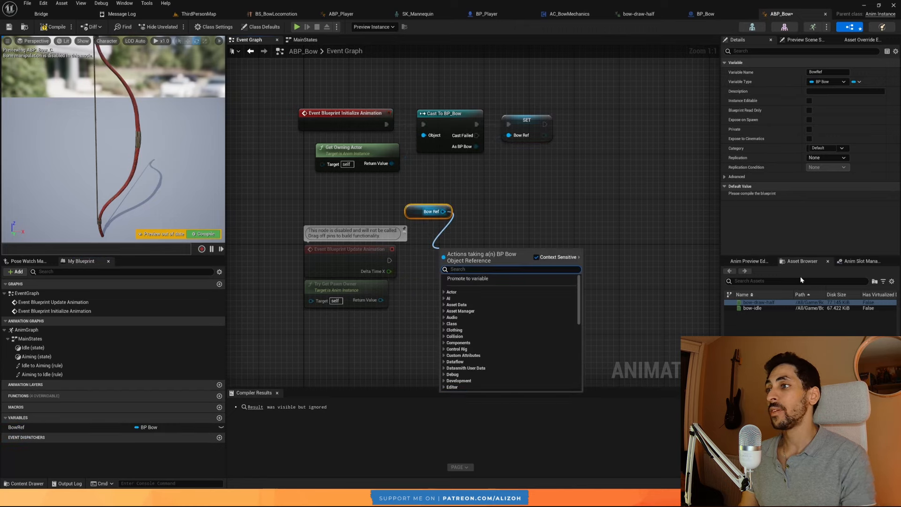
pyautogui.write('drawsta')
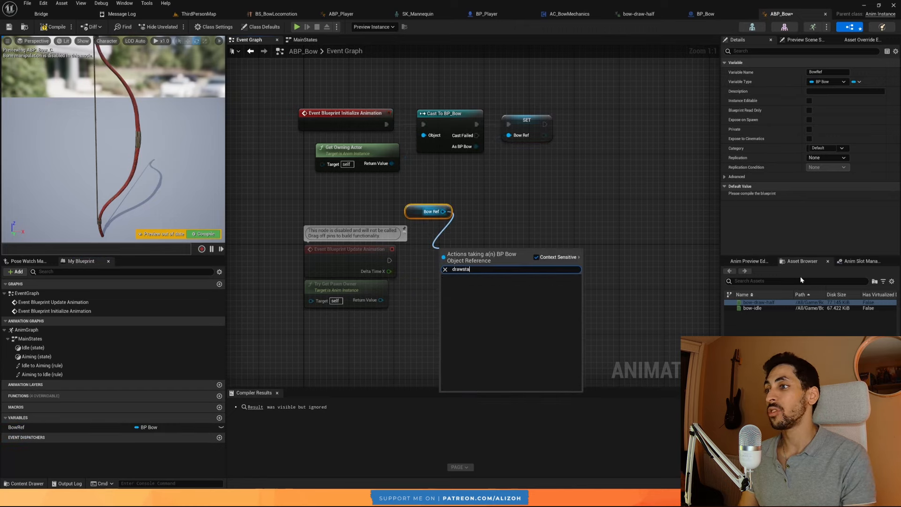
pyautogui.write('bowstate')
pyautogui.press('Return')
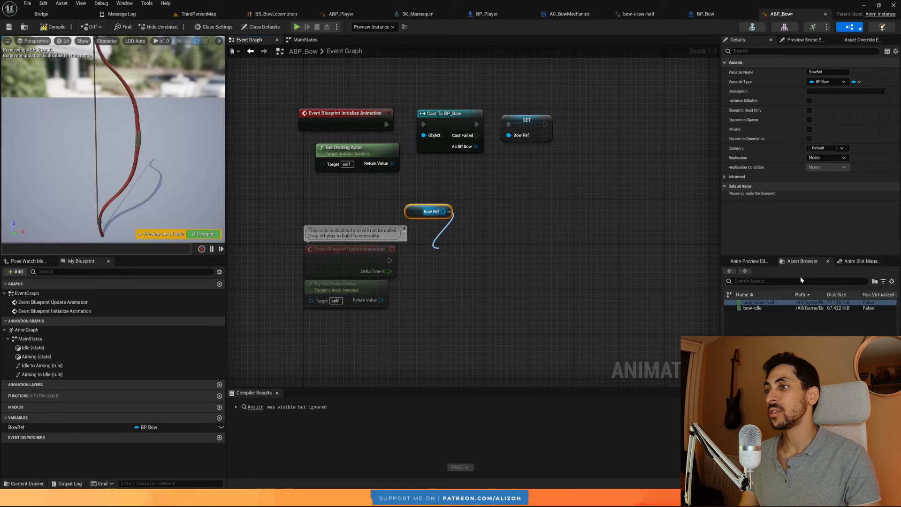
# Promote the retrieved Bow State value to an ABP_Bow variable named BowState.
pyautogui.rightClick(501, 255)
pyautogui.click(533, 264)
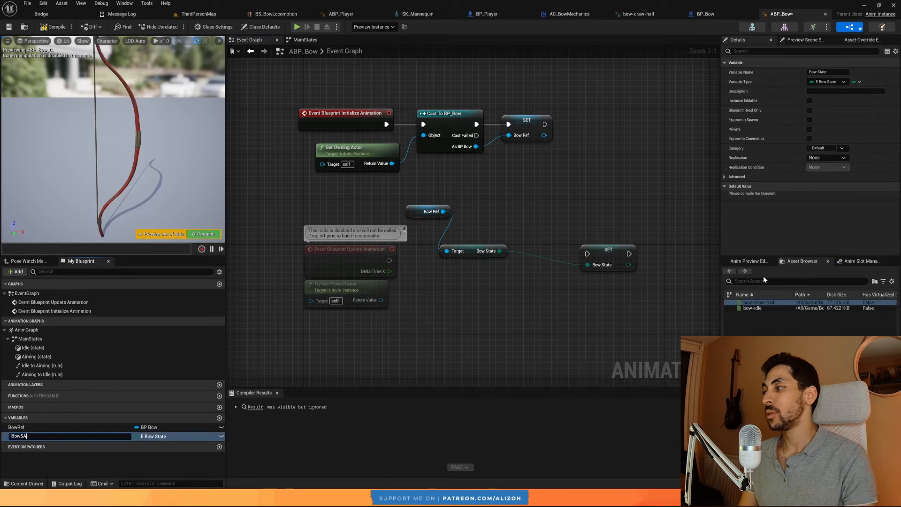
pyautogui.write('BowState')
pyautogui.press('Return')
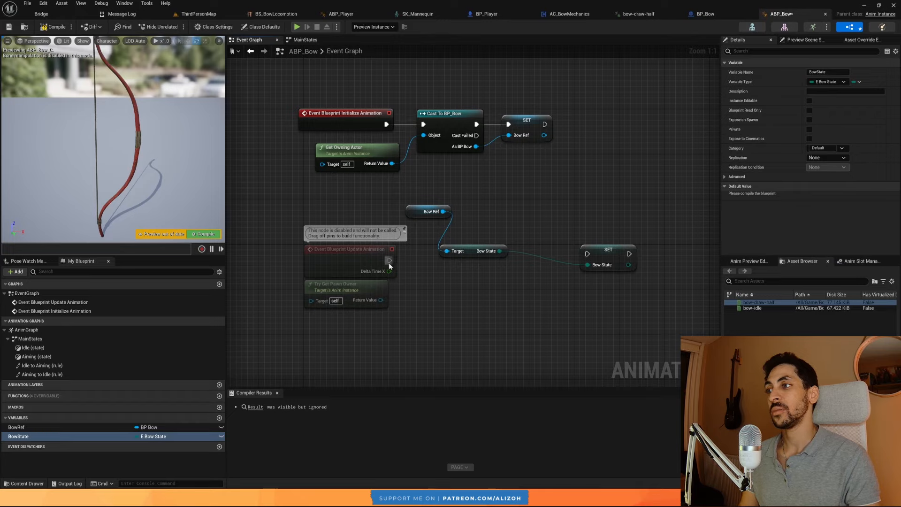
# Run the Bow State Set node from Event Blueprint Update Animation and arrange the getter nodes below the execution wire.
pyautogui.moveTo(389, 260); pyautogui.dragTo(596, 255)
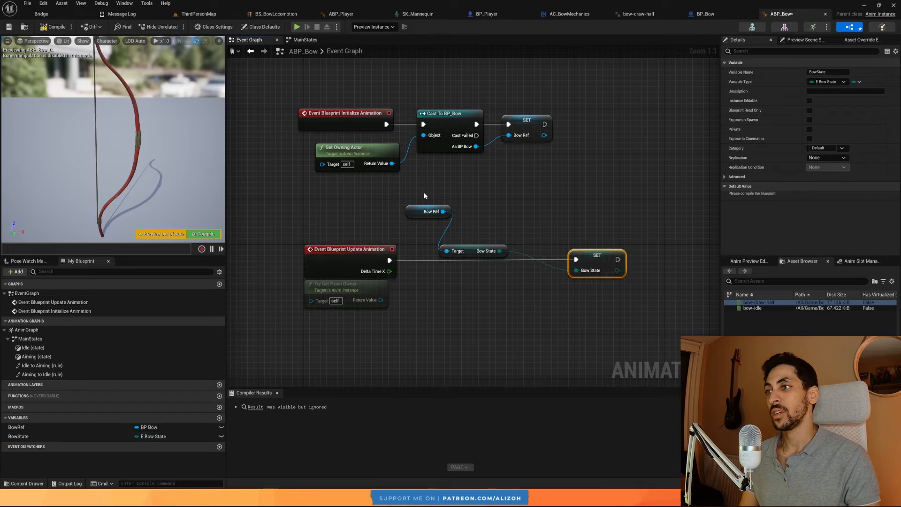
pyautogui.moveTo(422, 205); pyautogui.dragTo(435, 224)
pyautogui.keyDown('shift'); pyautogui.click(460, 255); pyautogui.keyUp('shift')
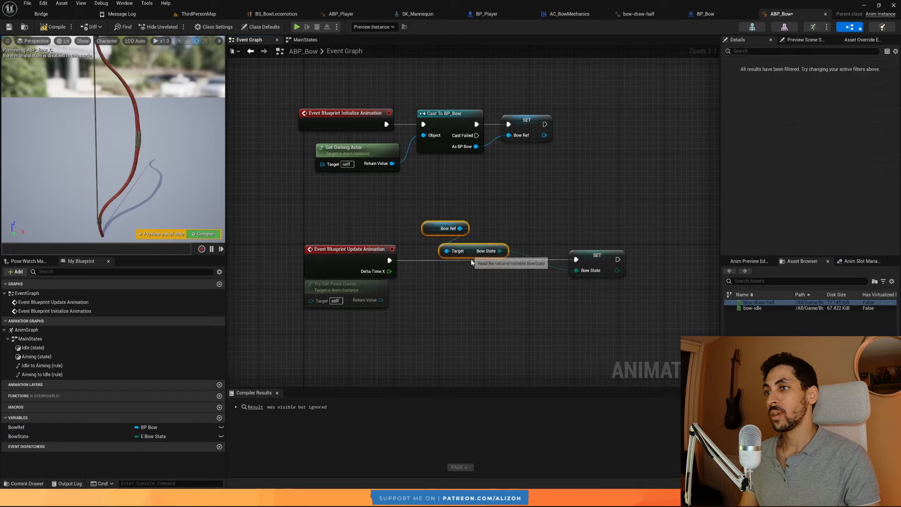
pyautogui.moveTo(470, 253); pyautogui.dragTo(487, 303)
pyautogui.moveTo(356, 221); pyautogui.dragTo(596, 263)
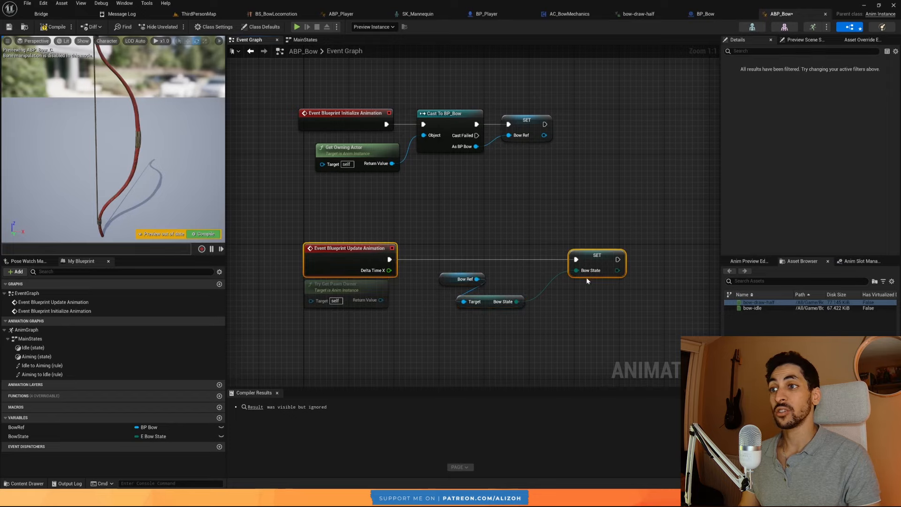
# In the MainStates Idle to Aiming rule, compare Bow State for equality with Aim and connect the result to Can Enter Transition.
pyautogui.click(306, 40)
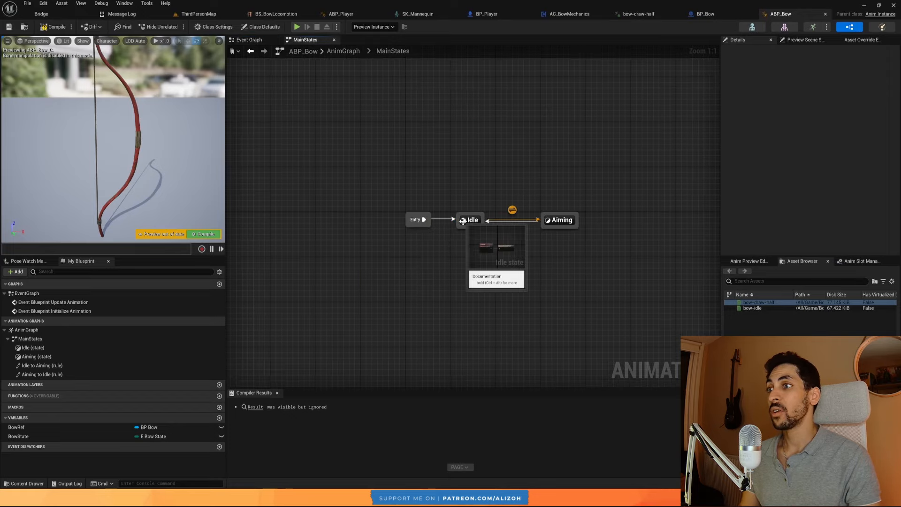
pyautogui.doubleClick(511, 209)
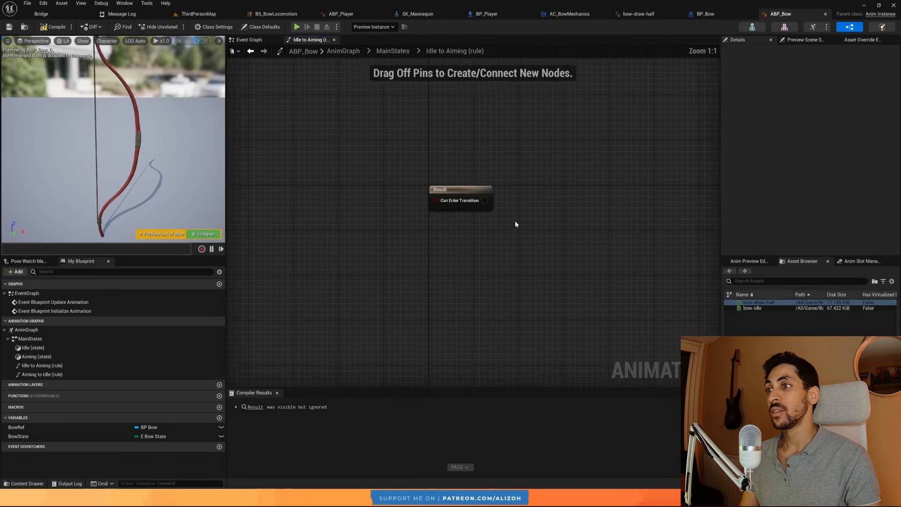
pyautogui.moveTo(34, 432); pyautogui.dragTo(432, 247)
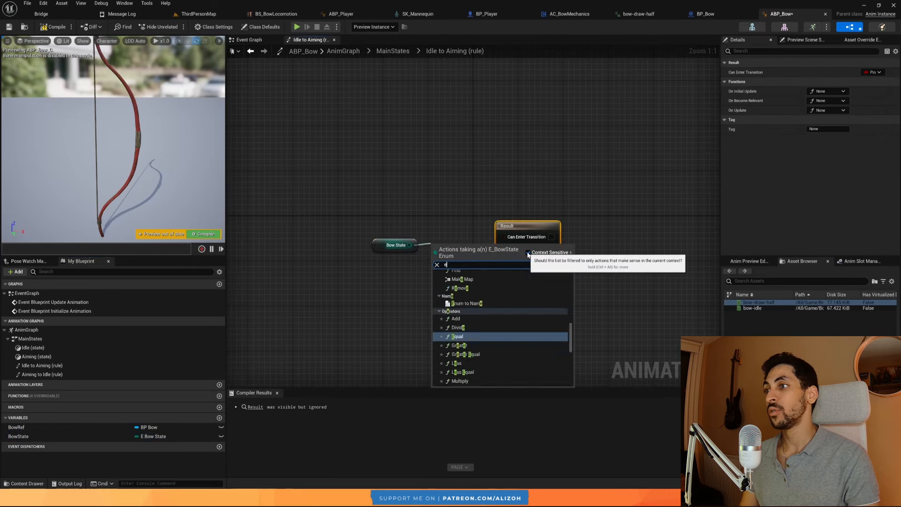
pyautogui.write('eq')
pyautogui.click(481, 287)
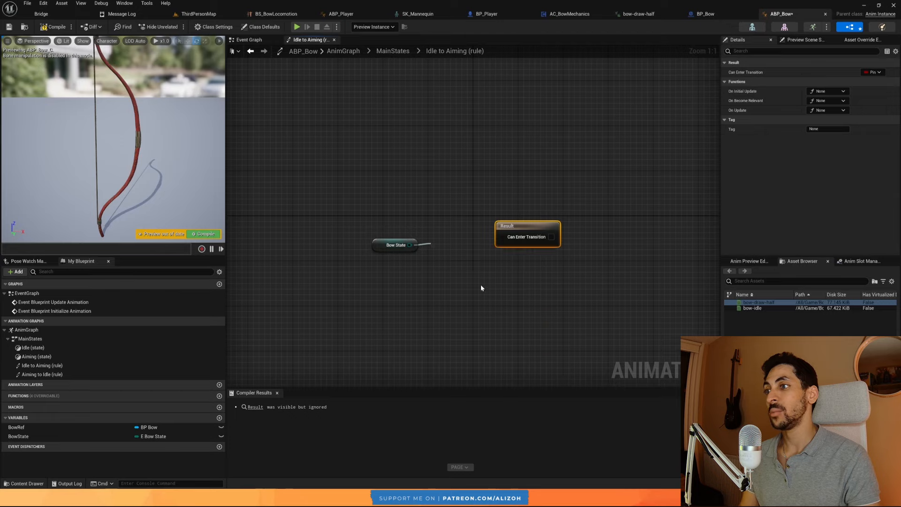
pyautogui.click(461, 259)
pyautogui.click(449, 269)
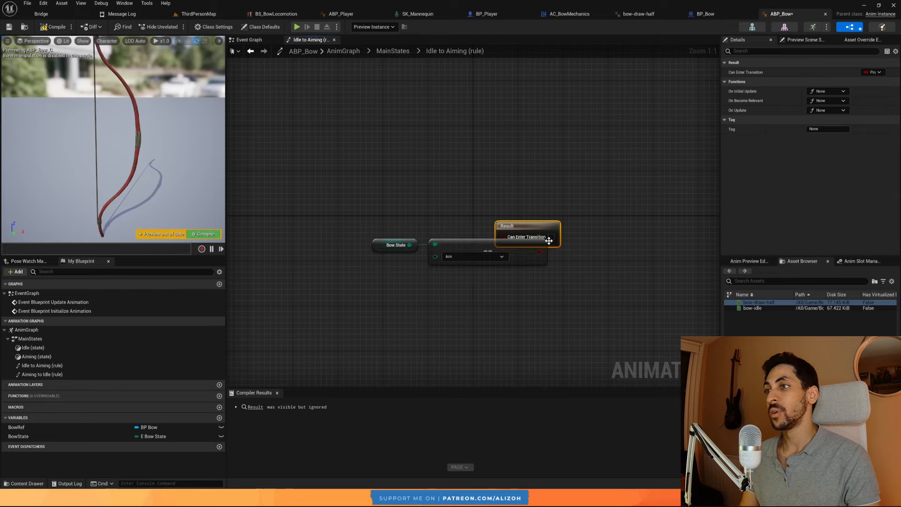
pyautogui.moveTo(548, 241)
pyautogui.mouseDown()
pyautogui.moveTo(620, 257)
pyautogui.moveTo(540, 252)
pyautogui.mouseUp()
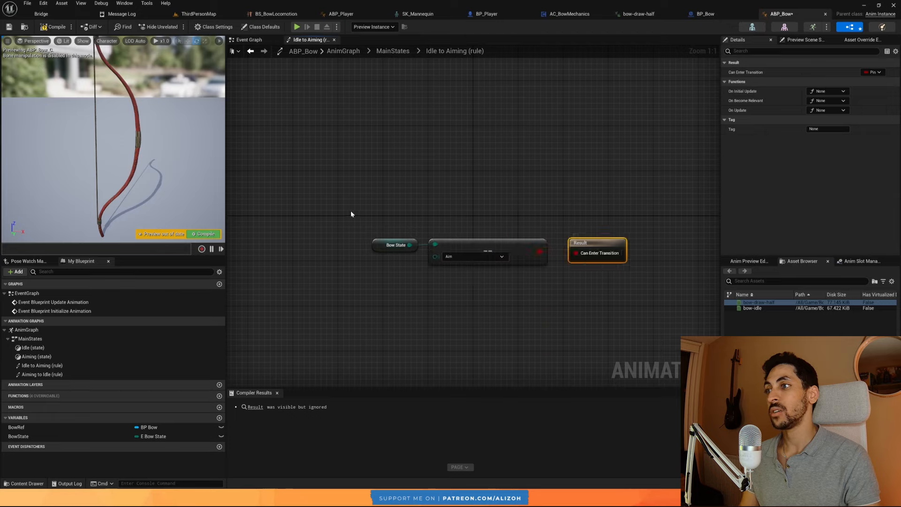
# Copy the Bow State comparison into the Aiming to Idle rule, change it to Idle and connect it to Can Enter Transition.
pyautogui.moveTo(351, 210); pyautogui.dragTo(592, 283)
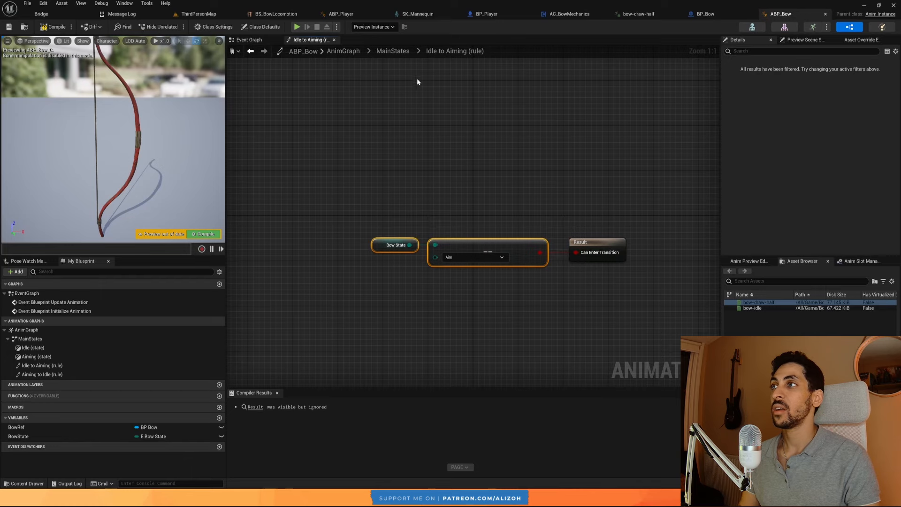
pyautogui.click(384, 54)
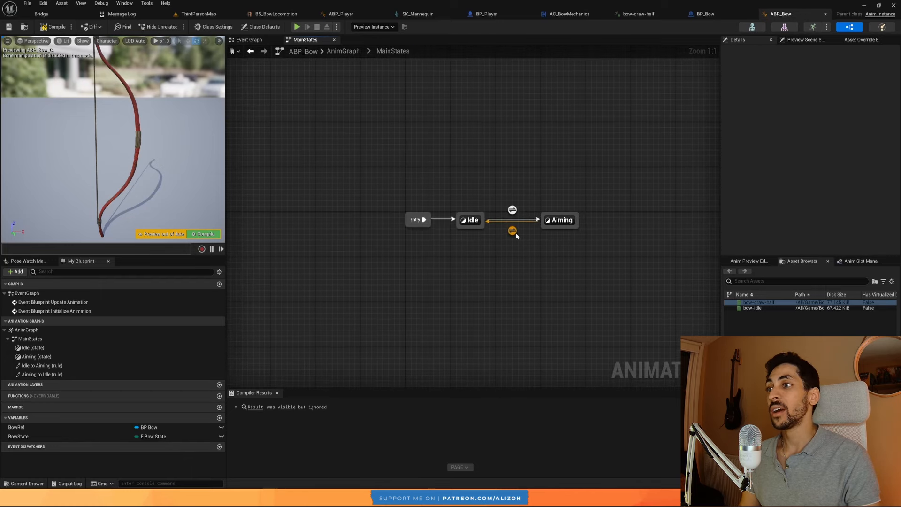
pyautogui.doubleClick(512, 231)
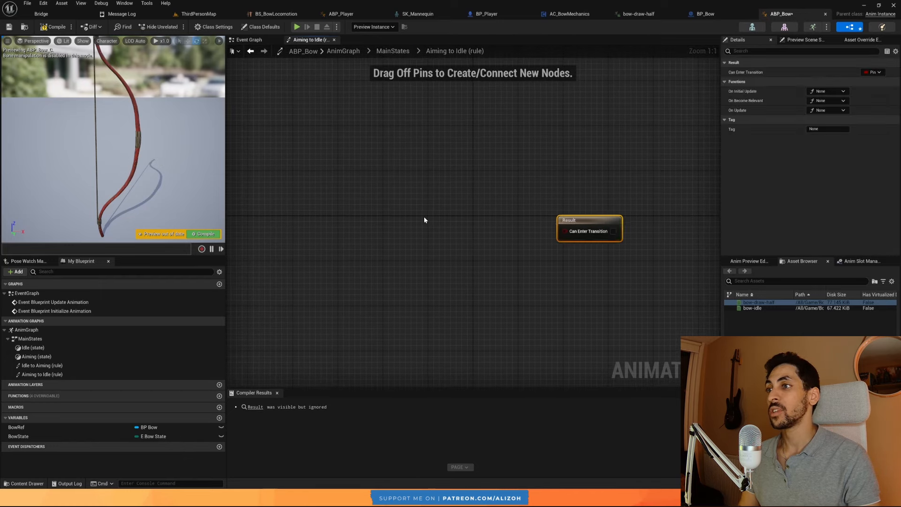
pyautogui.hotkey('ctrl', 'v')
pyautogui.moveTo(498, 223); pyautogui.dragTo(425, 223)
pyautogui.click(439, 234)
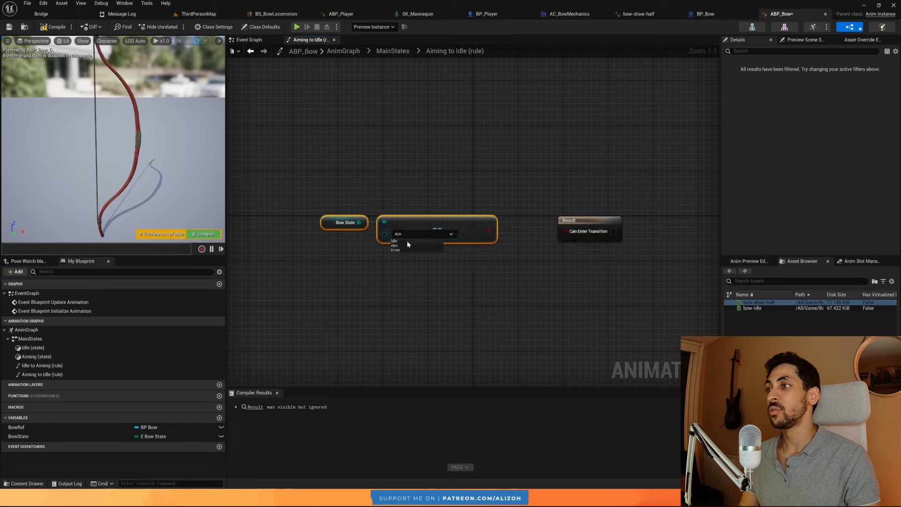
pyautogui.moveTo(489, 229); pyautogui.dragTo(564, 231)
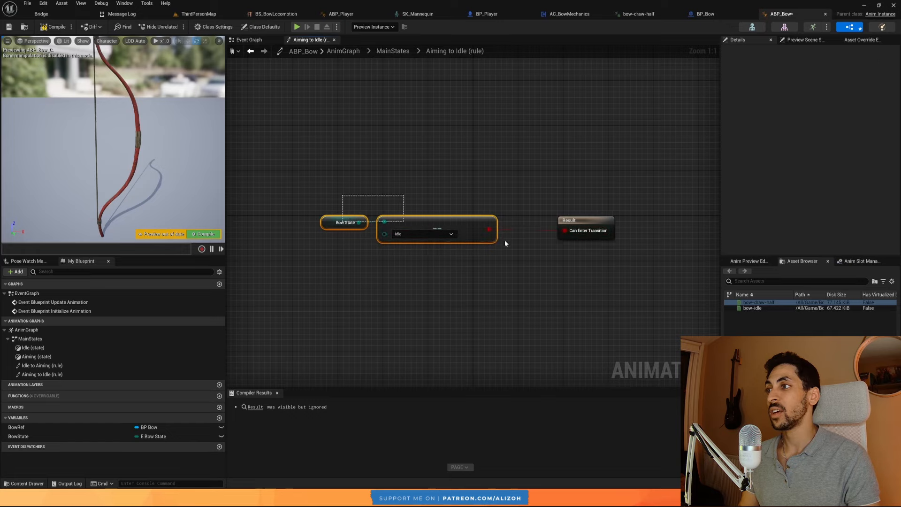
pyautogui.moveTo(335, 194); pyautogui.dragTo(579, 271)
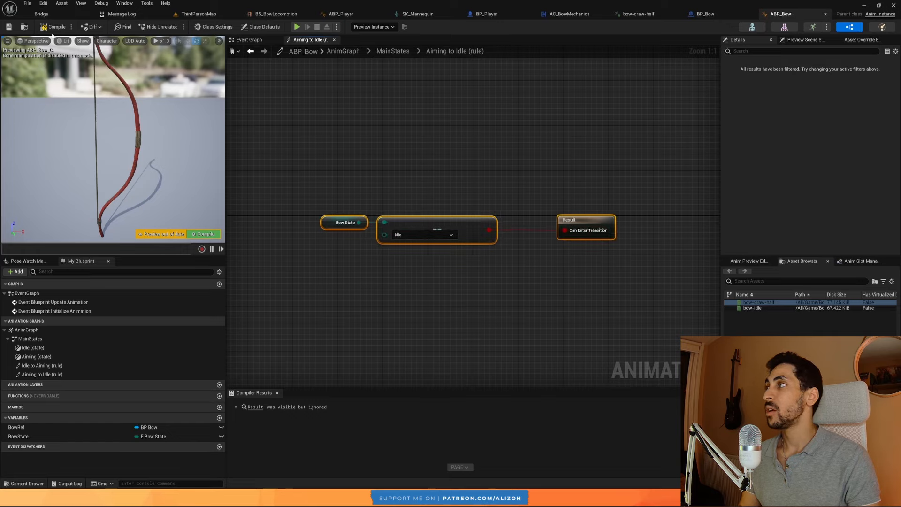
# Compile ABP_Bow, and in BP_Bow set the BowMesh component's Anim Class to ABP_Bow.
pyautogui.click(66, 30)
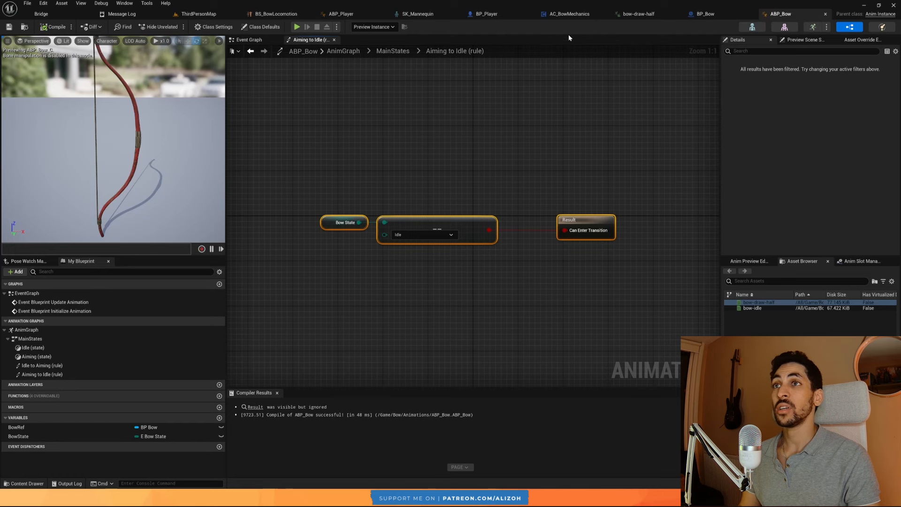
pyautogui.click(712, 13)
pyautogui.click(788, 13)
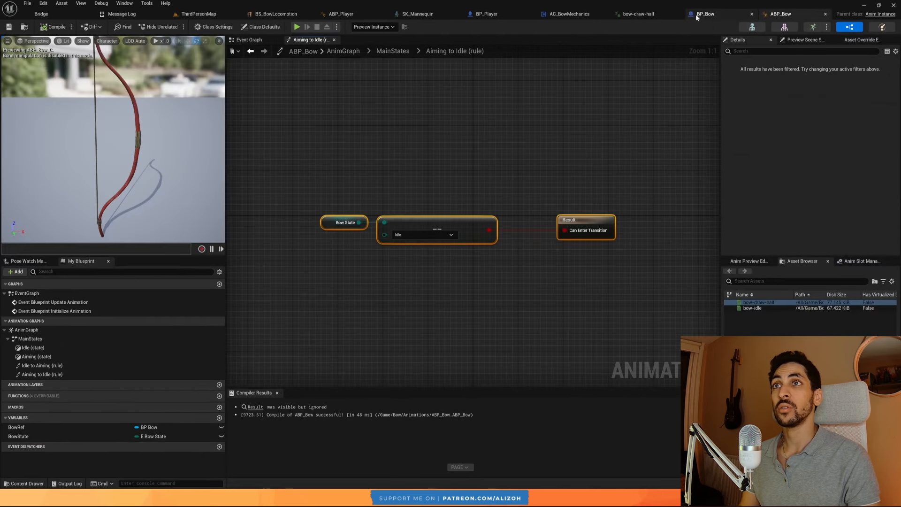
pyautogui.click(712, 13)
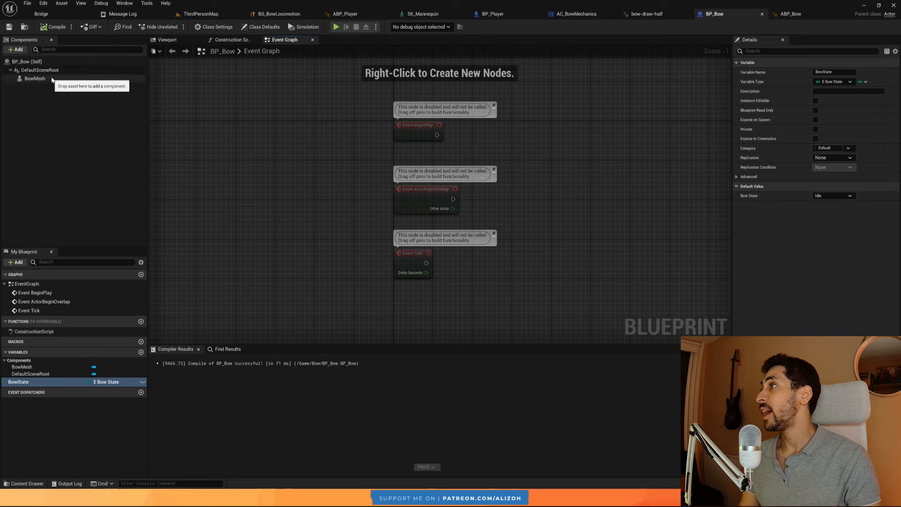
pyautogui.click(35, 78)
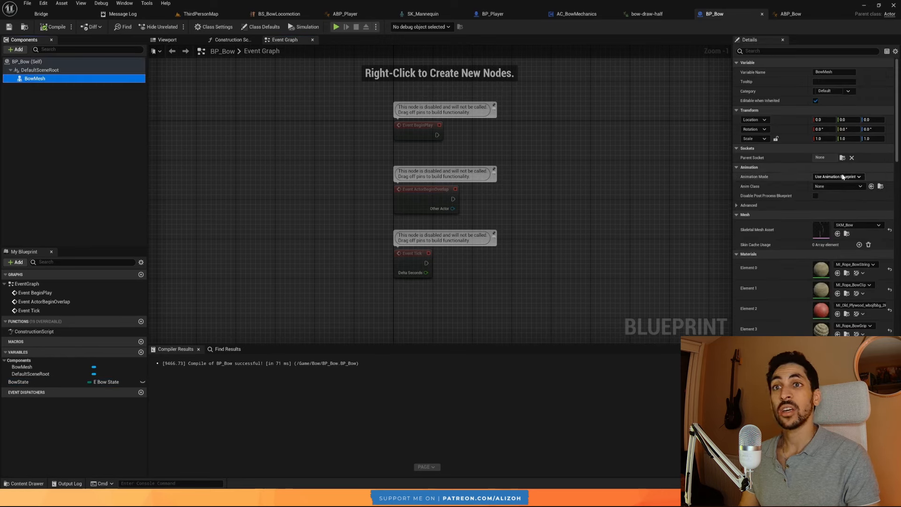
pyautogui.click(824, 188)
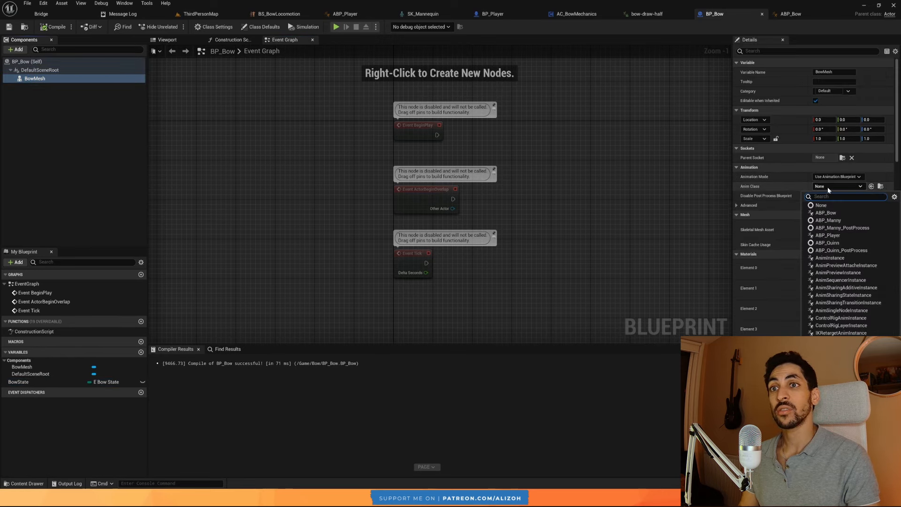
pyautogui.click(827, 213)
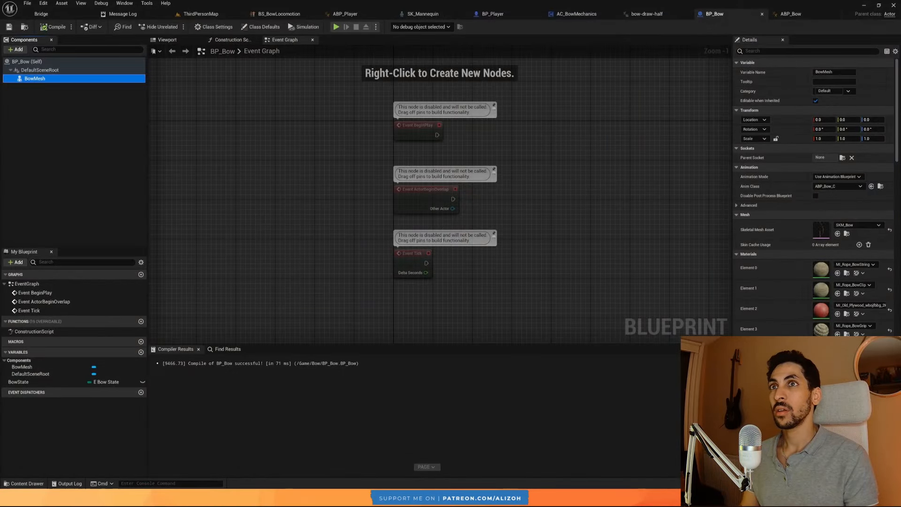
# In ABP_Bow's AnimGraph, connect the MainStates state machine to the Output Pose result and compile.
pyautogui.click(790, 13)
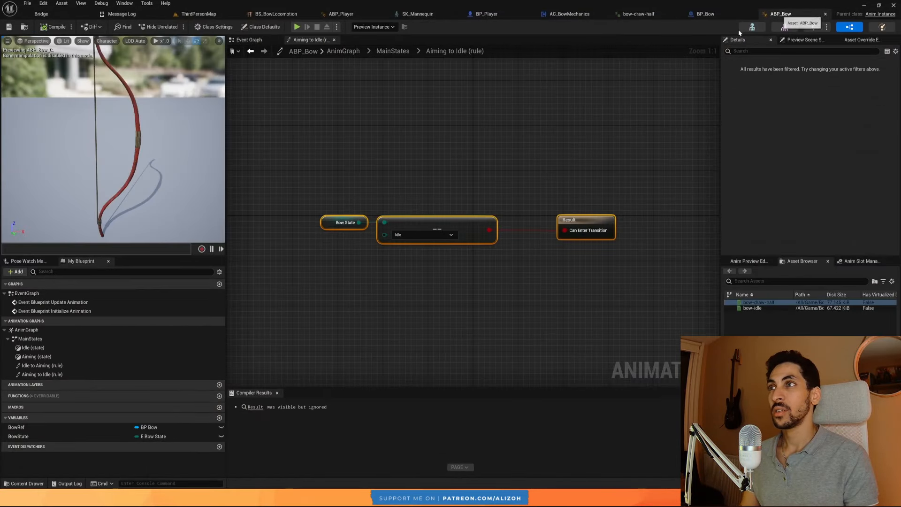
pyautogui.click(343, 51)
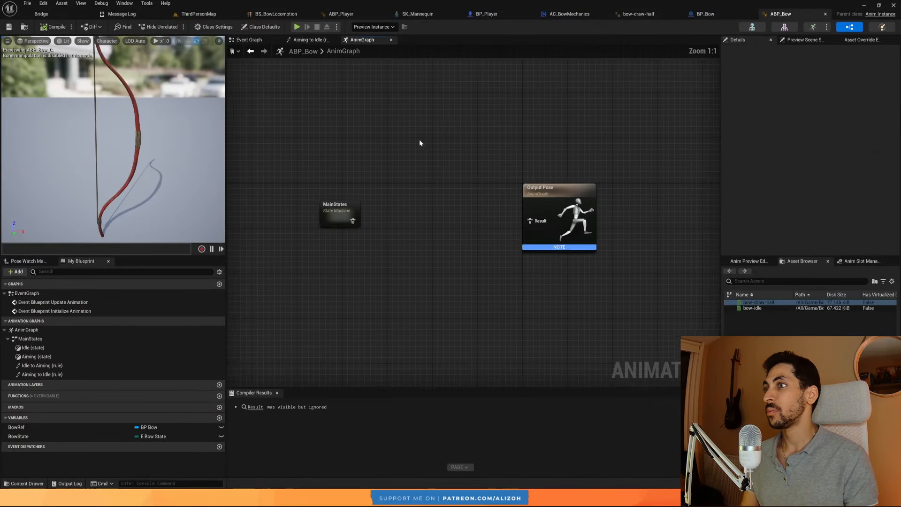
pyautogui.click(429, 230)
pyautogui.moveTo(429, 229); pyautogui.dragTo(448, 235)
pyautogui.moveTo(417, 172); pyautogui.dragTo(591, 286)
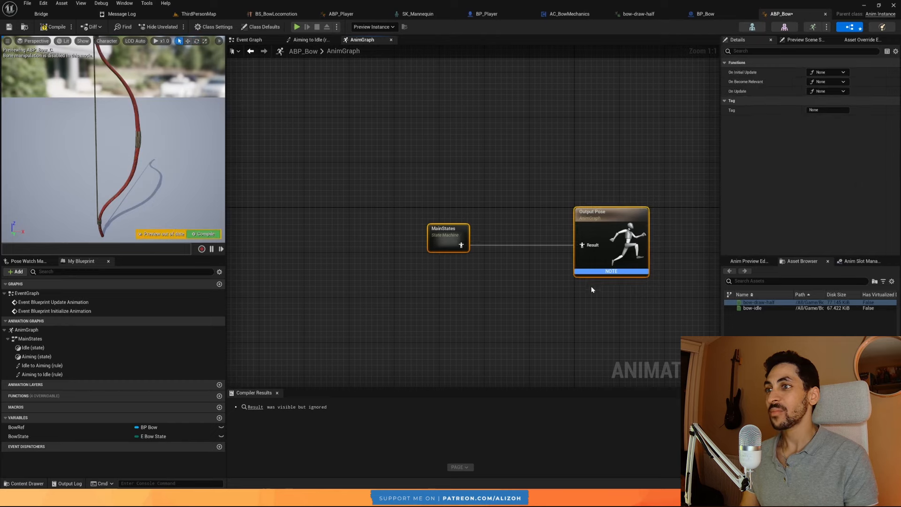
pyautogui.click(55, 26)
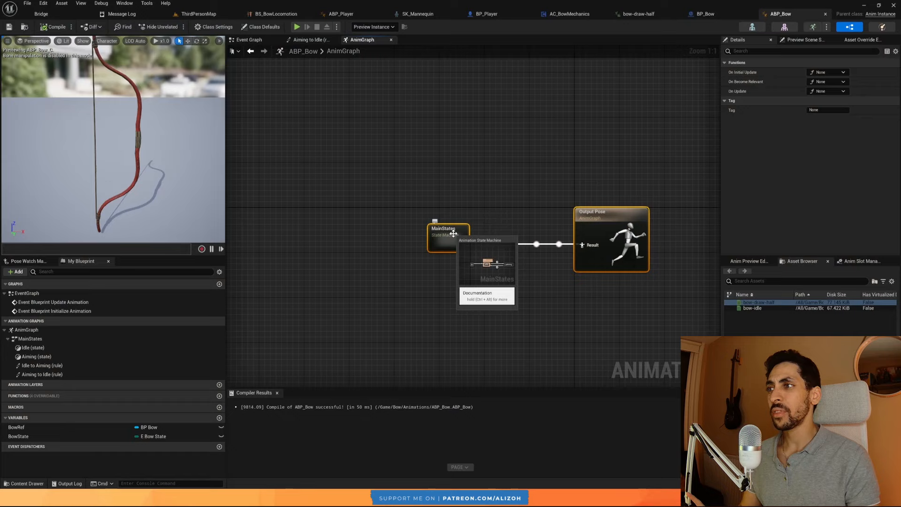
# Space out the AnimGraph nodes and insert a DefaultSlot node wired between MainStates and Output Pose, aligned with both.
pyautogui.moveTo(459, 204); pyautogui.dragTo(489, 204, button='right')
pyautogui.moveTo(492, 228); pyautogui.dragTo(396, 228)
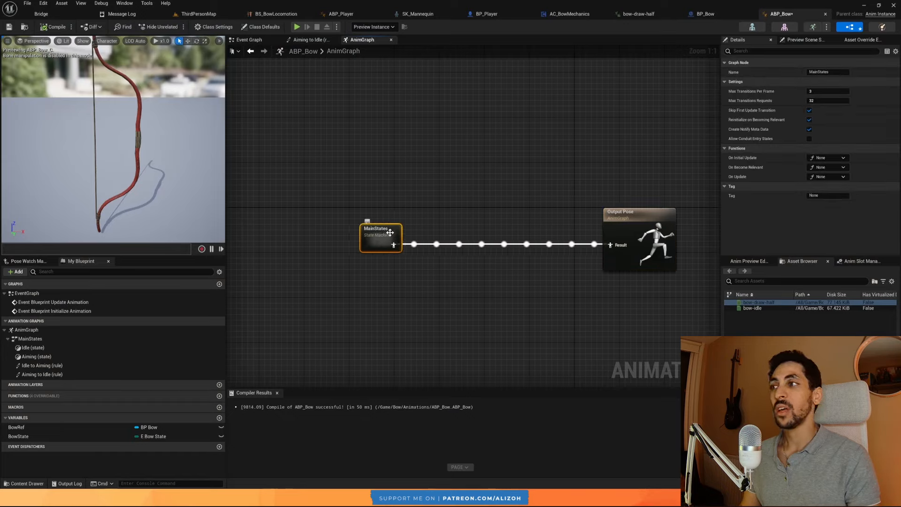
pyautogui.moveTo(357, 188); pyautogui.dragTo(399, 264)
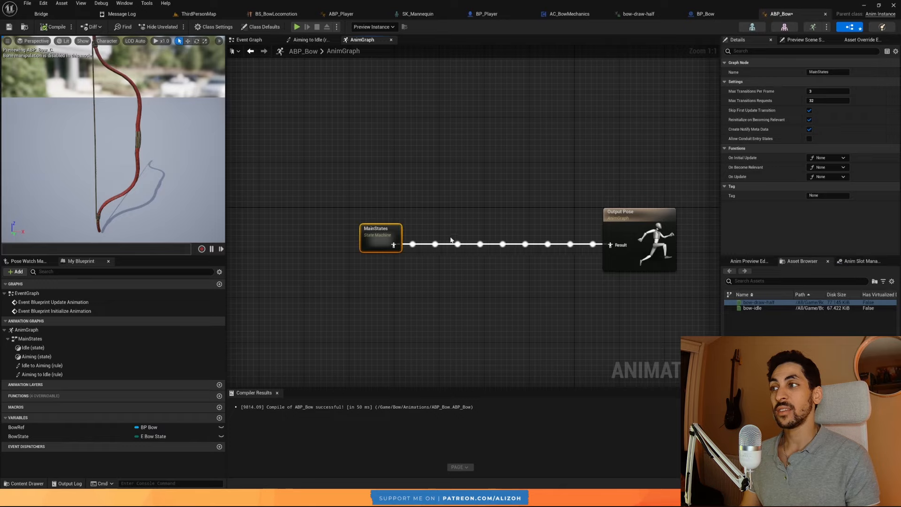
pyautogui.moveTo(351, 175); pyautogui.dragTo(628, 315)
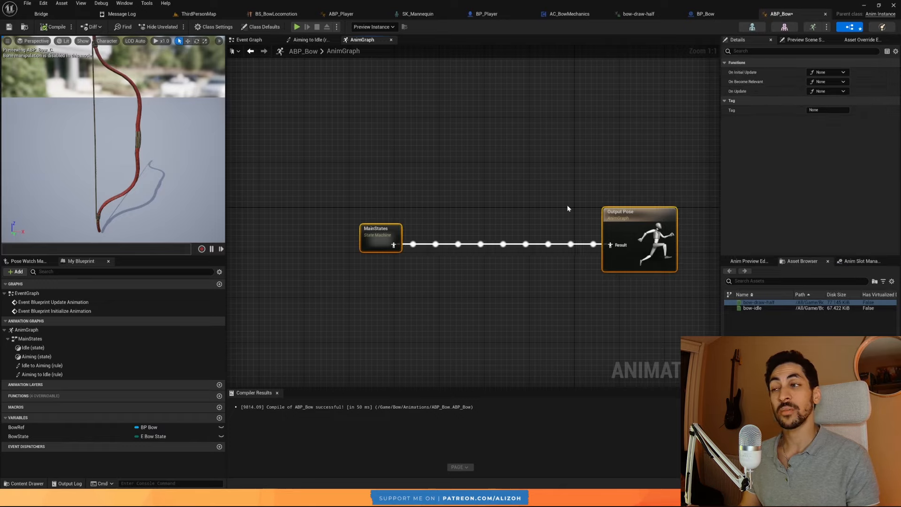
pyautogui.rightClick(505, 208)
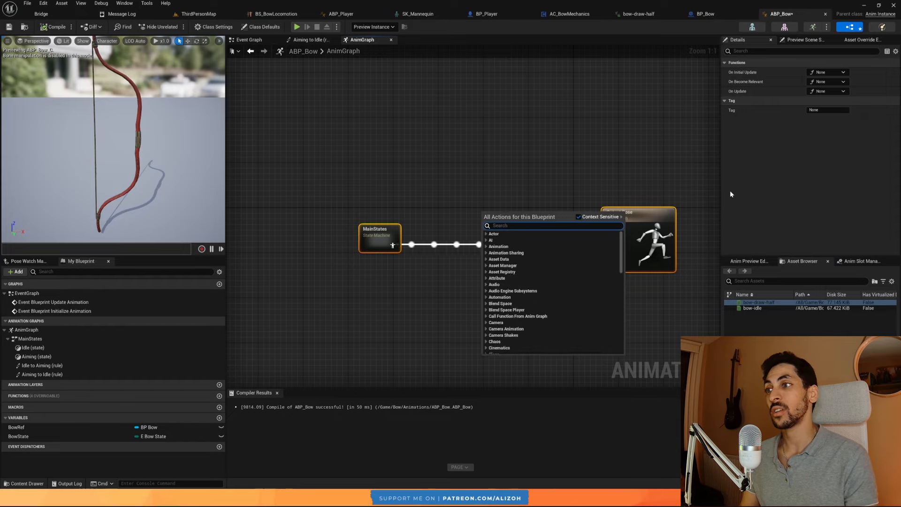
pyautogui.write('defa slo')
pyautogui.press('Return')
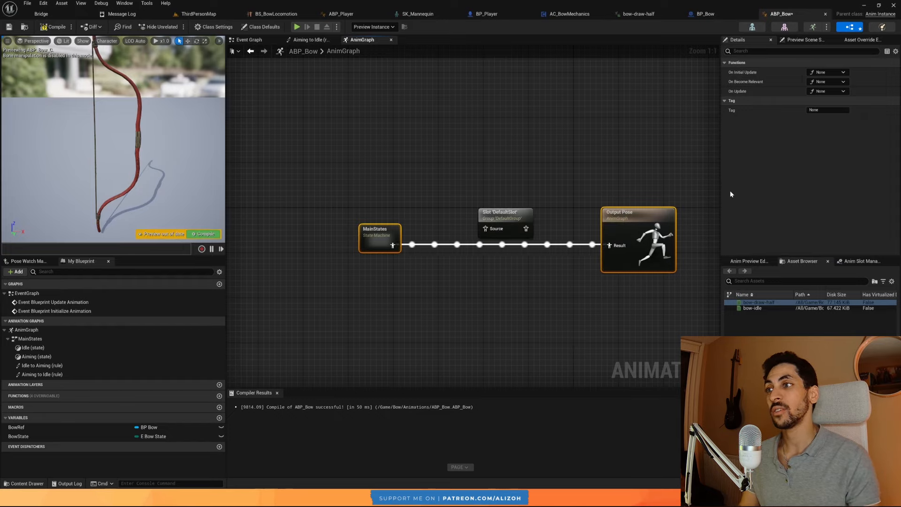
pyautogui.moveTo(506, 219); pyautogui.dragTo(509, 229)
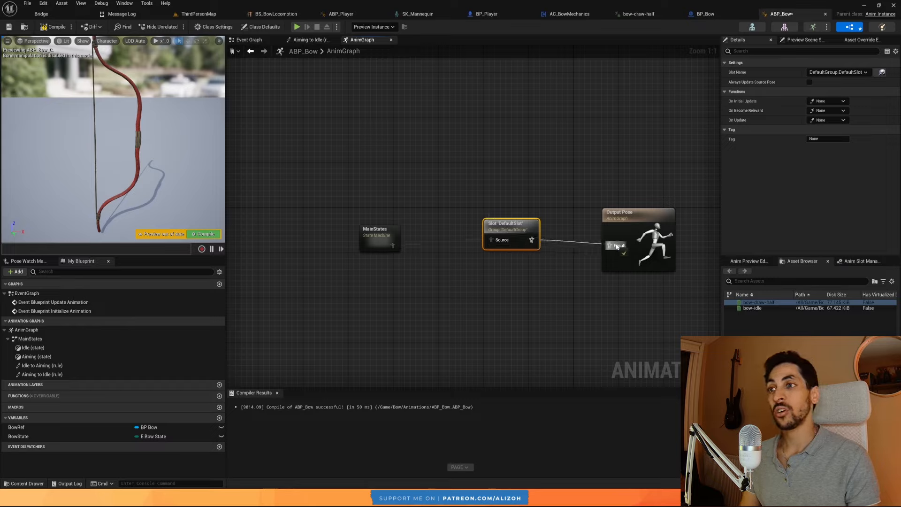
pyautogui.moveTo(548, 255); pyautogui.dragTo(610, 263)
pyautogui.press('q')
pyautogui.click(483, 193)
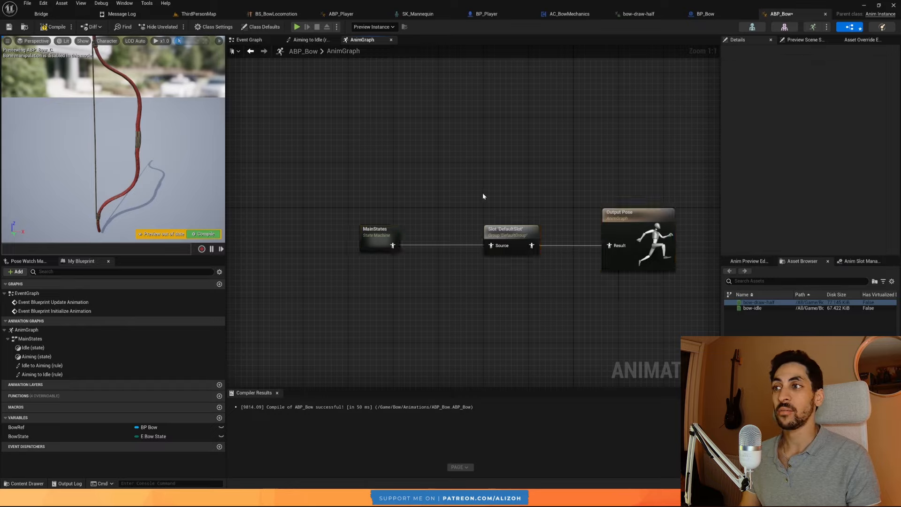
# Check the slot name options on the DefaultSlot node, and save and compile ABP_Bow.
pyautogui.click(502, 228)
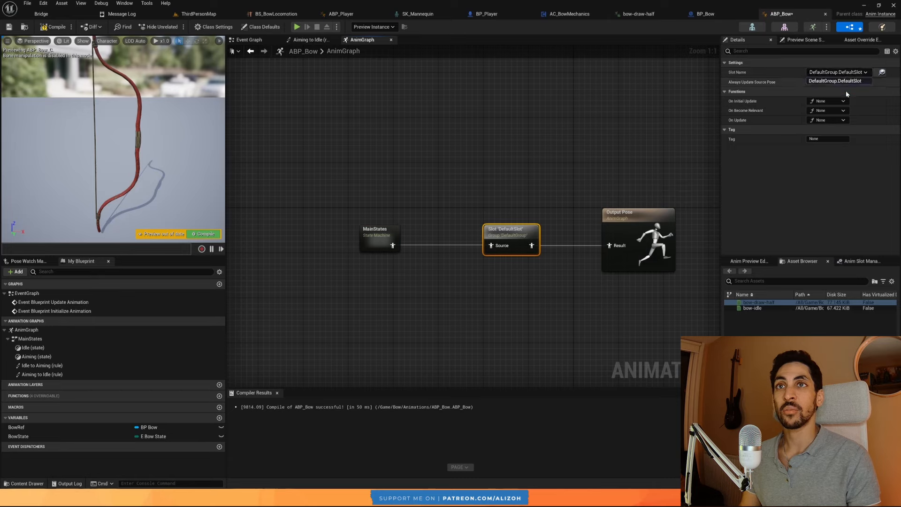
pyautogui.click(502, 184)
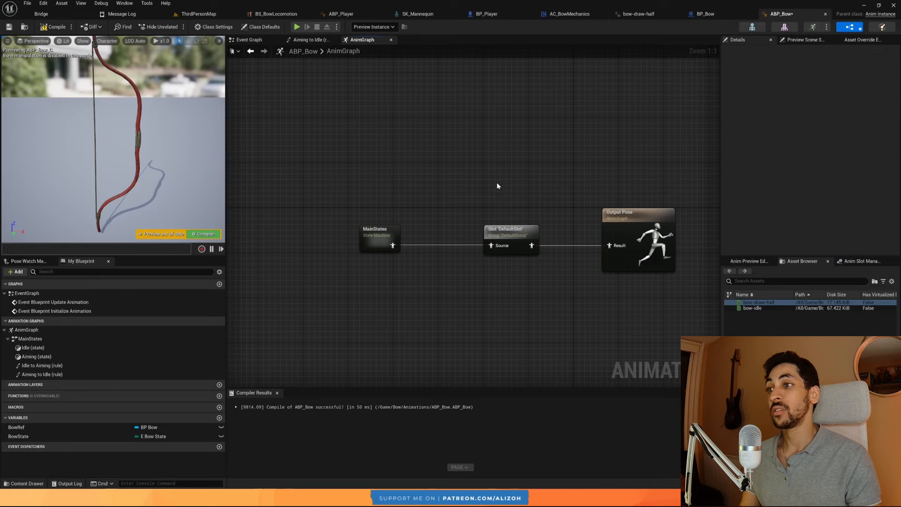
pyautogui.moveTo(530, 243); pyautogui.dragTo(528, 241)
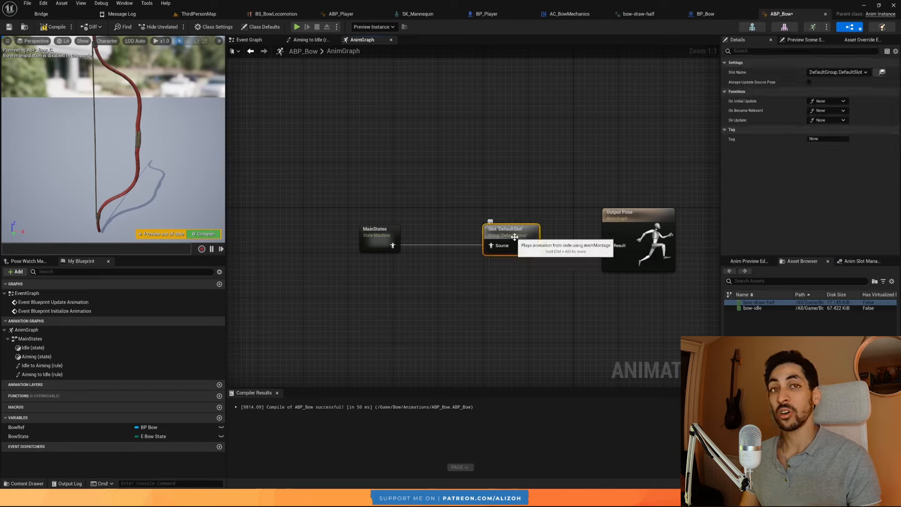
pyautogui.hotkey('ctrl', 's')
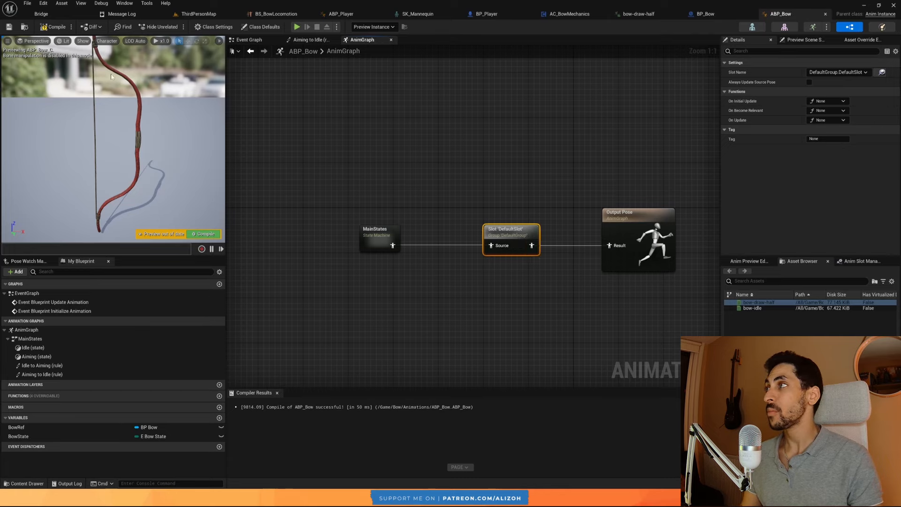
pyautogui.click(53, 27)
pyautogui.moveTo(502, 194); pyautogui.dragTo(438, 179, button='right')
pyautogui.click(439, 176)
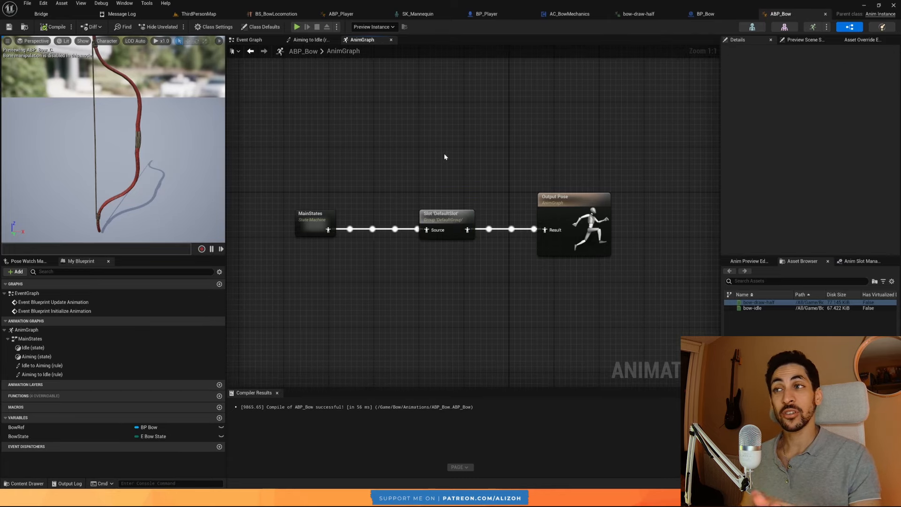
# Play ThirdPersonMap and aim repeatedly while moving the character to test the bow's string animation.
pyautogui.click(216, 16)
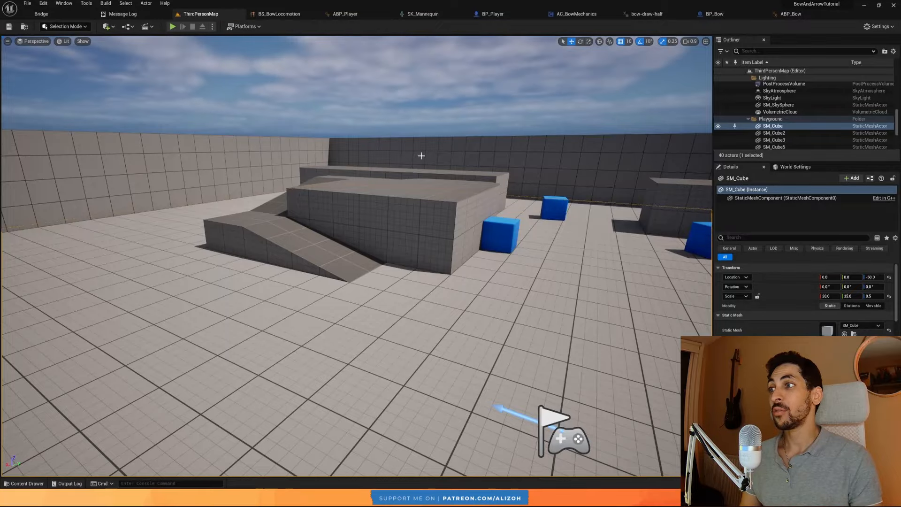
pyautogui.hotkey('alt', 'p')
pyautogui.click(427, 185)
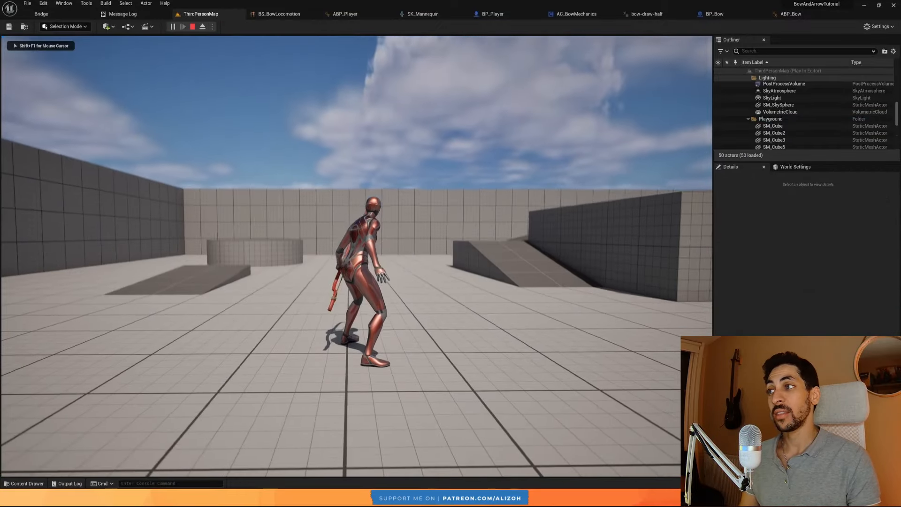
pyautogui.rightClick(428, 186)
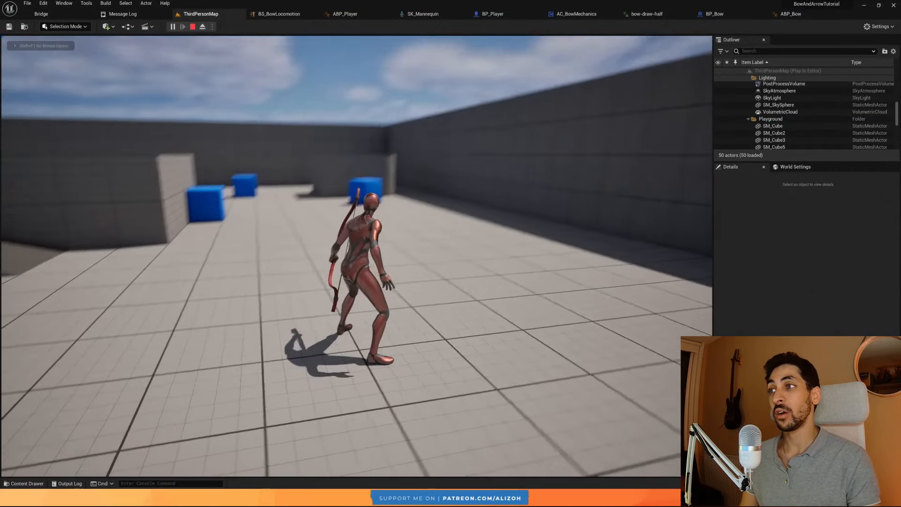
pyautogui.rightClick(357, 256)
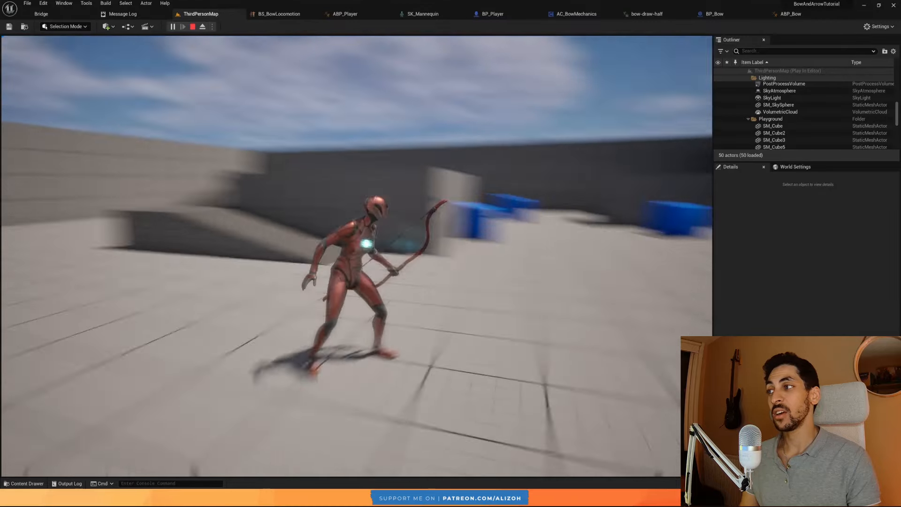
pyautogui.press('d')
pyautogui.press('w')
pyautogui.press('d')
pyautogui.rightClick(356, 256)
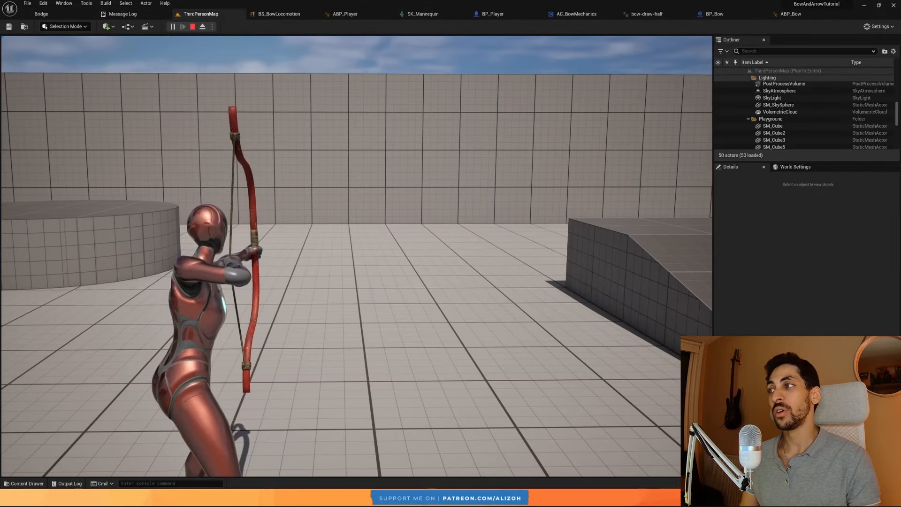
pyautogui.press('Escape')
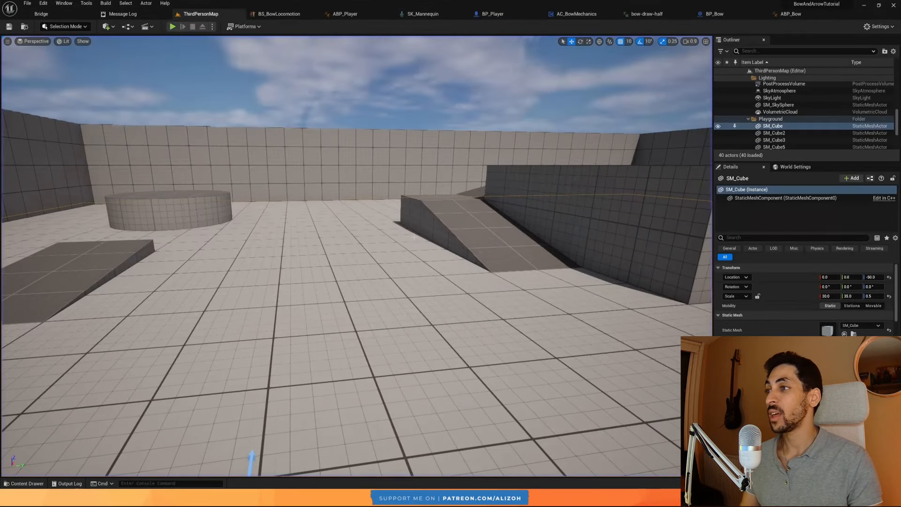
# Open the SM_Arrow static mesh from Content/Bow/Mesh/Arrow and examine the arrow's shape and orientation.
pyautogui.hotkey('ctrl', 'space')
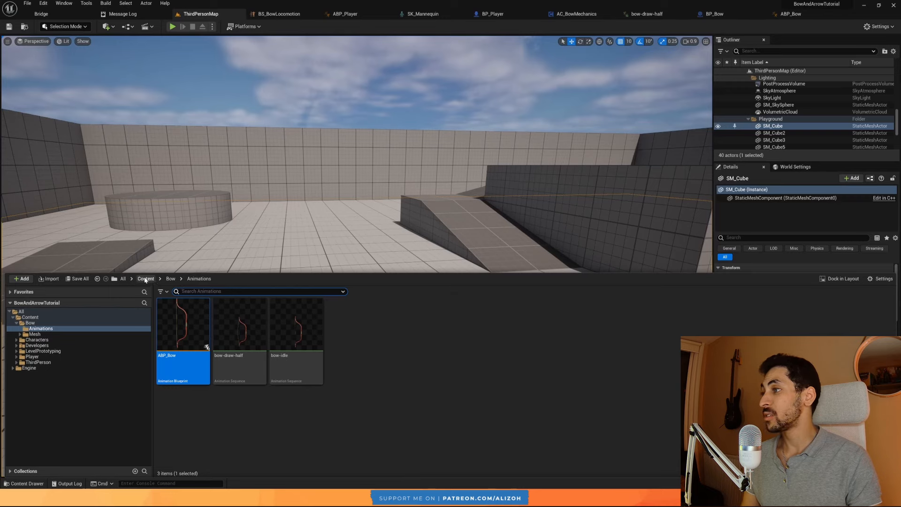
pyautogui.click(146, 279)
pyautogui.doubleClick(180, 328)
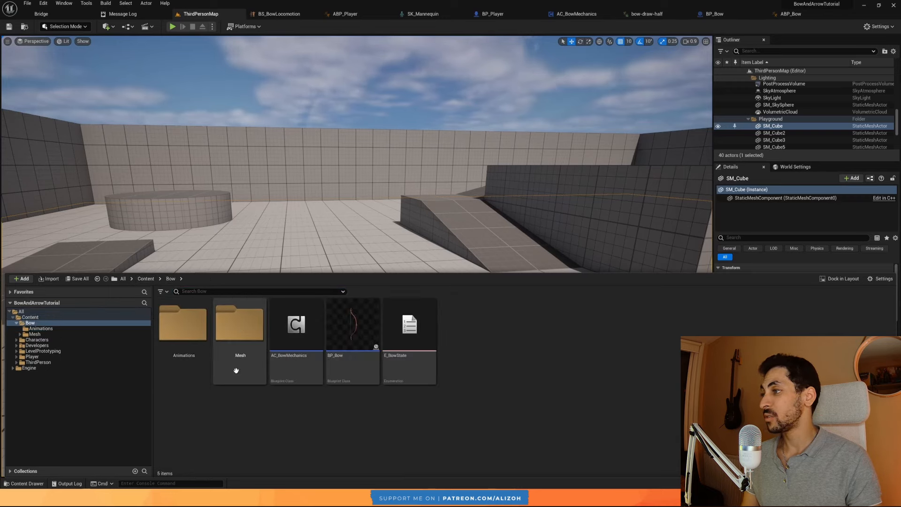
pyautogui.doubleClick(243, 324)
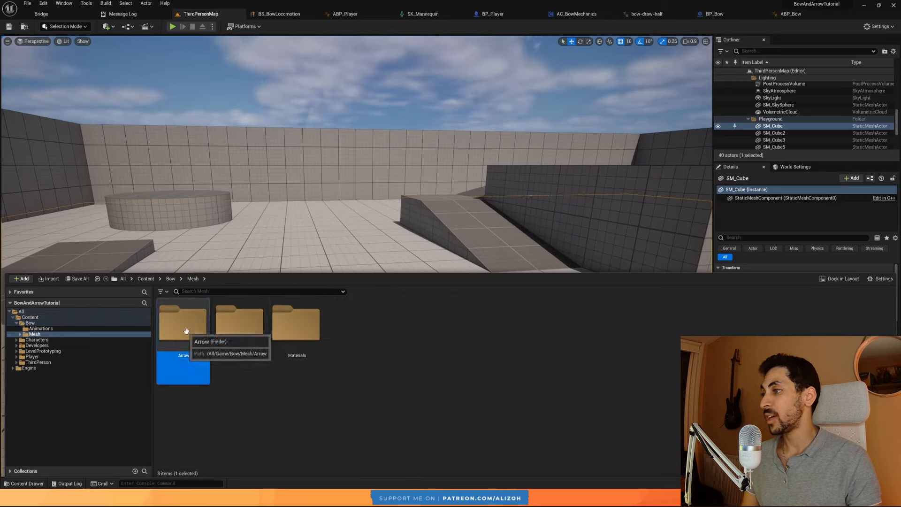
pyautogui.doubleClick(186, 331)
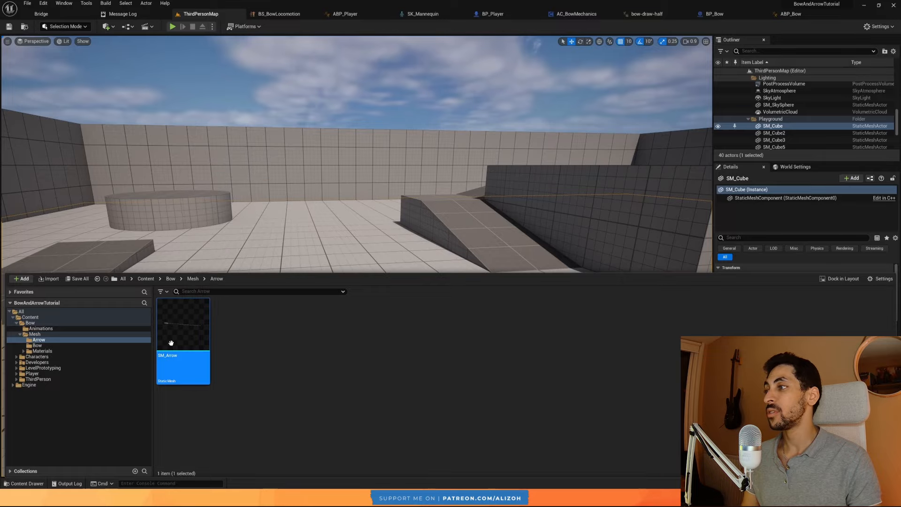
pyautogui.doubleClick(183, 328)
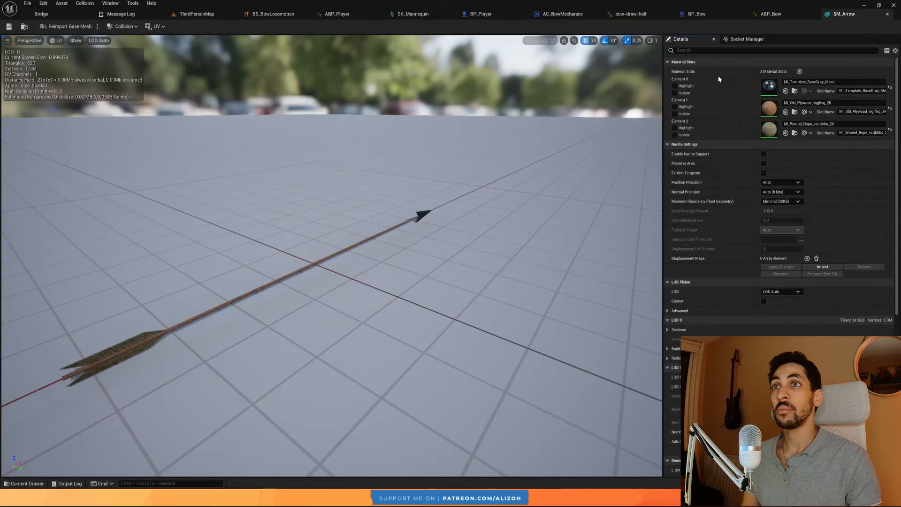
pyautogui.scroll(-5, 433, 239)
pyautogui.scroll(5, 394, 255)
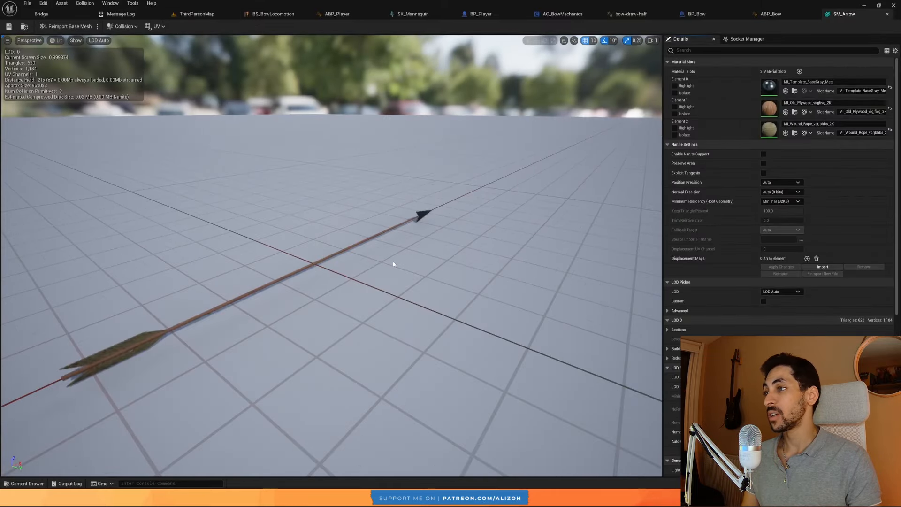
pyautogui.keyDown('alt'); pyautogui.moveTo(394, 263); pyautogui.dragTo(633, 265); pyautogui.keyUp('alt')
pyautogui.scroll(-3, 392, 266)
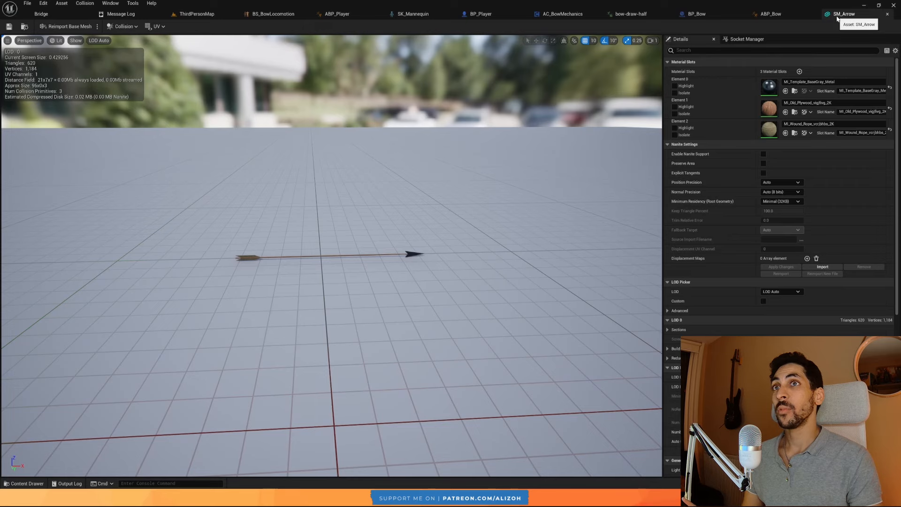
# Open the SKM_Quinn_Simple skeletal mesh used by the character Mesh component of BP_Player.
pyautogui.click(479, 13)
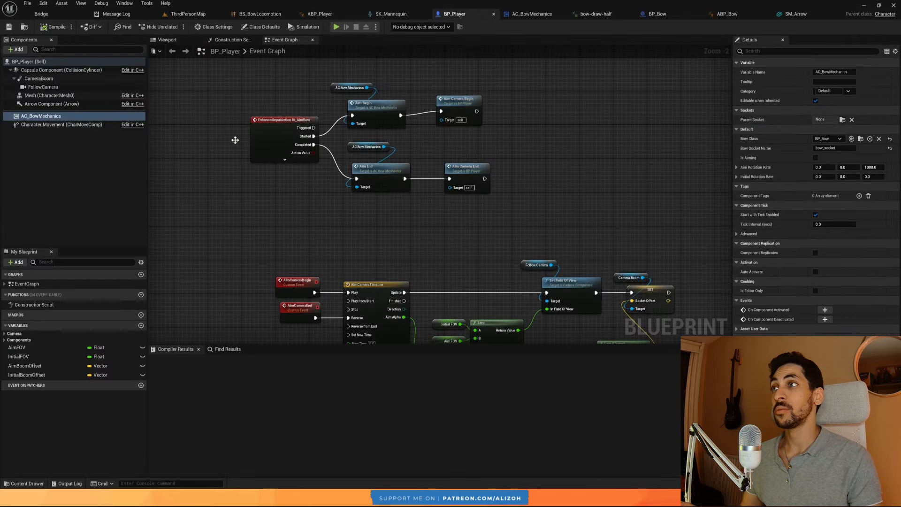
pyautogui.click(47, 95)
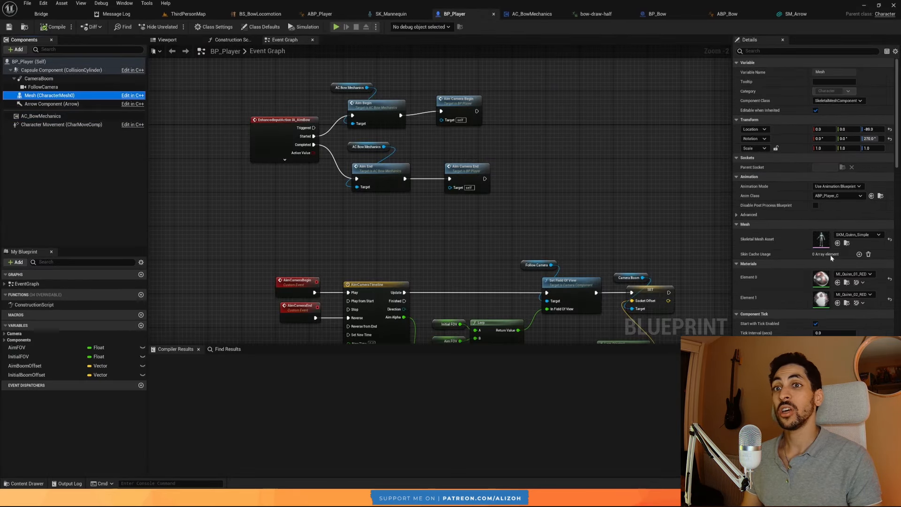
pyautogui.doubleClick(820, 239)
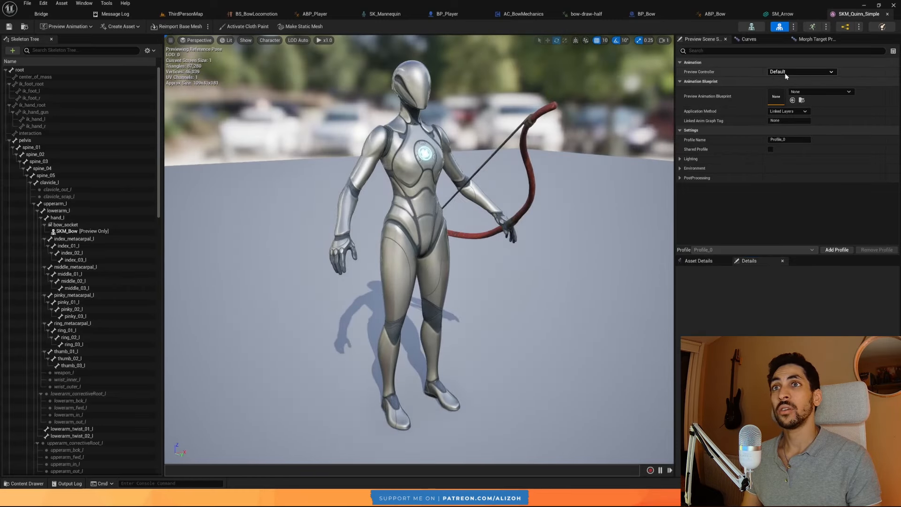
# Preview the mesh with the specific animation bow-aim and scrub it to its last frame.
pyautogui.click(789, 72)
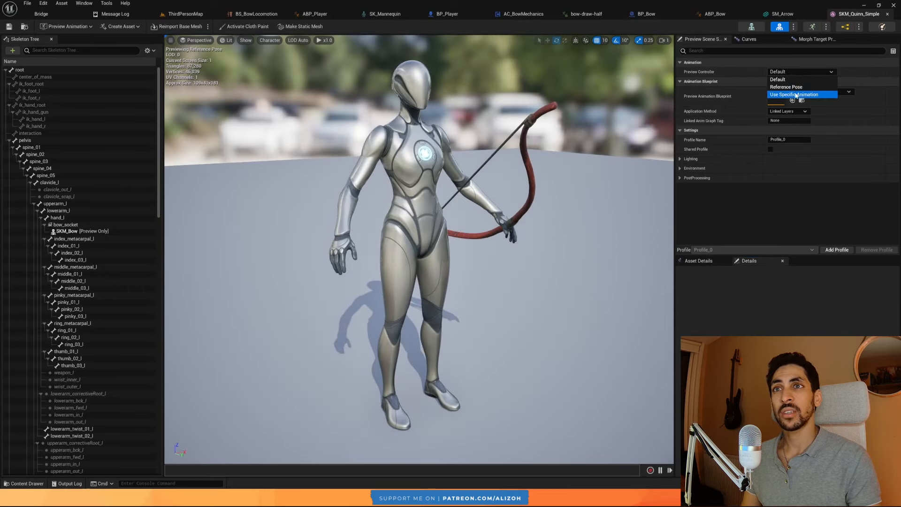
pyautogui.click(797, 94)
pyautogui.click(805, 84)
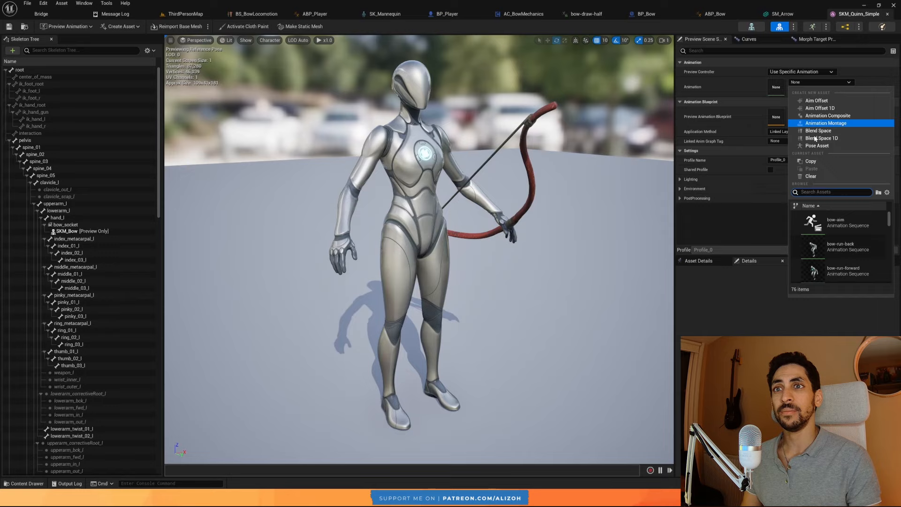
pyautogui.click(839, 223)
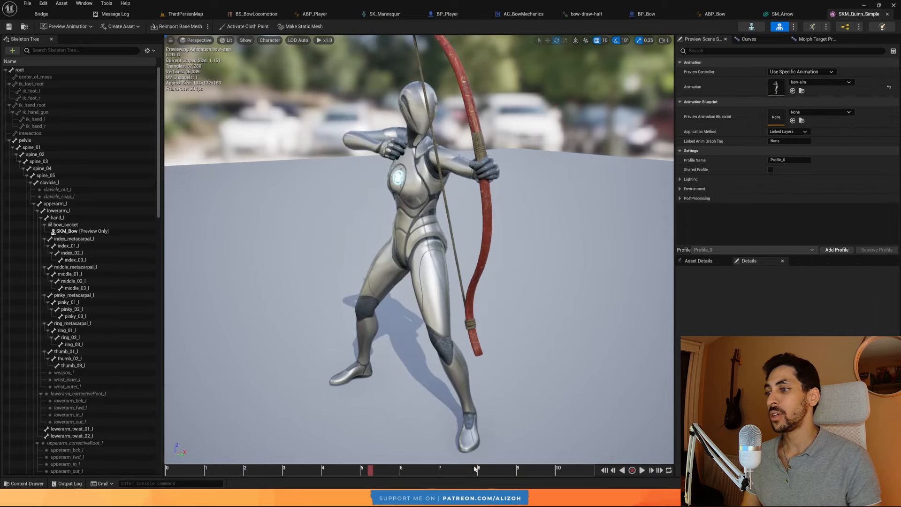
pyautogui.moveTo(390, 471); pyautogui.dragTo(585, 467)
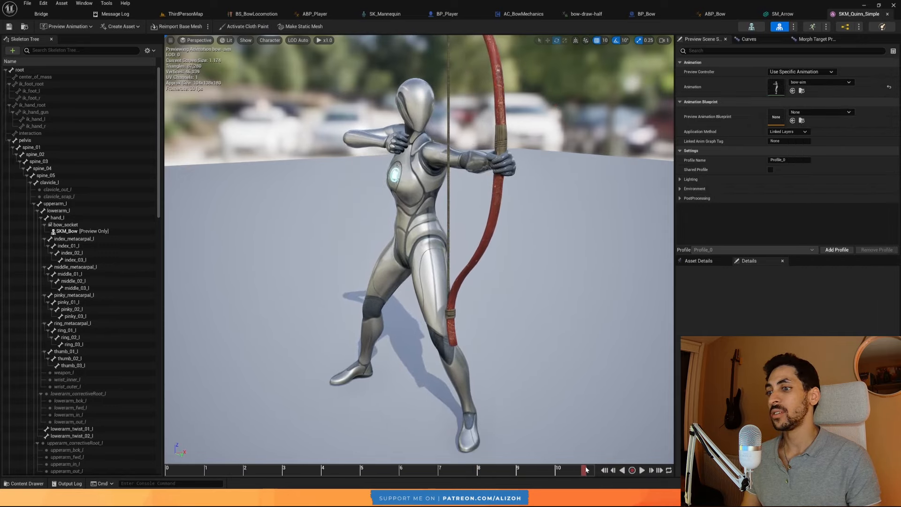
# Find the hand_r bone in the skeleton tree and add a socket named arrow_socket to it.
pyautogui.moveTo(505, 335); pyautogui.dragTo(447, 225)
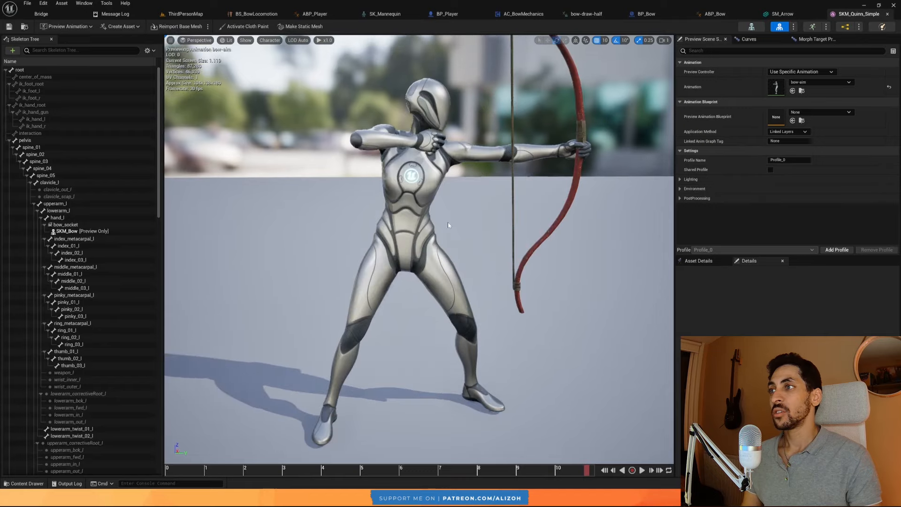
pyautogui.moveTo(464, 180)
pyautogui.mouseDown(button='right')
pyautogui.moveTo(492, 181)
pyautogui.moveTo(479, 182)
pyautogui.moveTo(473, 202)
pyautogui.moveTo(478, 192)
pyautogui.moveTo(452, 182)
pyautogui.mouseUp(button='right')
pyautogui.scroll(-3, 464, 180)
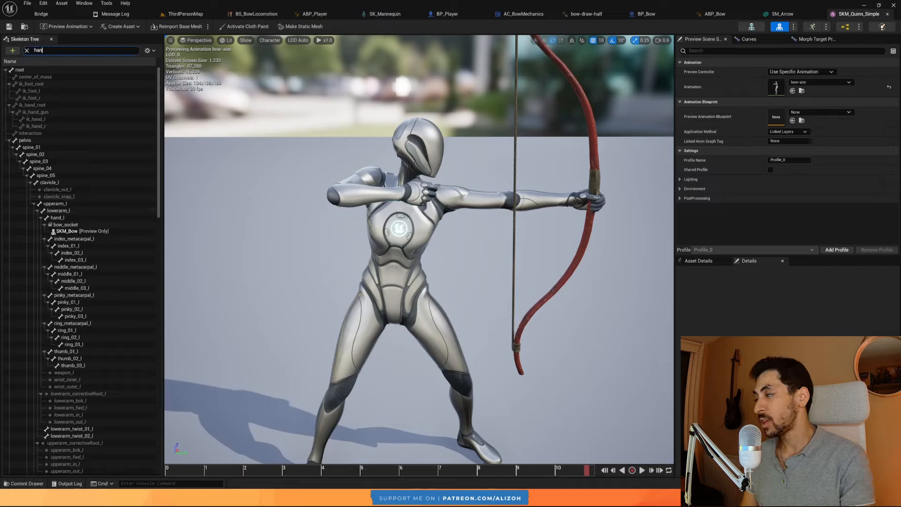
pyautogui.write('hand')
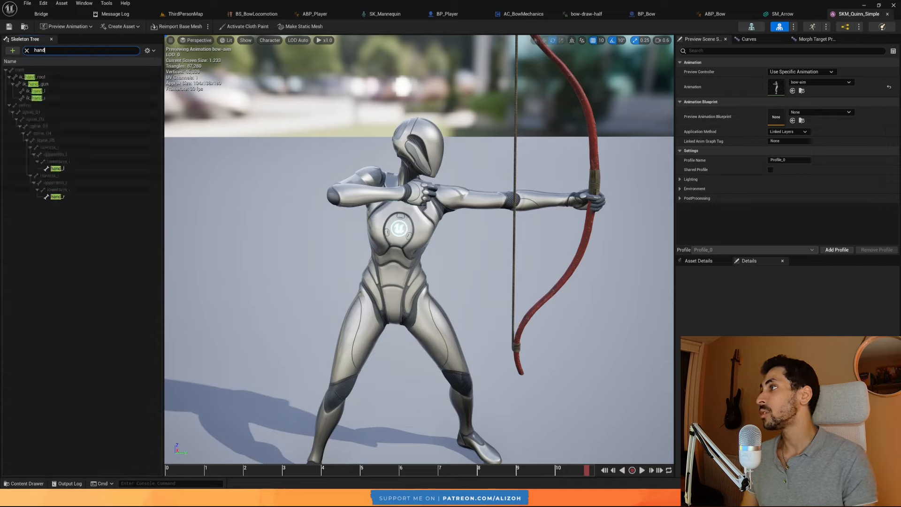
pyautogui.click(57, 196)
pyautogui.rightClick(61, 197)
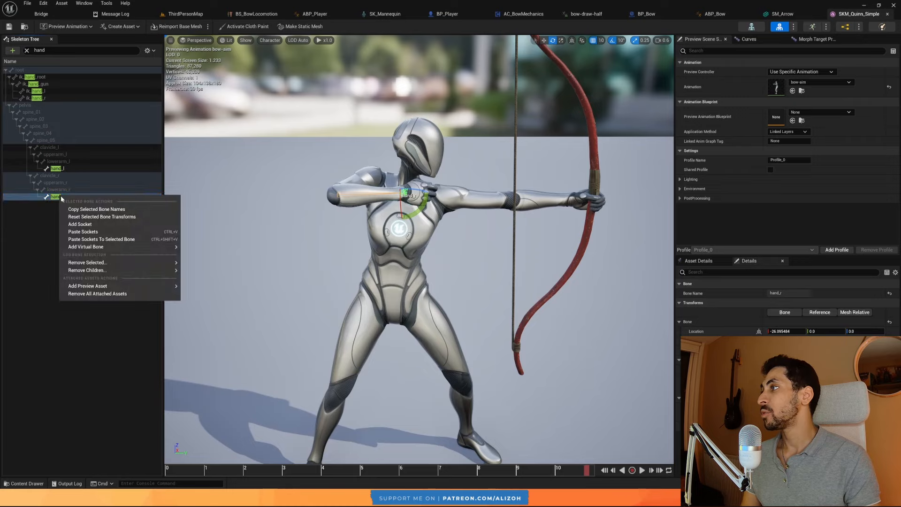
pyautogui.click(96, 224)
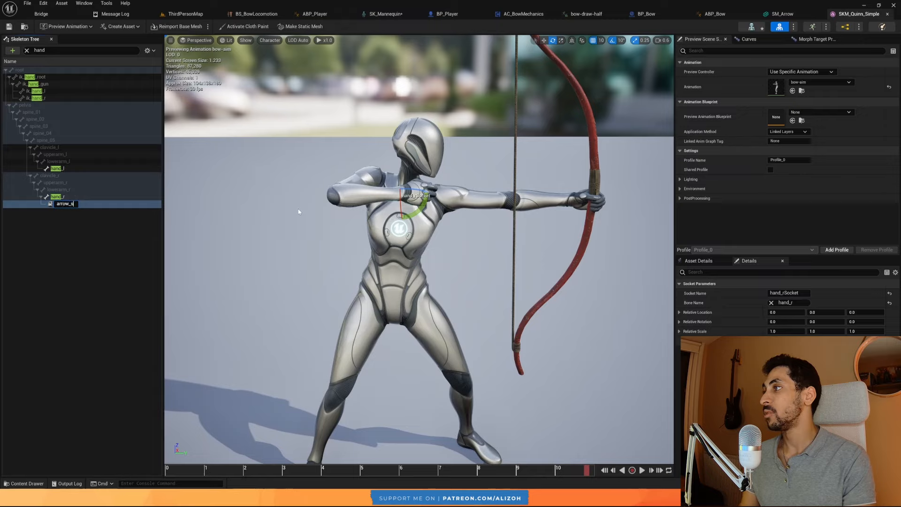
pyautogui.write('arrow_socket')
pyautogui.press('Return')
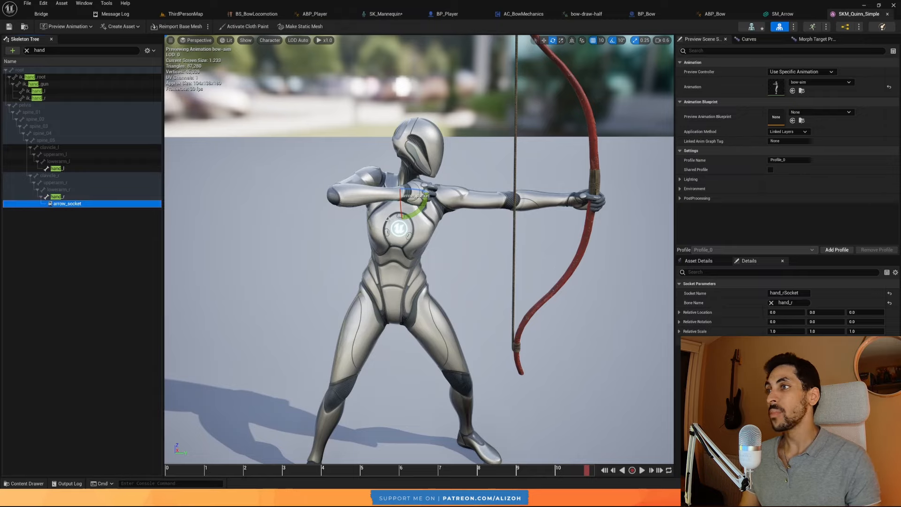
# Attach the SM_Arrow static mesh to arrow_socket as a preview asset.
pyautogui.click(75, 209)
pyautogui.click(89, 204)
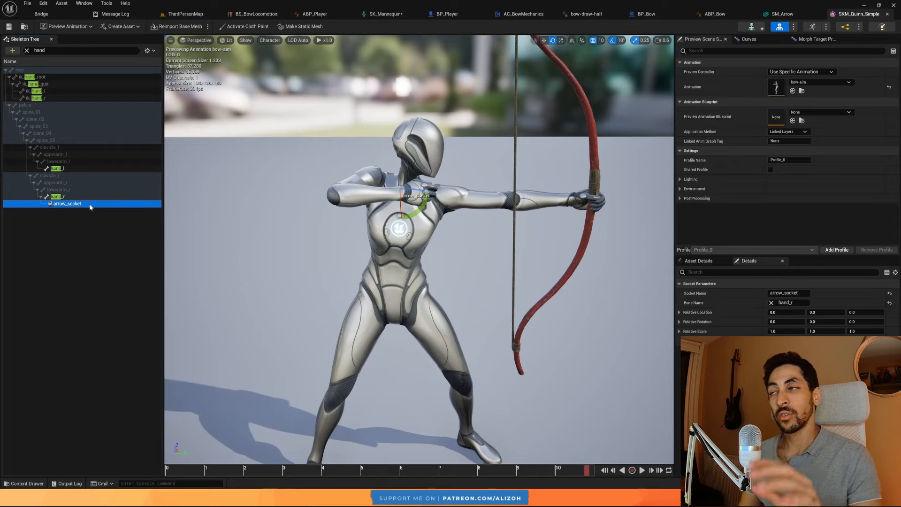
pyautogui.rightClick(81, 207)
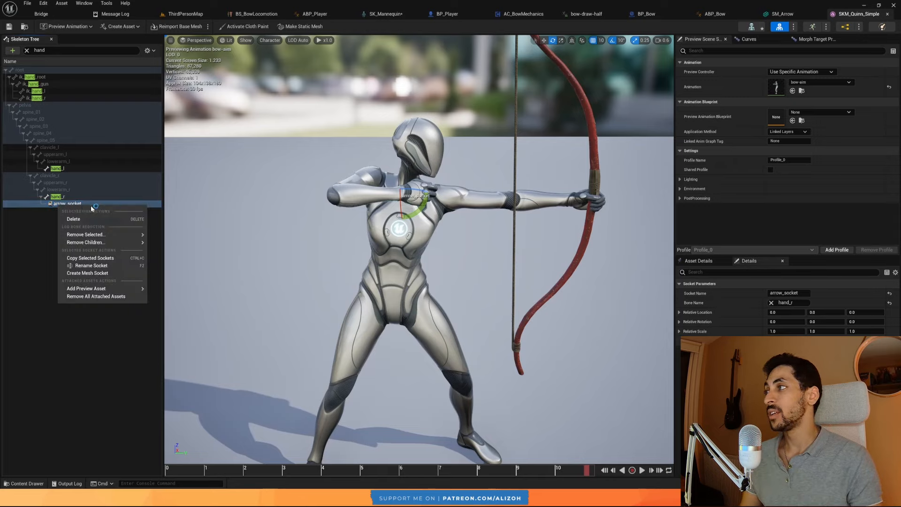
pyautogui.moveTo(96, 290)
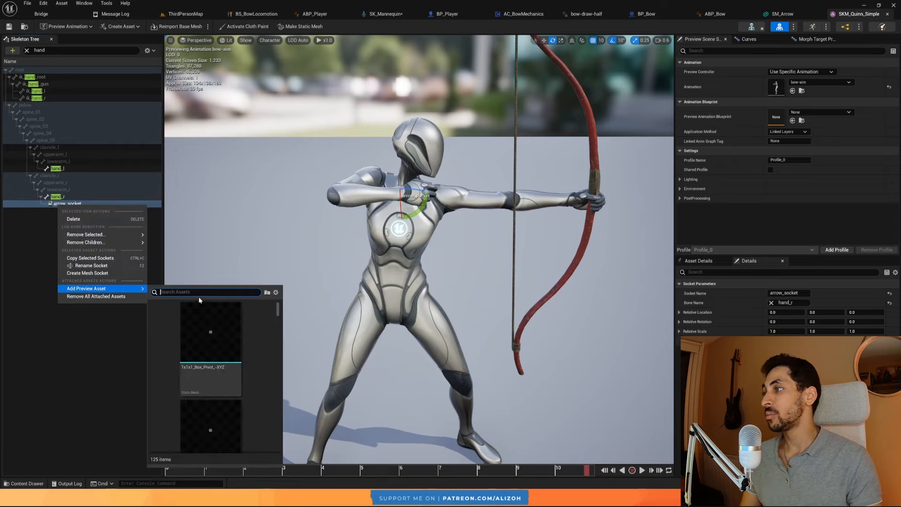
pyautogui.write('smj')
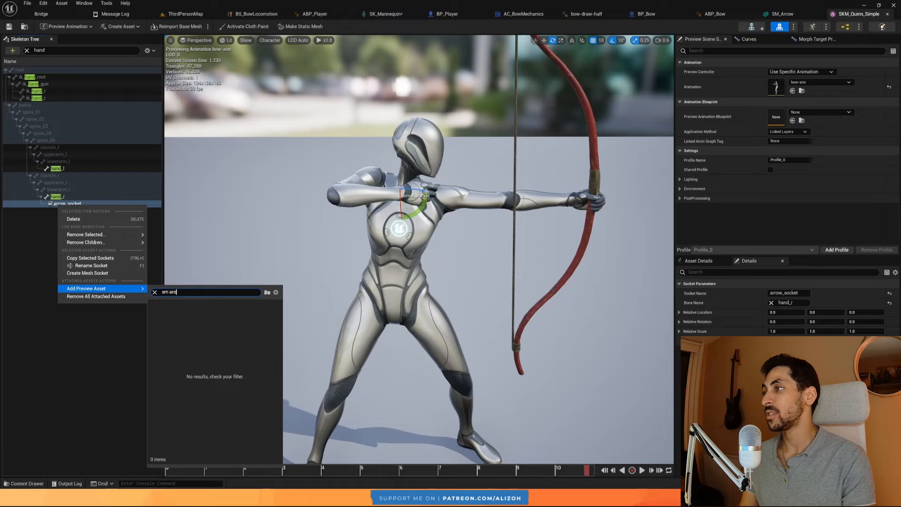
pyautogui.press('BackSpace')
pyautogui.write('r')
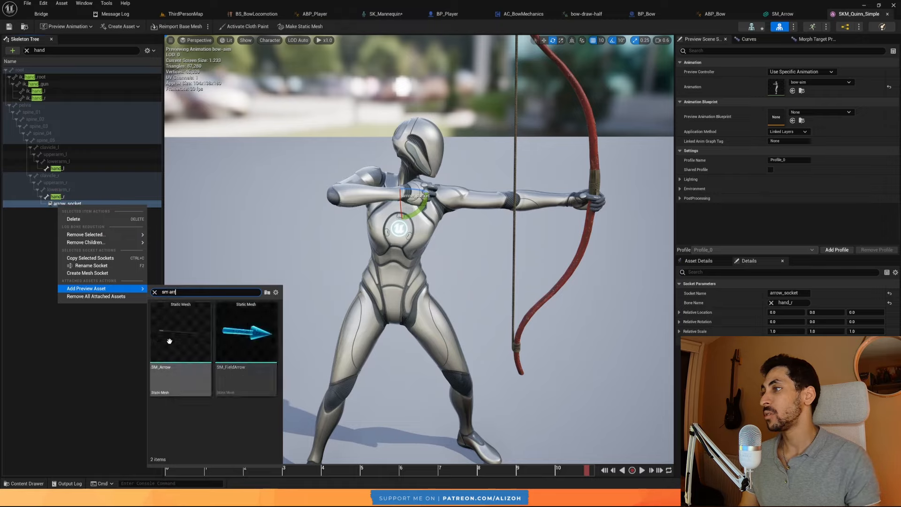
pyautogui.click(169, 341)
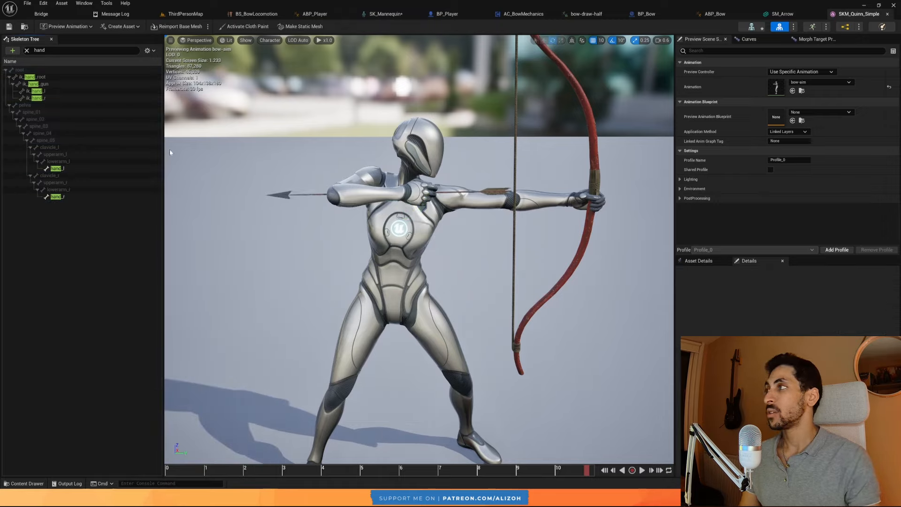
# Turn arrow_socket about -180° around Z and move it to about -46 in X so the arrow points through the bow.
pyautogui.write('socket')
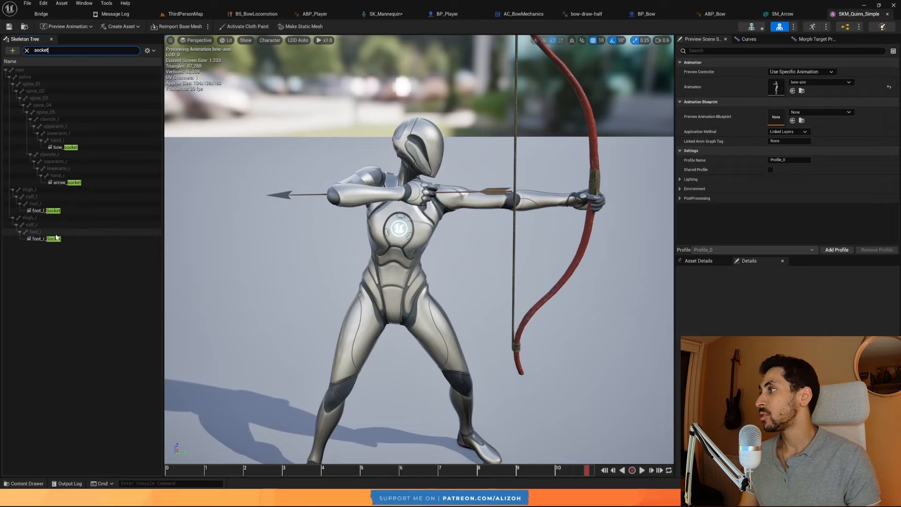
pyautogui.click(65, 182)
pyautogui.press('f')
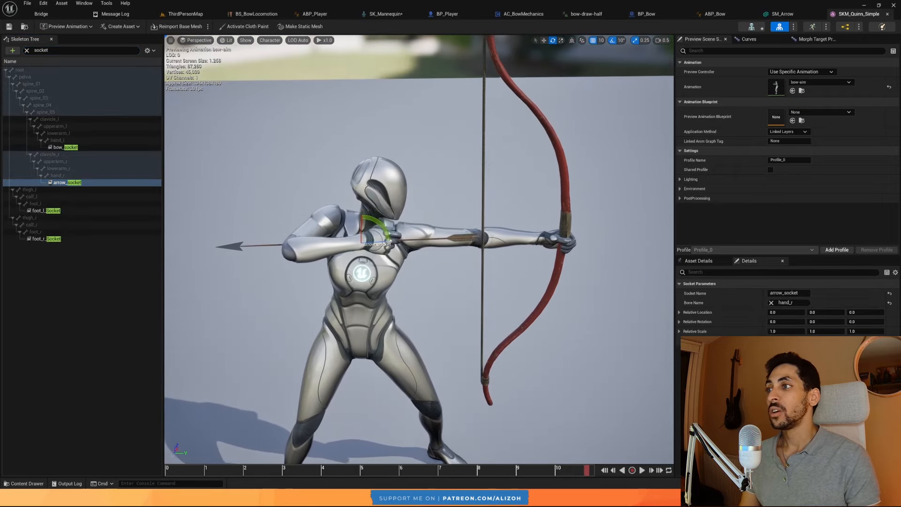
pyautogui.press('w')
pyautogui.moveTo(347, 242); pyautogui.dragTo(505, 237)
pyautogui.press('e')
pyautogui.press('w')
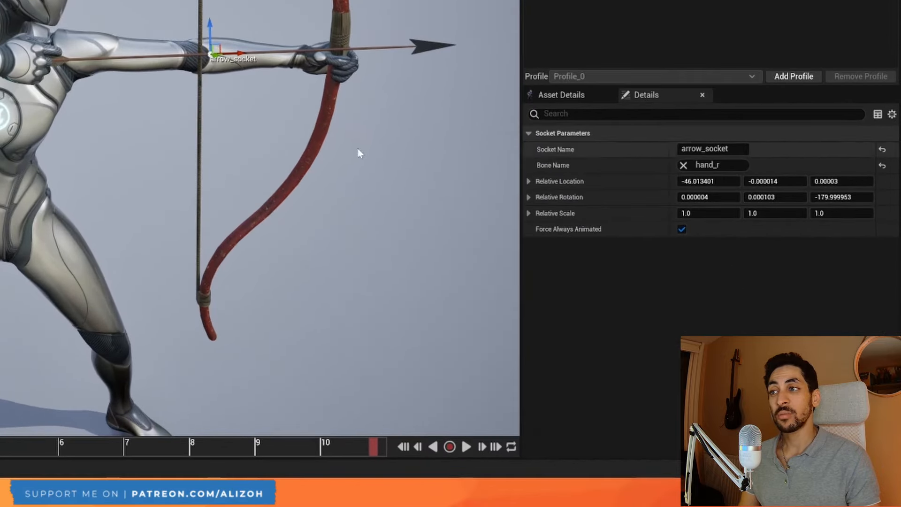
# Refine arrow_socket to relative location -53.97824, 1.8, 1.75 and relative rotation -160, 0, 180, and check the arrow's alignment with hand and bow.
pyautogui.moveTo(576, 295); pyautogui.dragTo(546, 195, button='middle')
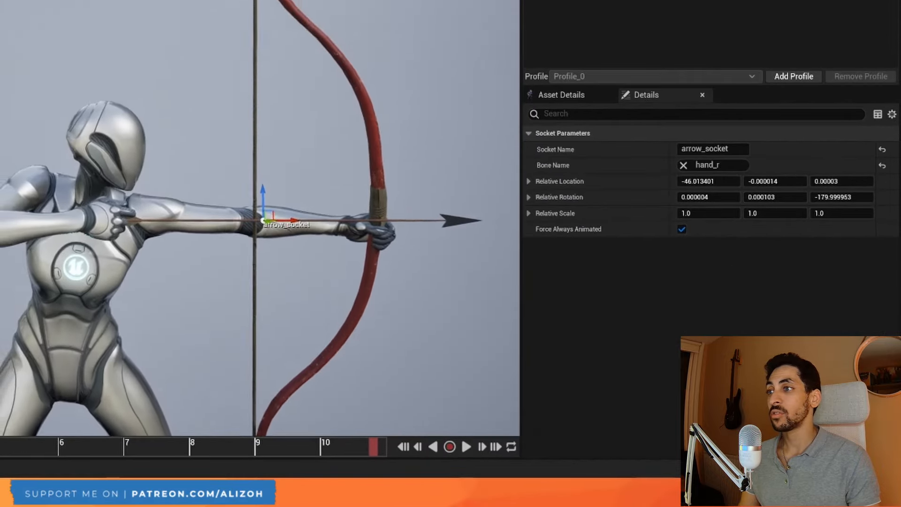
pyautogui.moveTo(263, 220); pyautogui.dragTo(151, 37, button='middle')
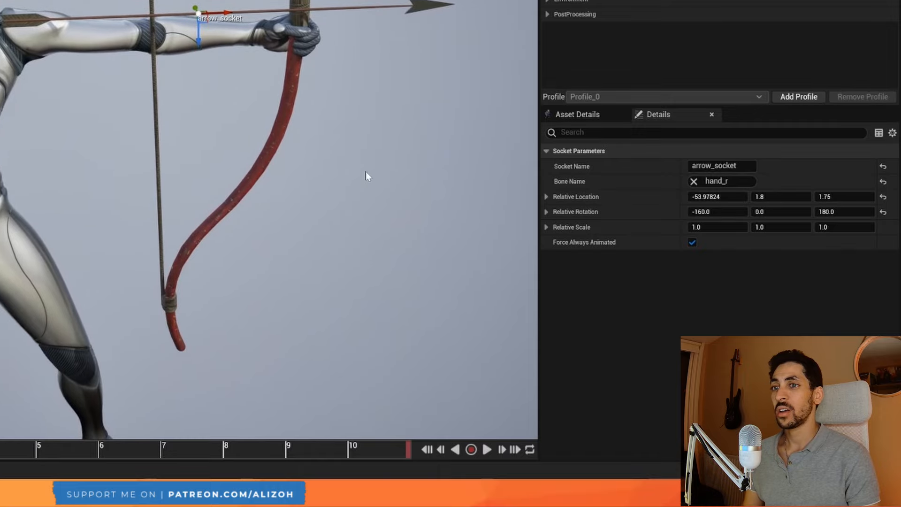
pyautogui.moveTo(382, 189); pyautogui.dragTo(382, 141, button='middle')
pyautogui.click(378, 206)
pyautogui.moveTo(379, 207); pyautogui.dragTo(376, 197, button='middle')
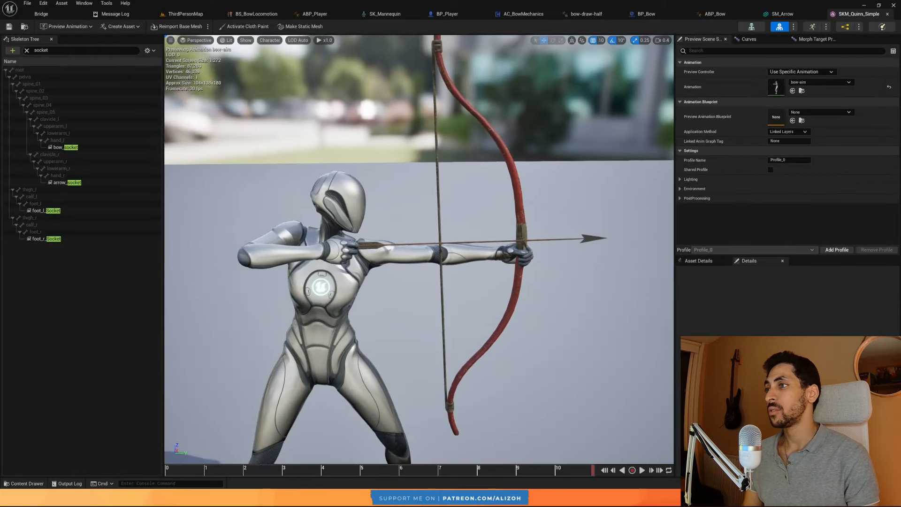
pyautogui.press('a')
pyautogui.moveTo(376, 198); pyautogui.dragTo(376, 173, button='right')
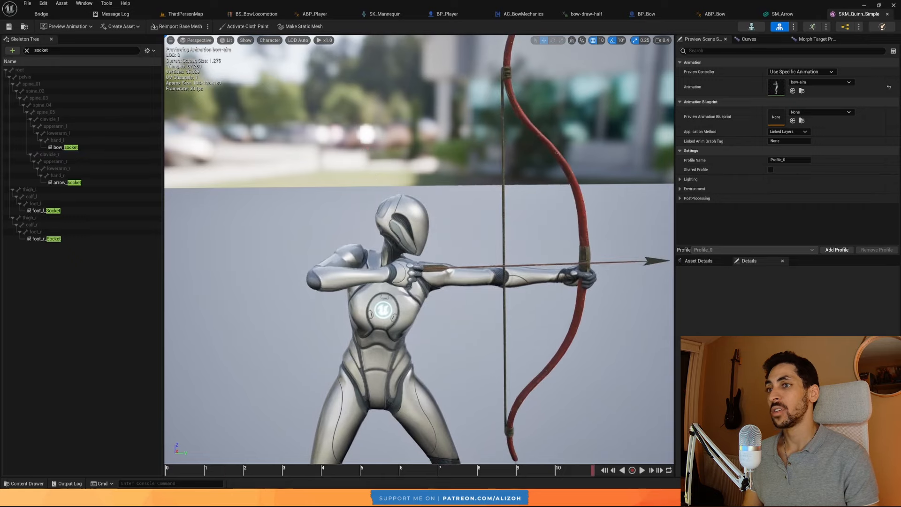
pyautogui.moveTo(569, 309); pyautogui.dragTo(624, 266, button='right')
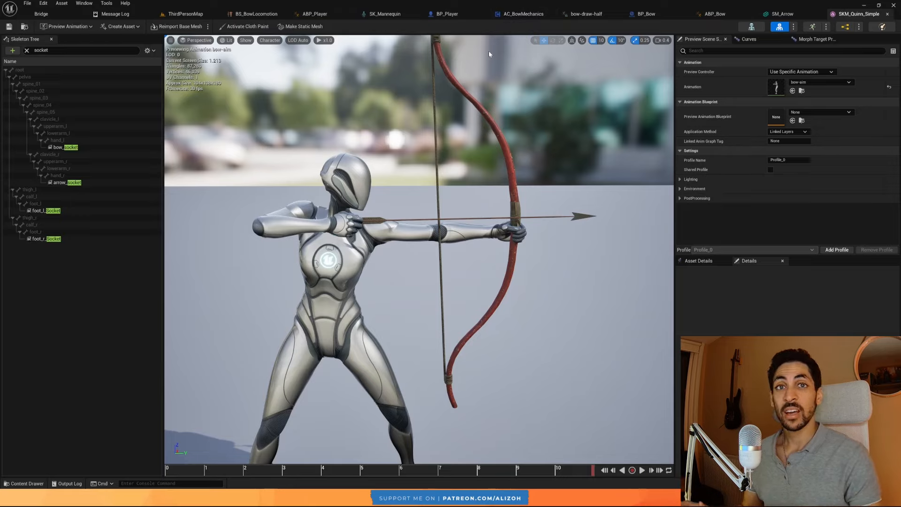
# Create an Actor Blueprint class named BP_Arrow in the Content/Bow folder.
pyautogui.hotkey('ctrl', 'space')
pyautogui.click(299, 414)
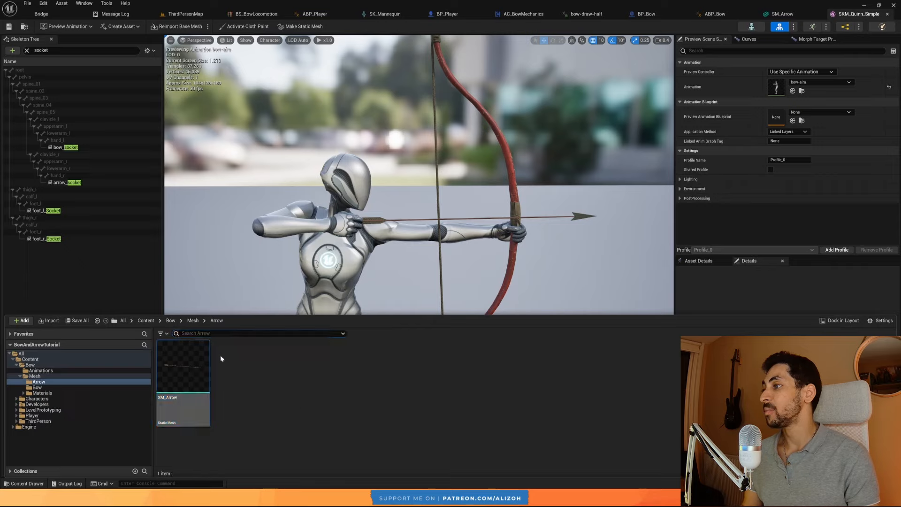
pyautogui.click(193, 320)
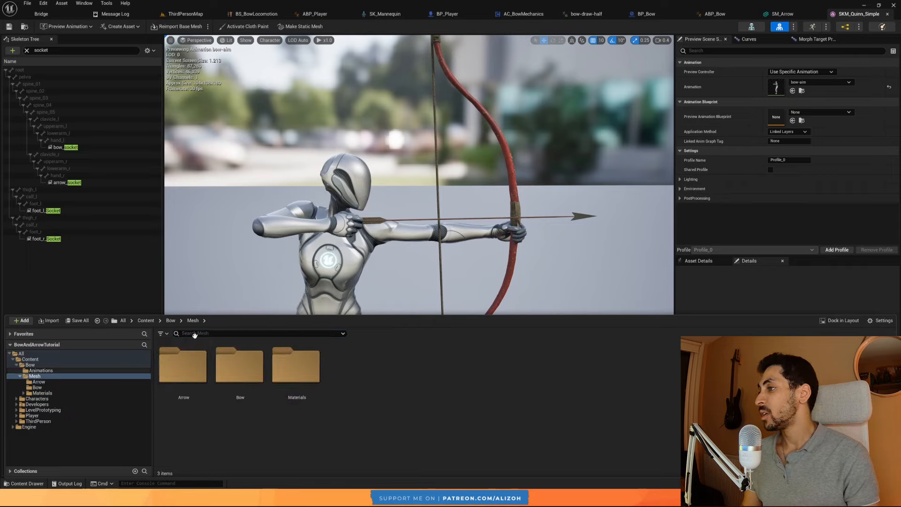
pyautogui.click(171, 321)
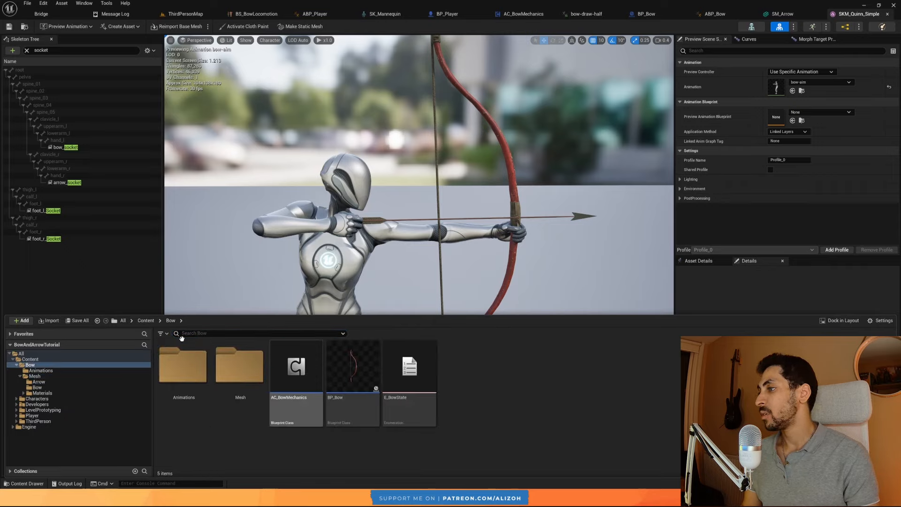
pyautogui.rightClick(515, 405)
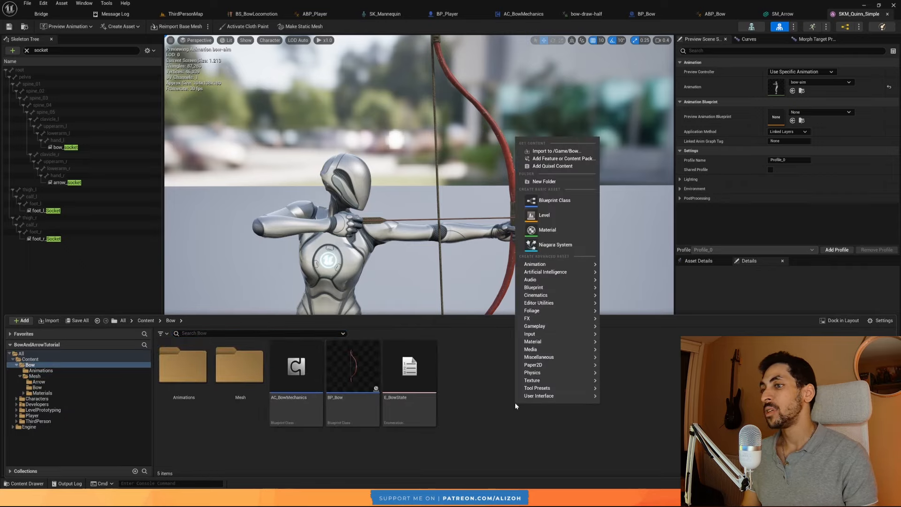
pyautogui.click(554, 201)
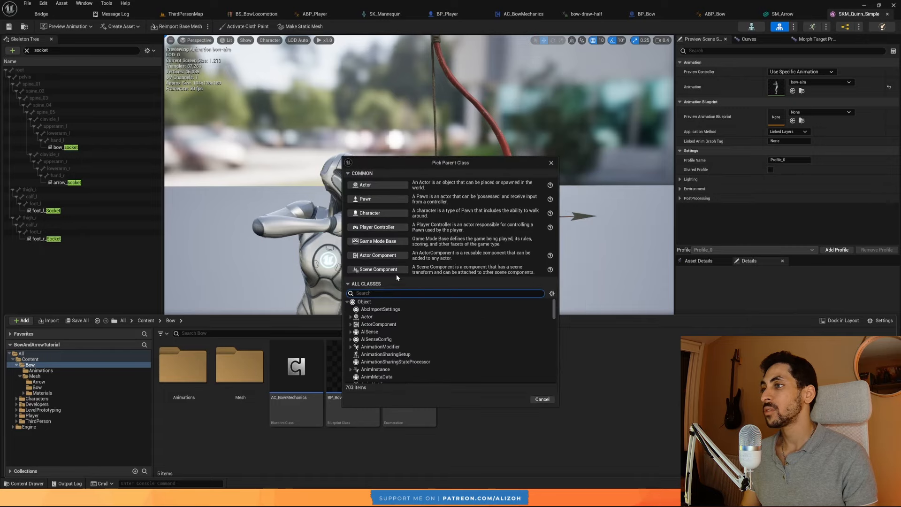
pyautogui.click(378, 186)
pyautogui.write('BP_Ar')
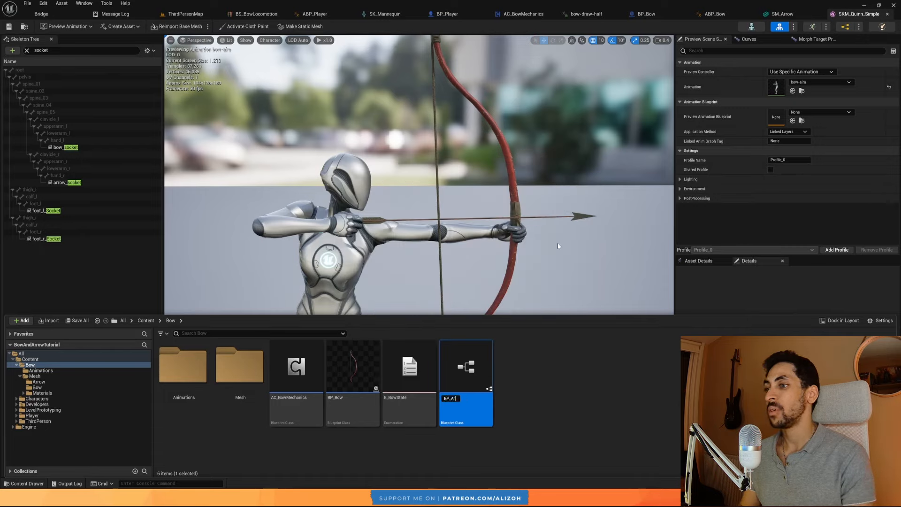
pyautogui.write('row')
pyautogui.press('Return')
# Open BP_Arrow and add a Box Collision component under its DefaultSceneRoot.
pyautogui.doubleClick(368, 387)
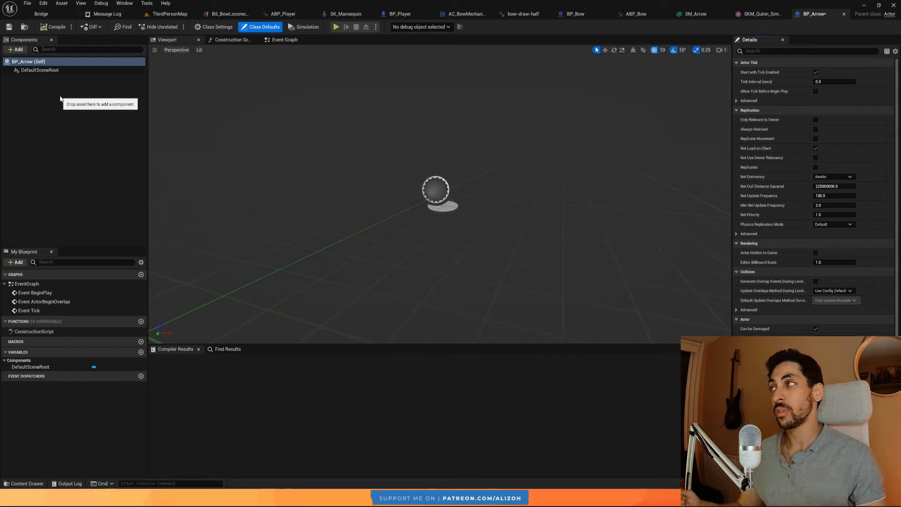
pyautogui.click(17, 49)
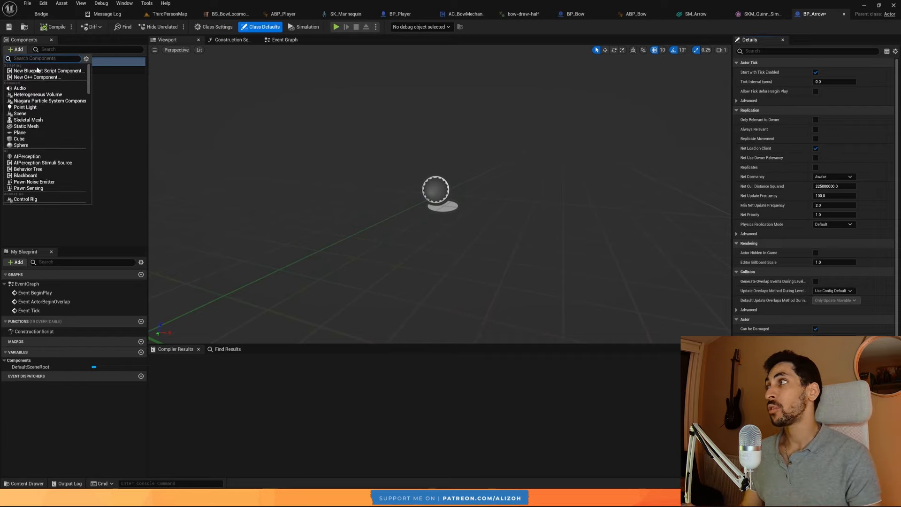
pyautogui.write('coll')
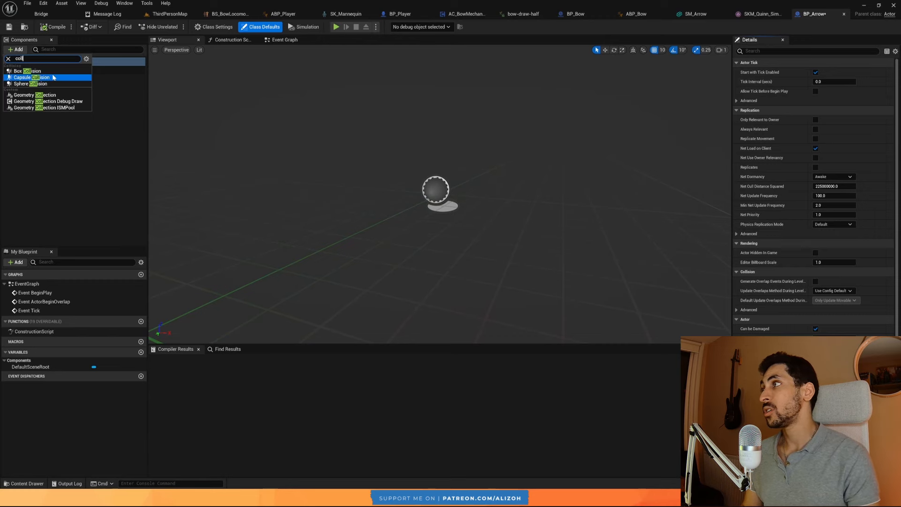
pyautogui.click(46, 71)
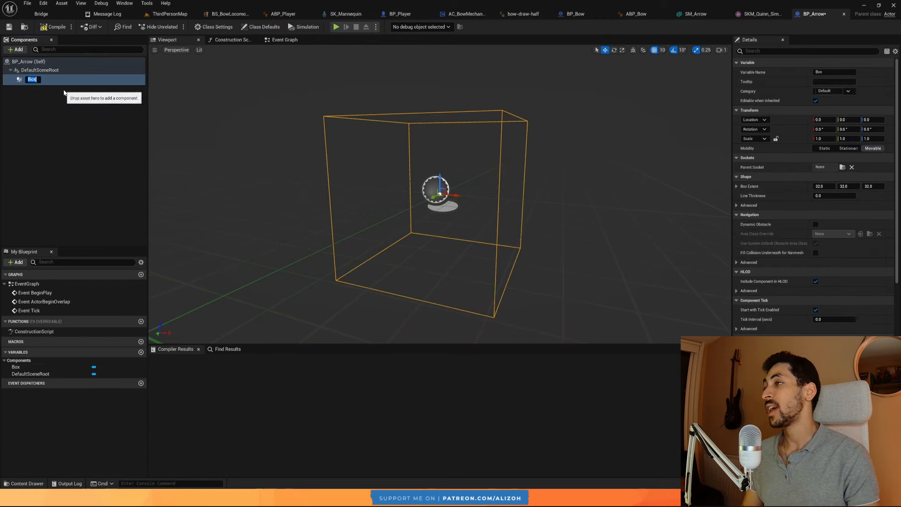